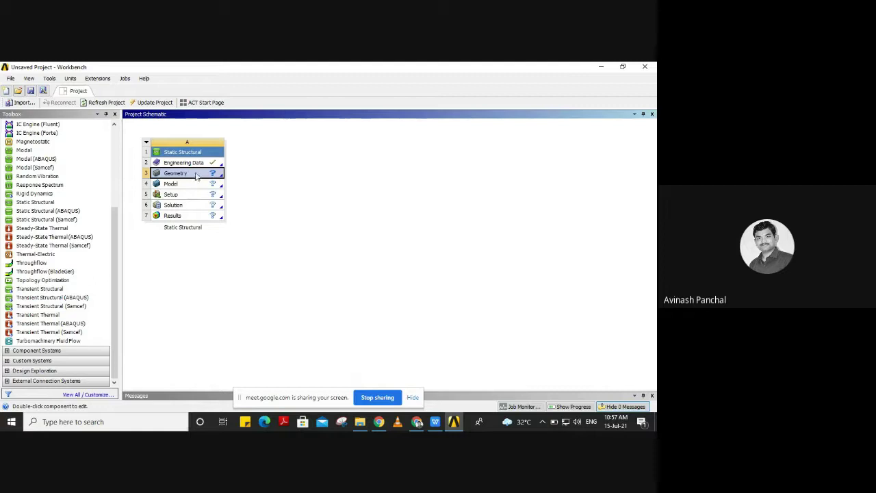
Create a new DesignModeler geometry for the Static Structural system
right_click(195, 177)
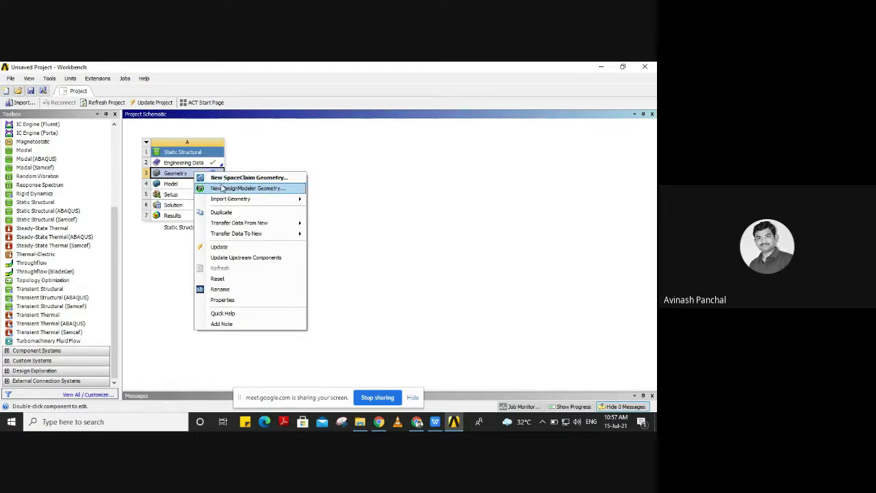
click(220, 188)
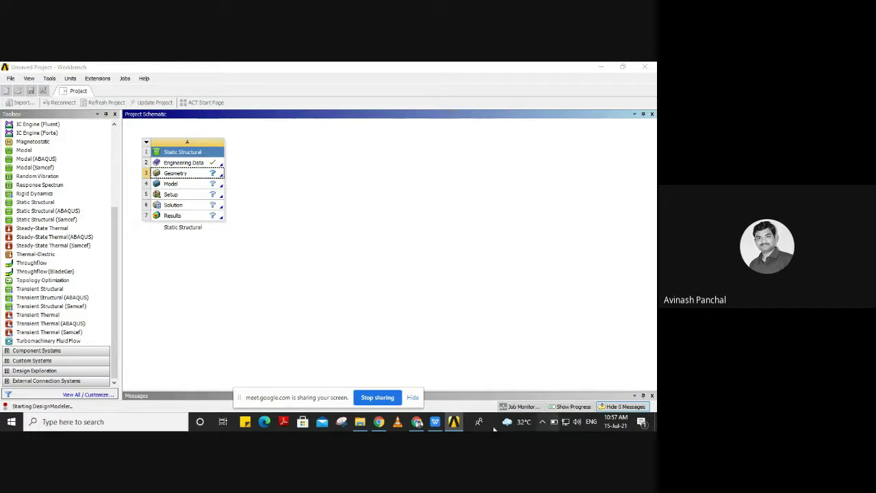
Switch to File Explorer and locate Product1.igs in the DAY 11 folder while DesignModeler starts
click(360, 422)
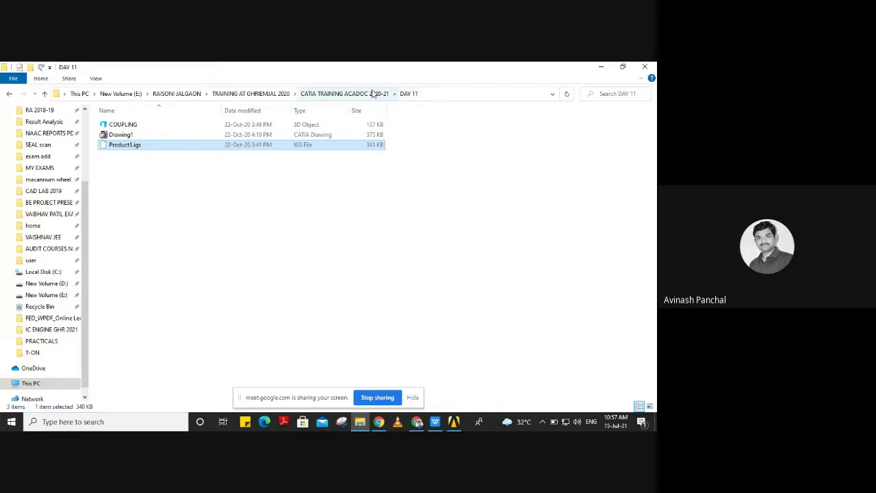
click(121, 93)
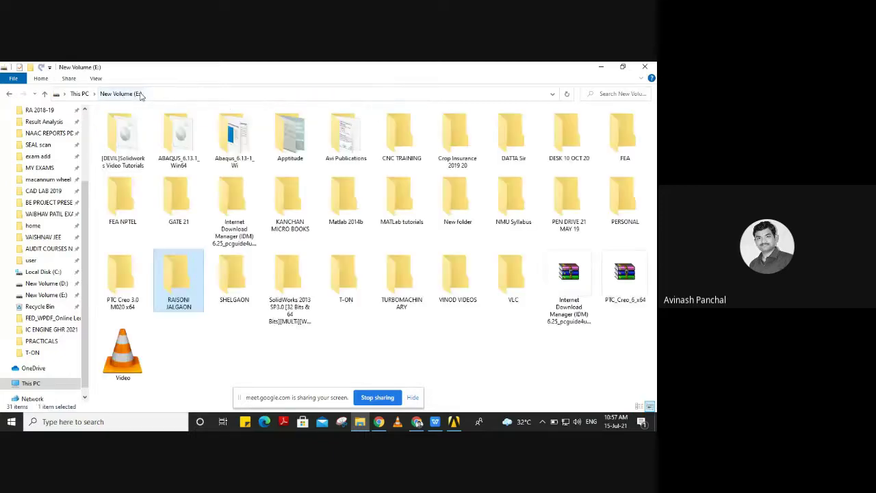
click(10, 94)
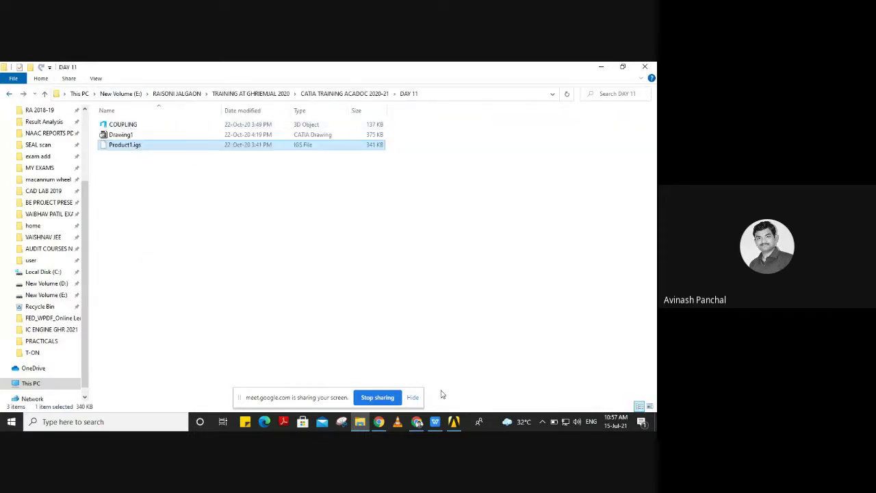
click(454, 422)
double_click(177, 173)
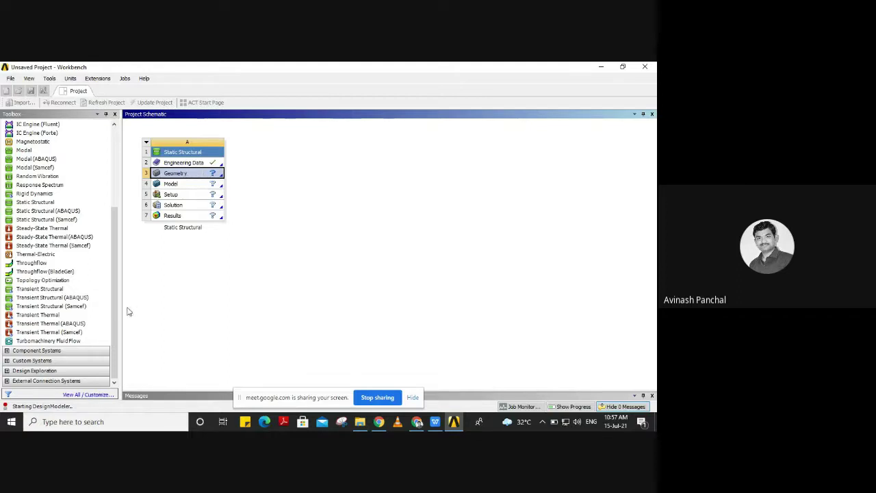
click(360, 423)
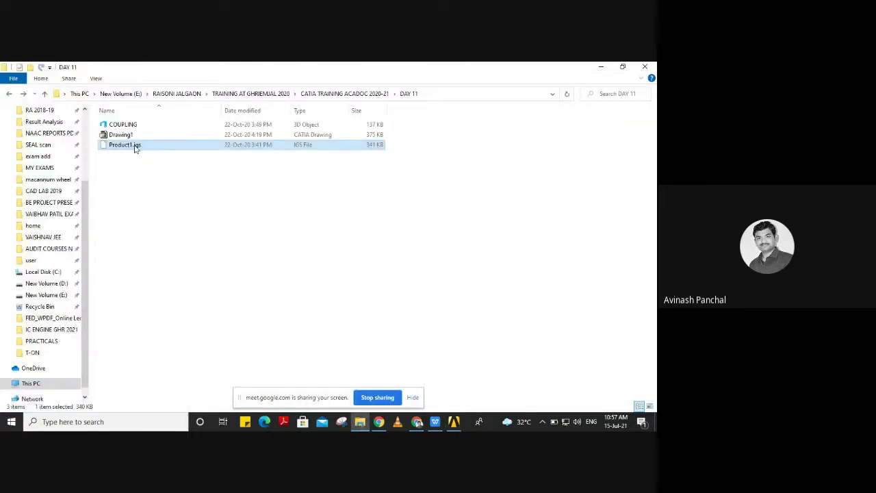
drag(133, 145, 247, 281)
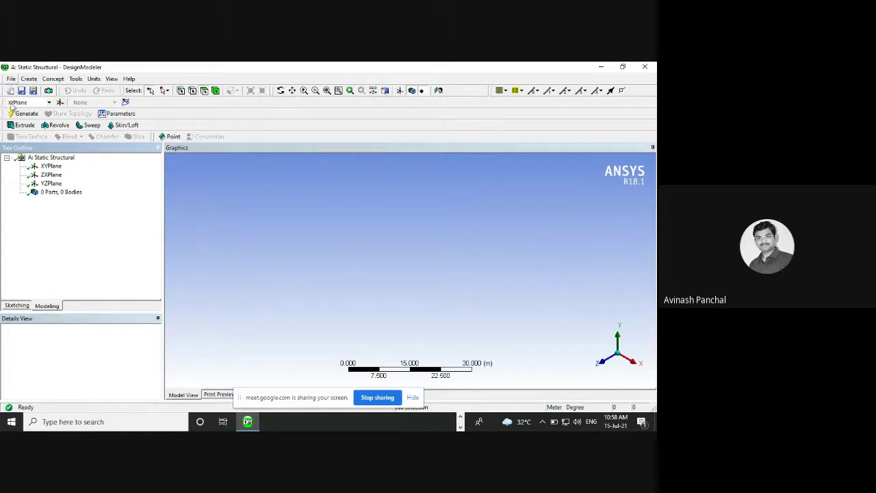
Start importing an external geometry file and browse to RAISONI JALGAON > TRAINING AT GHRIEMJAL 2020 on drive E:
click(11, 78)
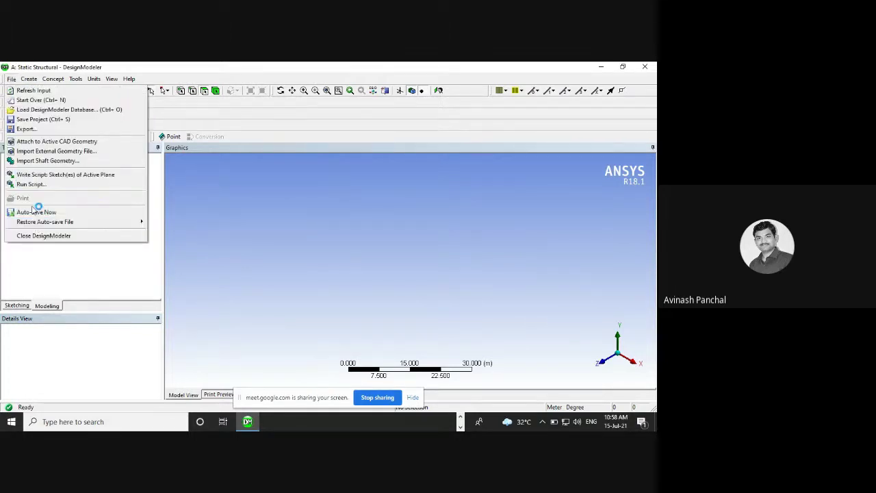
click(37, 152)
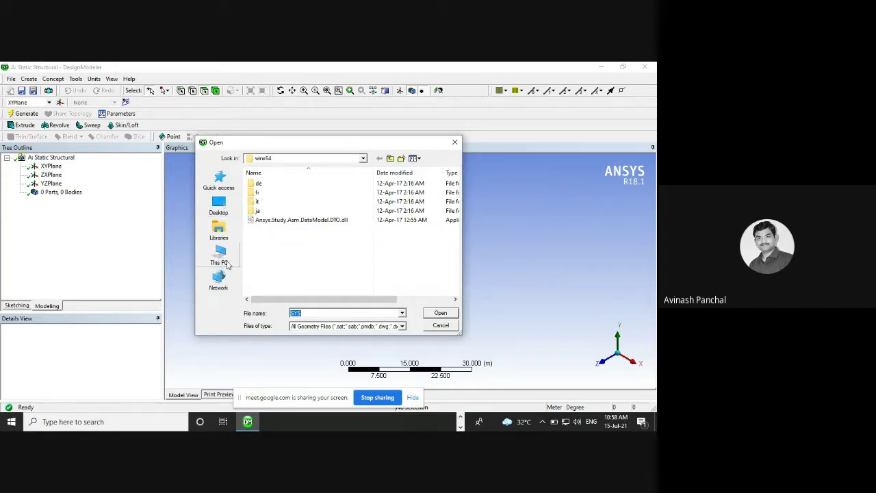
click(224, 261)
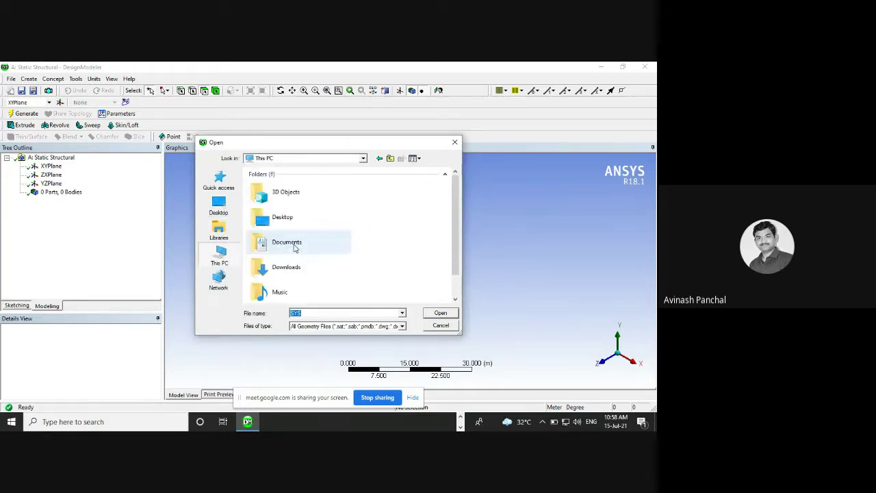
scroll(294, 249, down, 5)
double_click(300, 291)
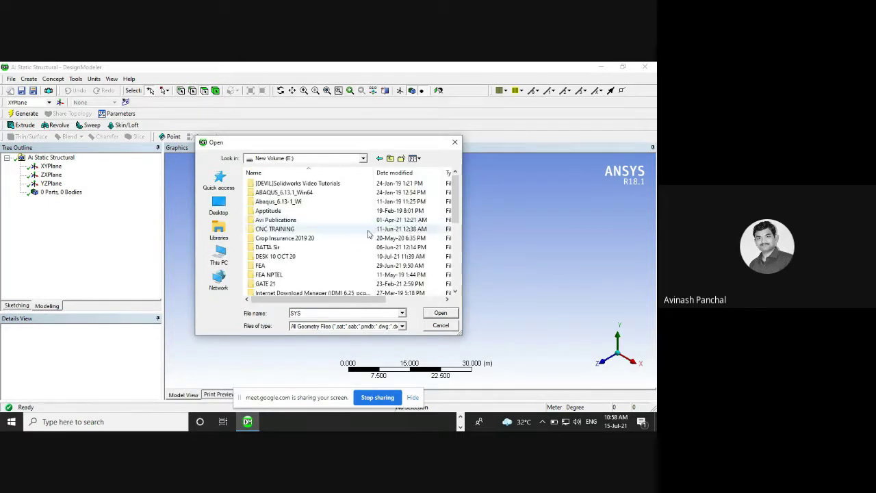
scroll(304, 243, down, 3)
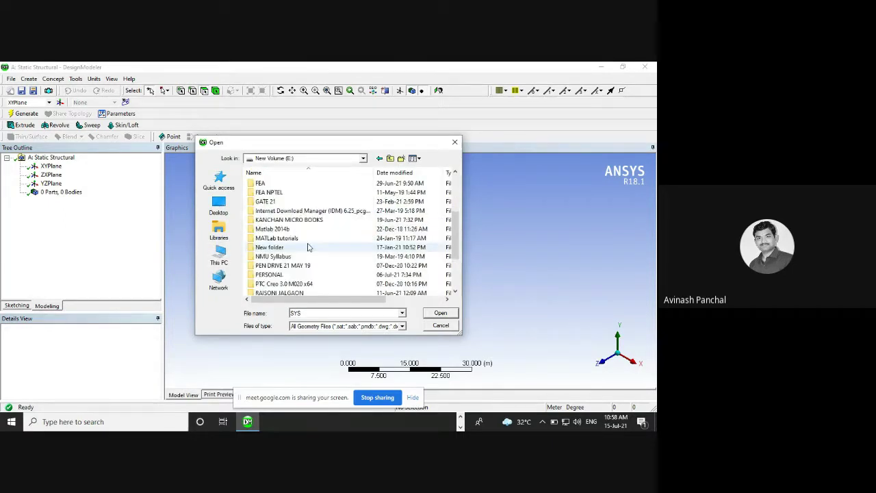
double_click(294, 292)
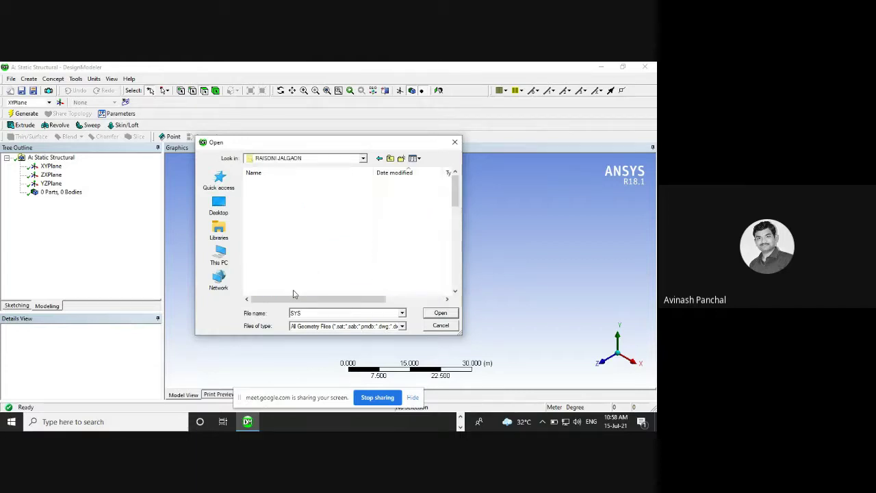
scroll(342, 239, down, 8)
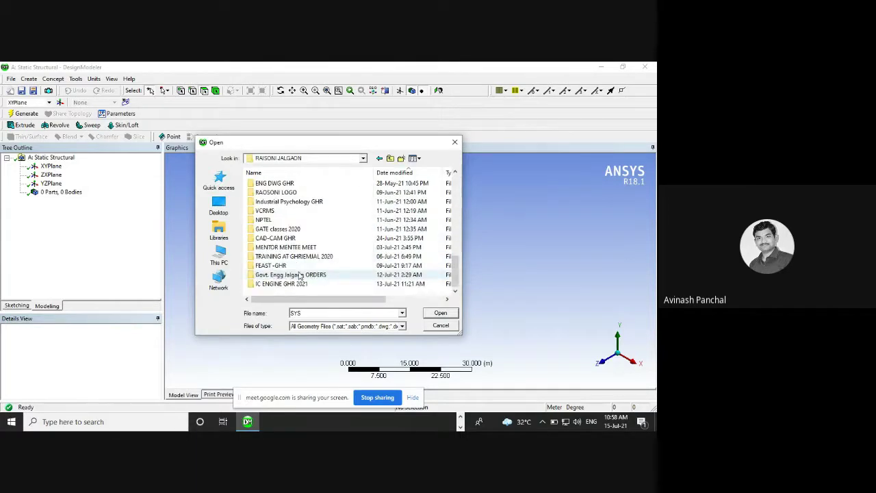
double_click(296, 257)
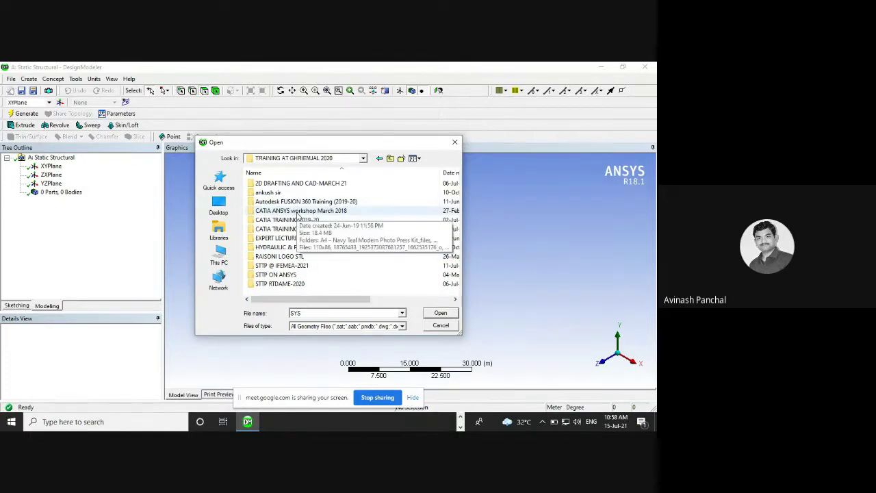
double_click(298, 211)
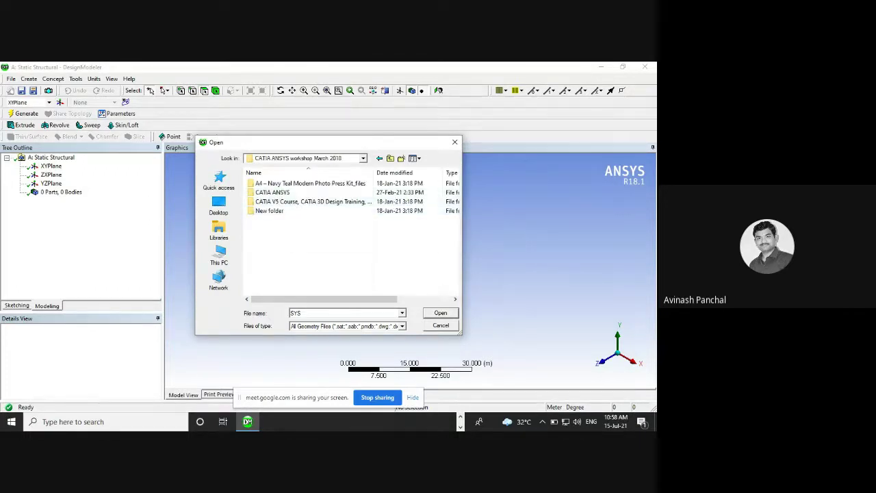
click(460, 417)
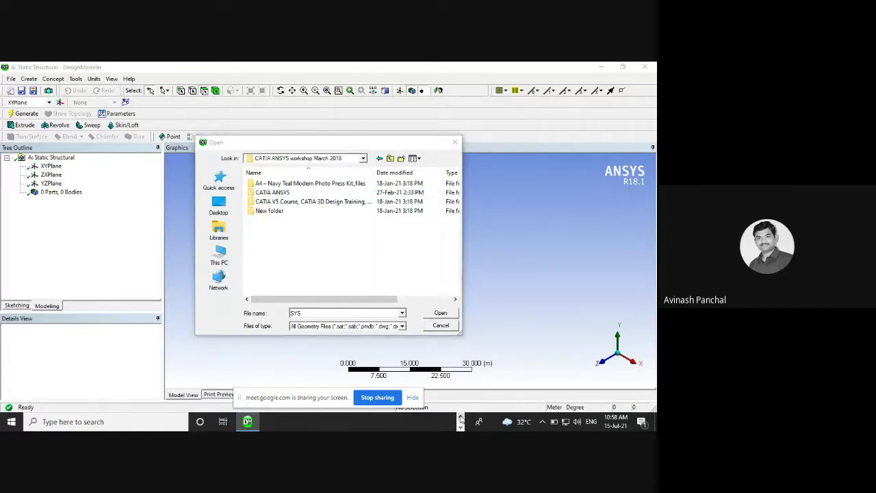
click(355, 422)
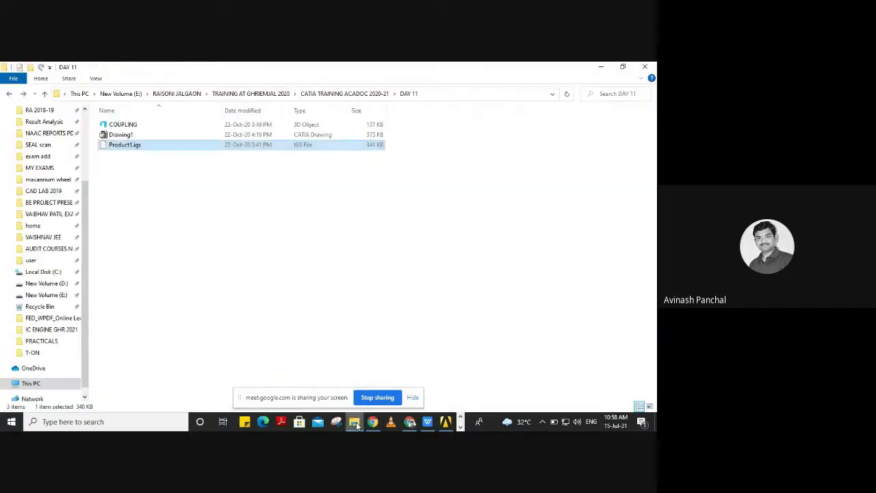
click(356, 423)
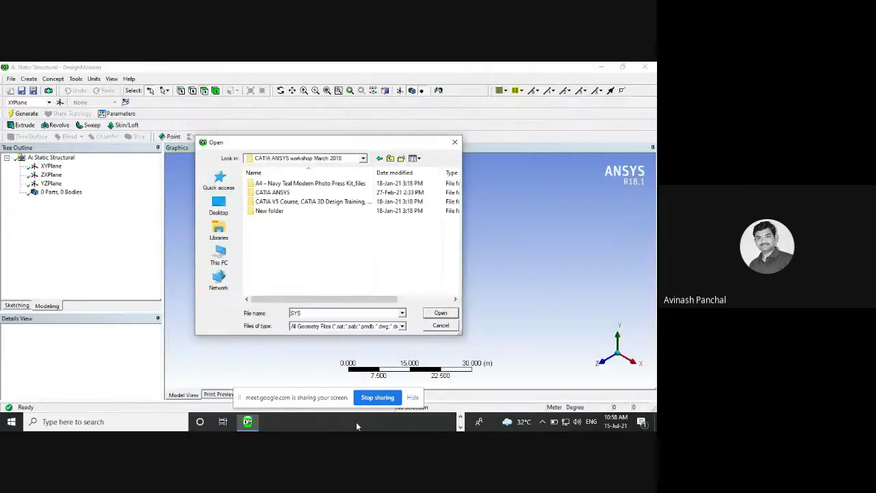
click(381, 161)
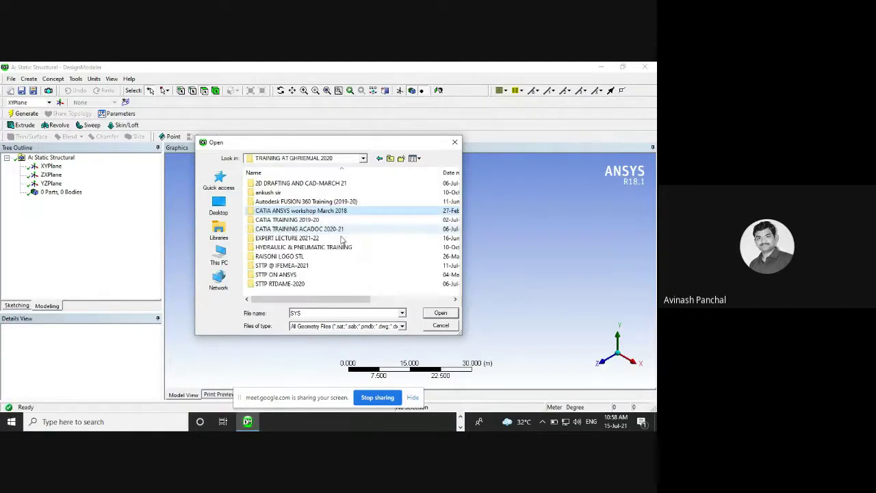
Open Product1.igs from the DAY 11 folder inside CATIA TRAINING ACADOC 2020-21 as the external geometry to import
double_click(322, 232)
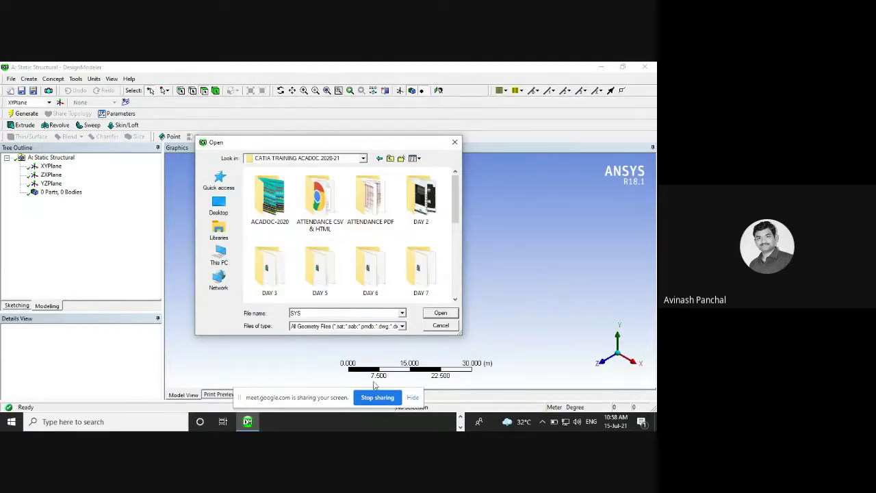
click(460, 423)
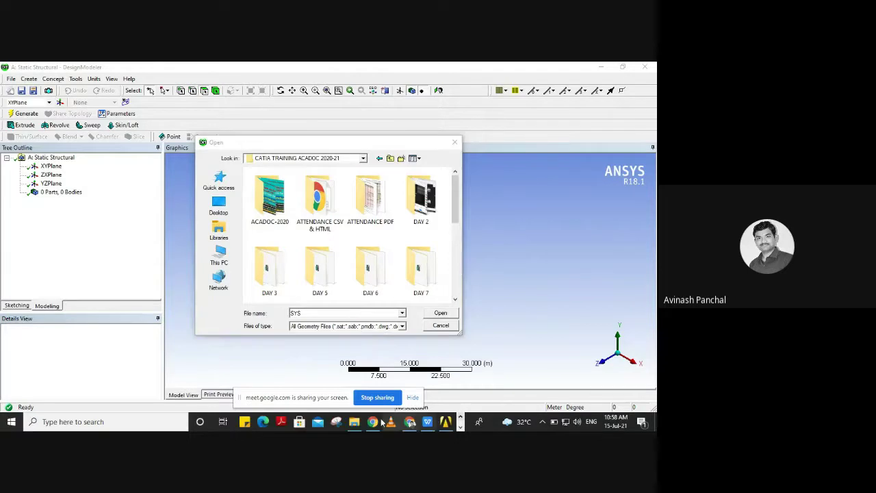
click(353, 423)
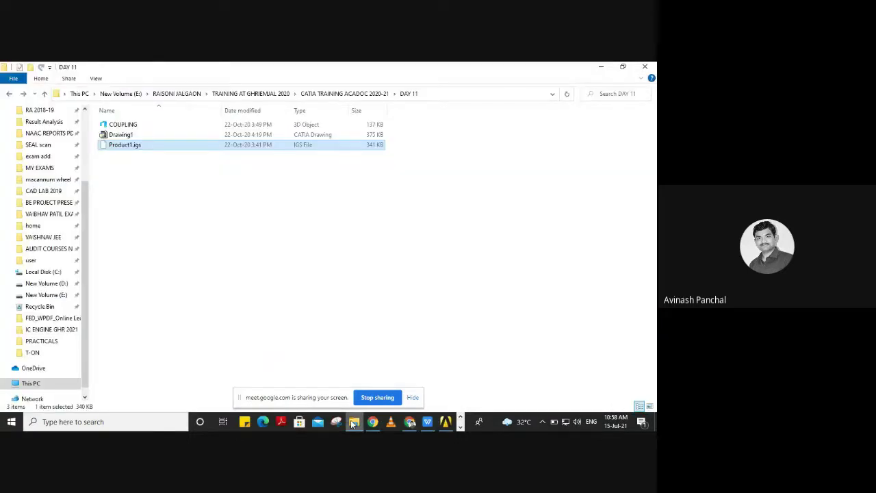
click(354, 423)
scroll(456, 257, down, 3)
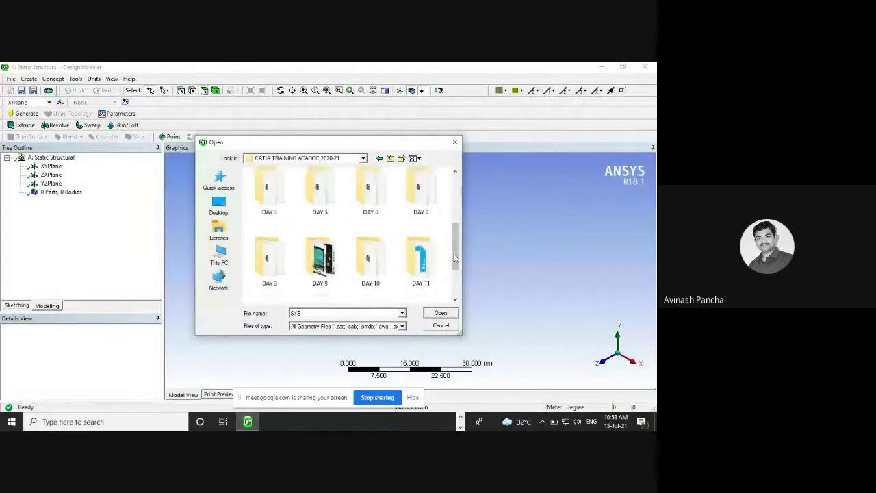
scroll(455, 257, down, 2)
double_click(415, 216)
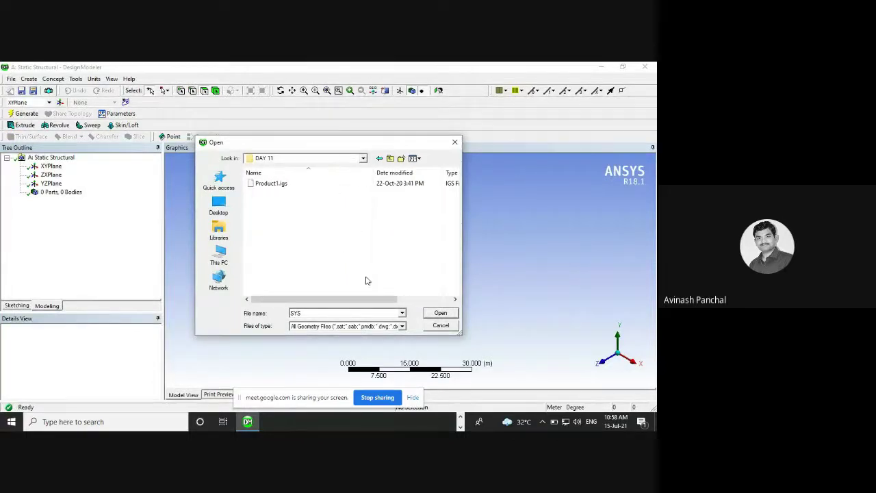
click(288, 189)
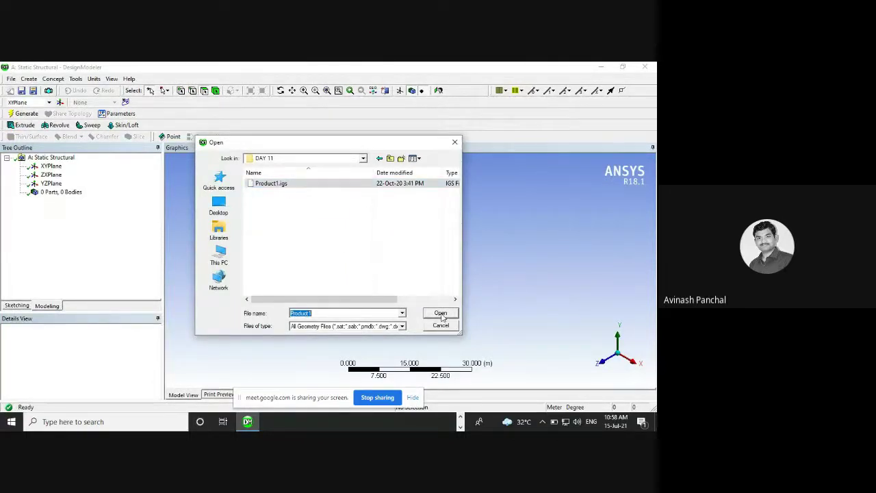
click(440, 313)
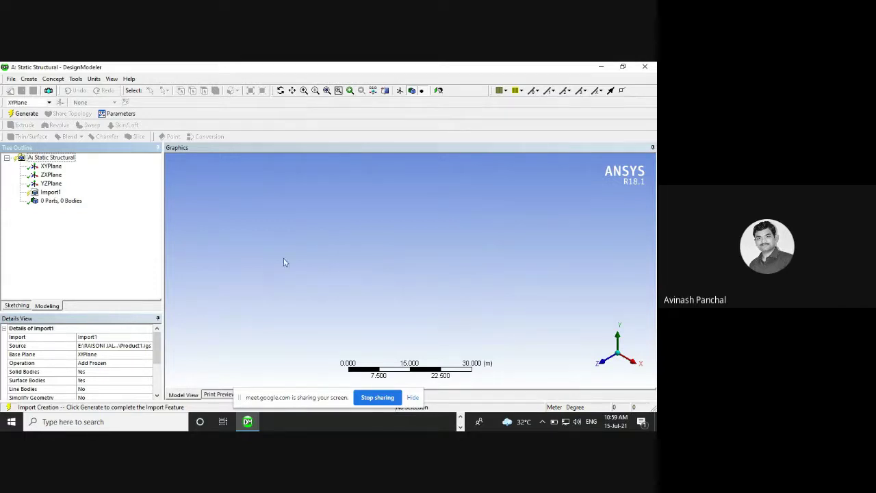
Examine the import feature's body, healing and tolerance options in its details
scroll(142, 354, down, 3)
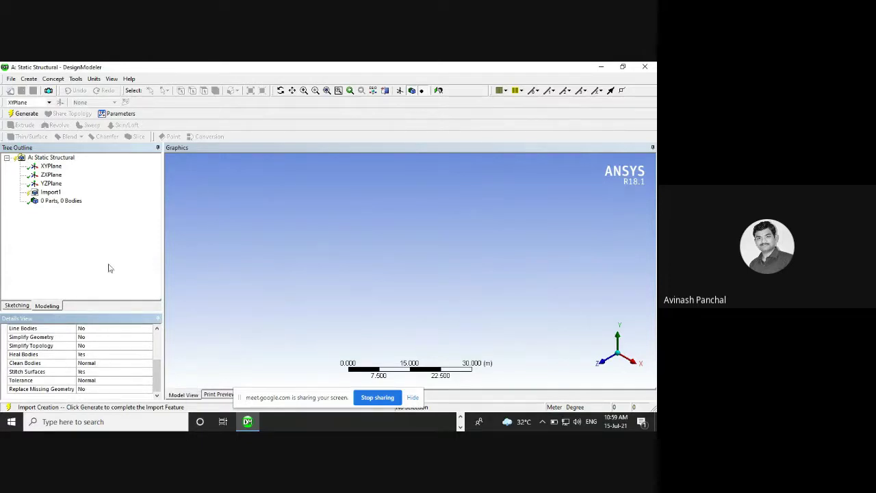
click(51, 193)
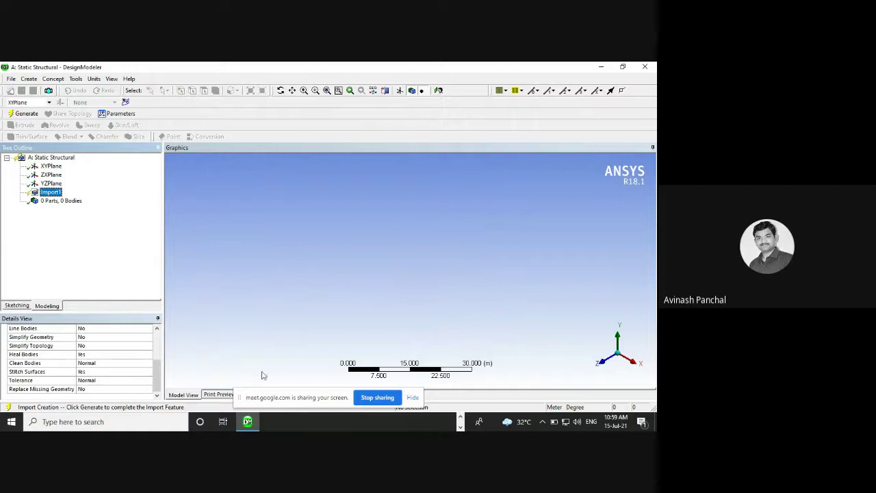
Switch to Workbench and add a standalone Steady-State Thermal system beside the Static Structural system
click(461, 416)
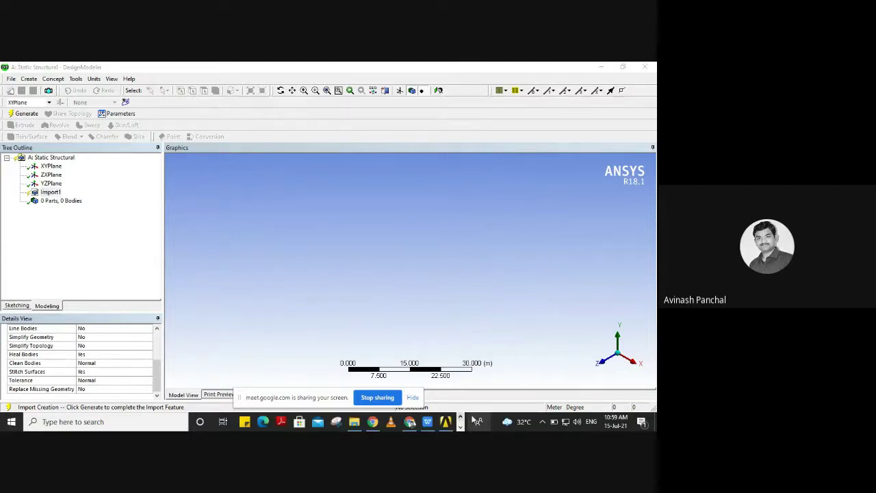
click(446, 421)
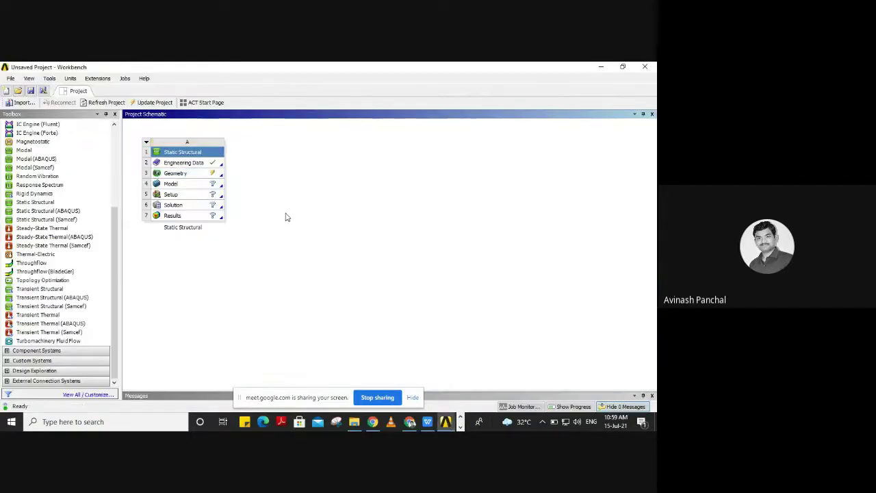
click(29, 232)
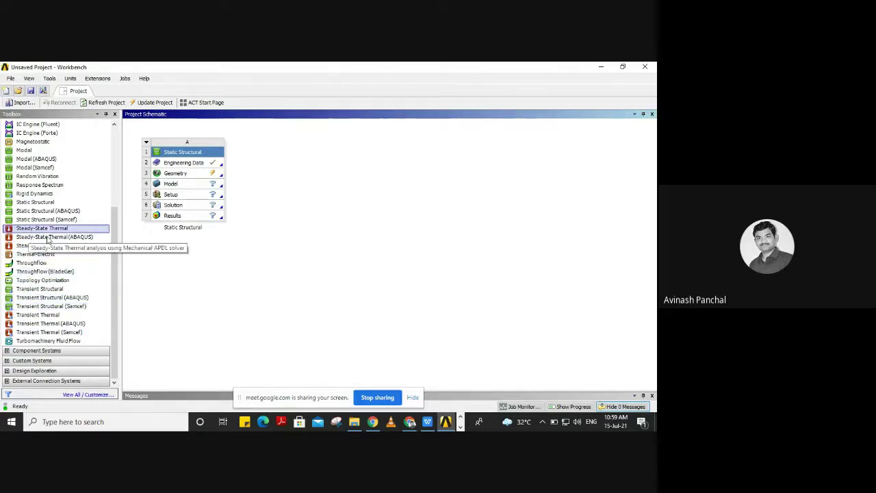
drag(31, 236, 328, 170)
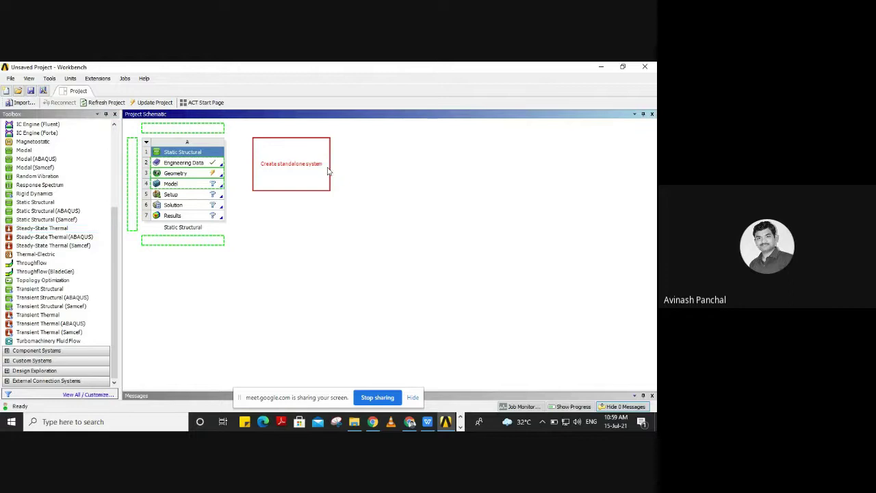
click(304, 282)
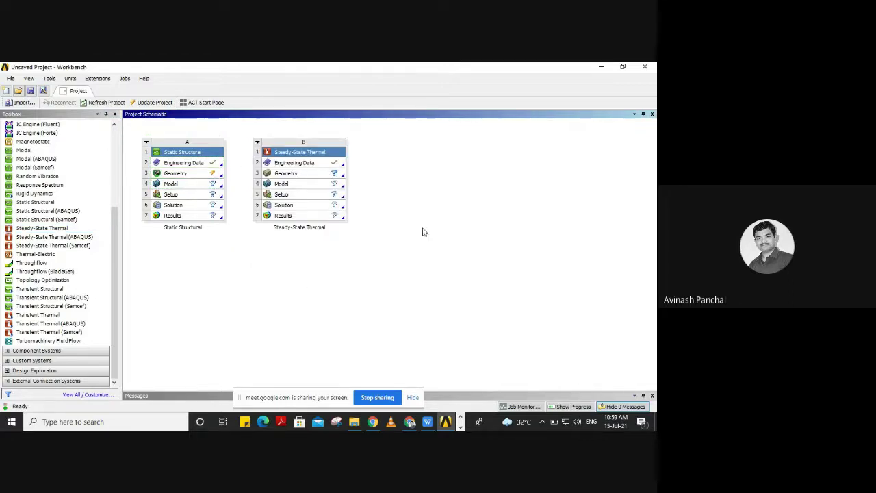
Switch back to the DesignModeler window of the Static Structural system and return to its model view
click(461, 427)
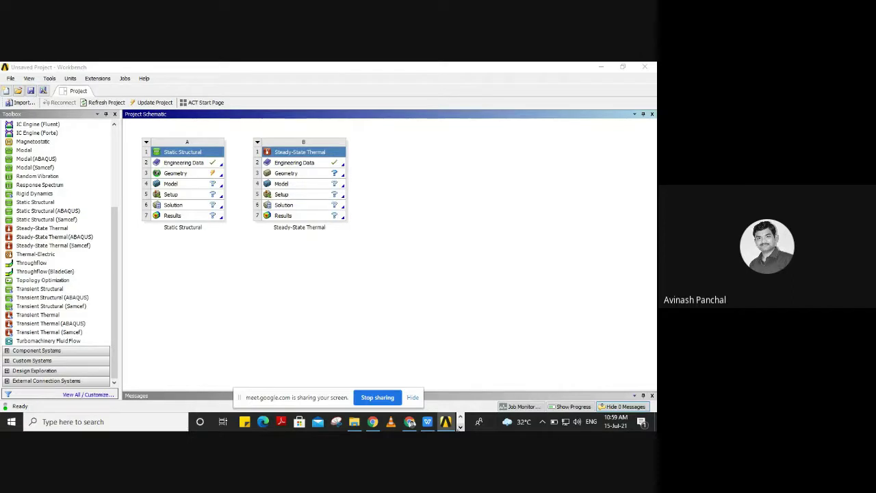
click(247, 422)
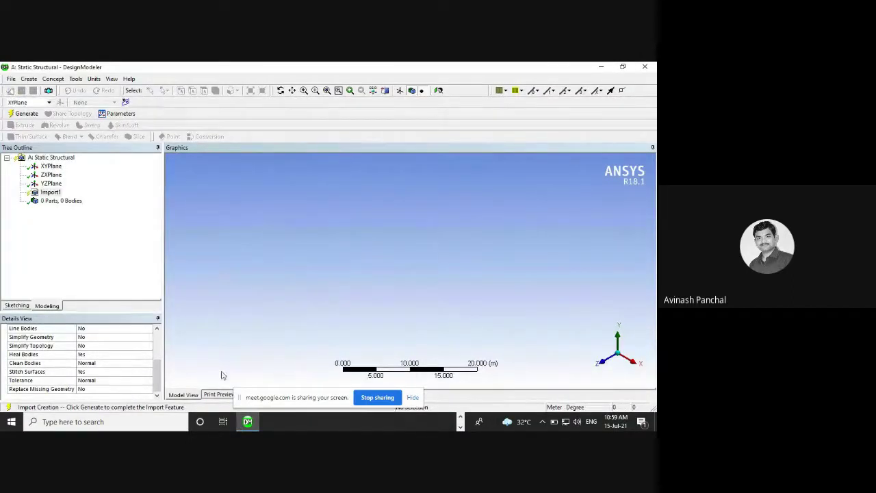
click(216, 396)
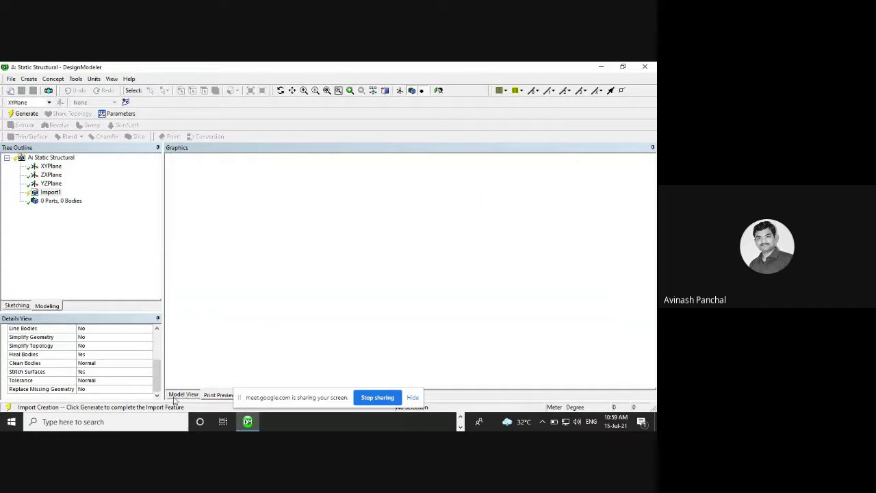
click(182, 395)
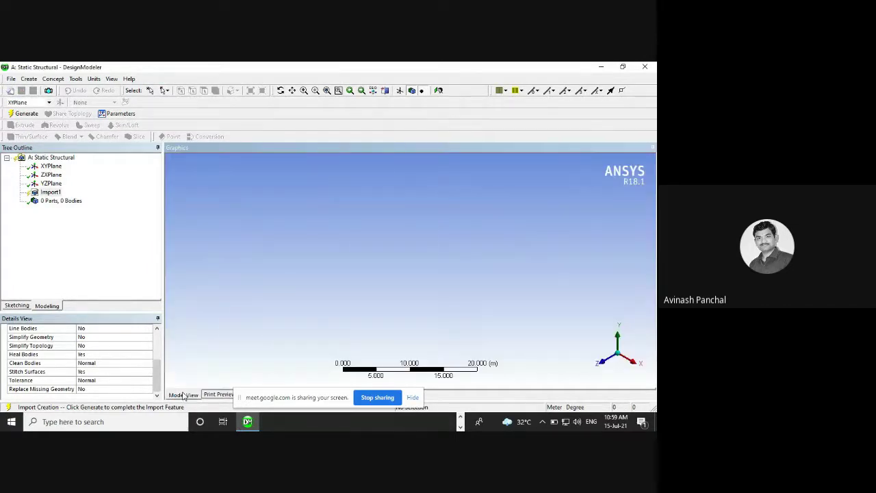
Look over the parts and bodies entry, the pending import feature and its details in the model tree
click(54, 201)
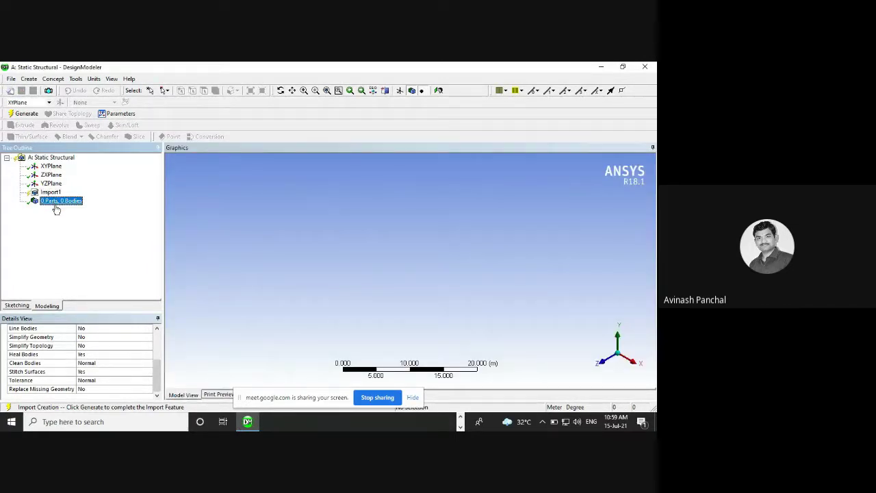
click(51, 192)
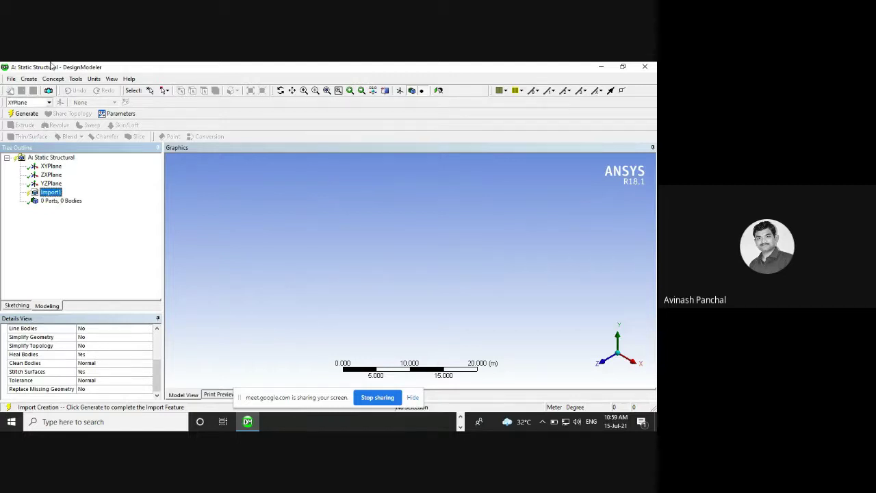
click(234, 239)
scroll(440, 289, down, 1)
scroll(439, 286, down, 3)
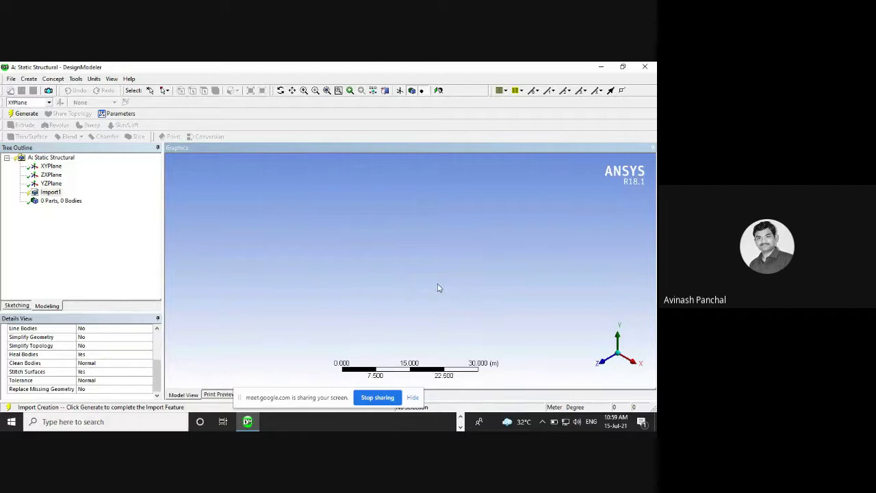
scroll(438, 281, up, 3)
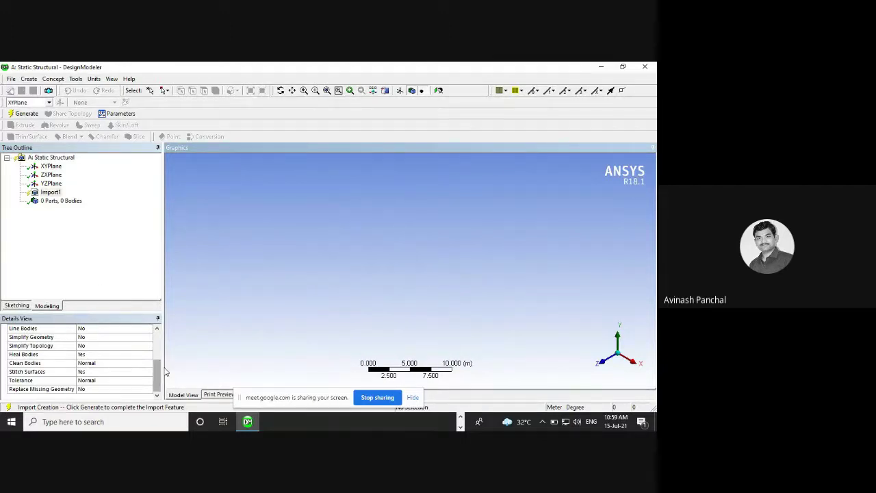
drag(157, 370, 152, 333)
scroll(150, 329, down, 3)
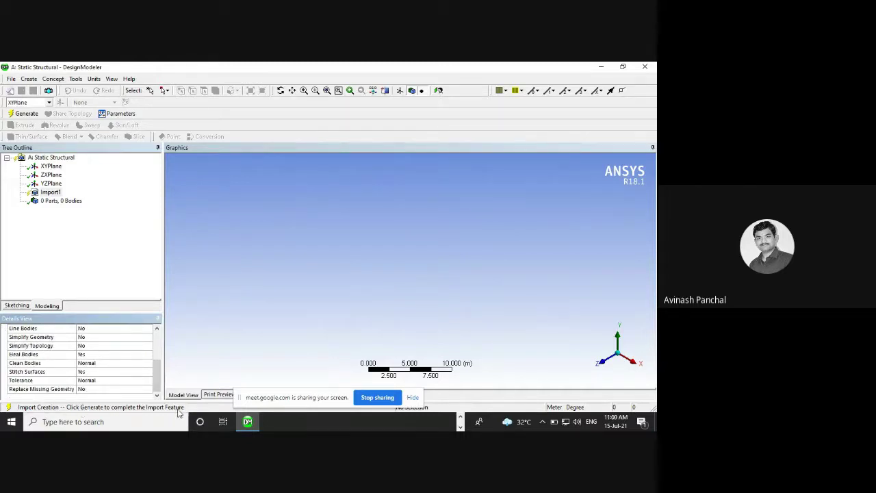
Generate the import feature to bring in the Product1.igs geometry and inspect the piston and connecting rod from another angle
click(24, 114)
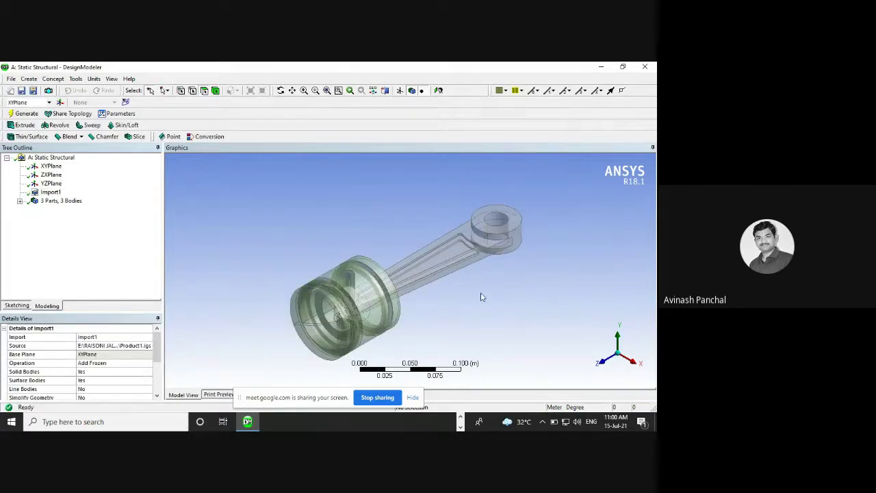
middle_drag(482, 296, 256, 196)
middle_drag(378, 289, 352, 280)
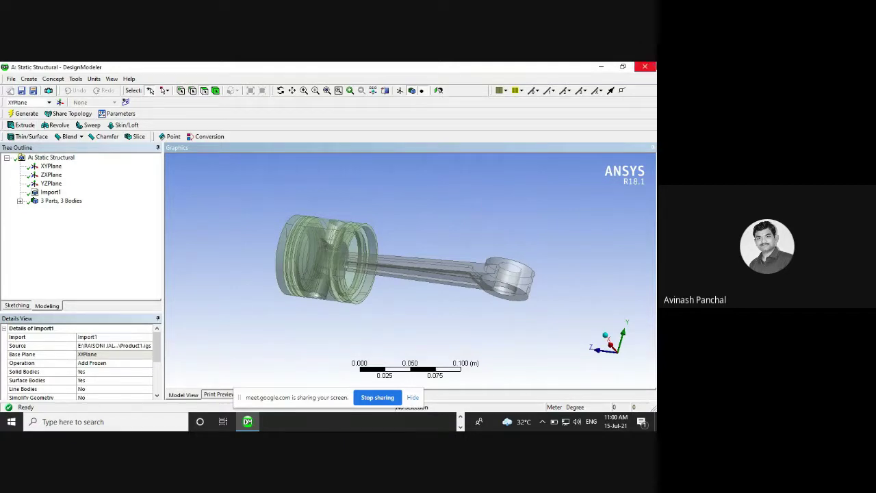
Close DesignModeler and open the Static Structural system's Model in Mechanical
click(650, 68)
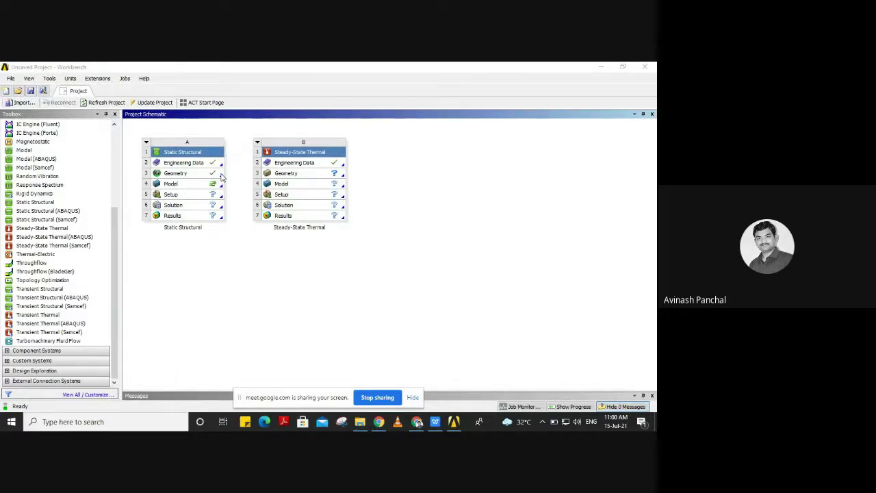
double_click(185, 185)
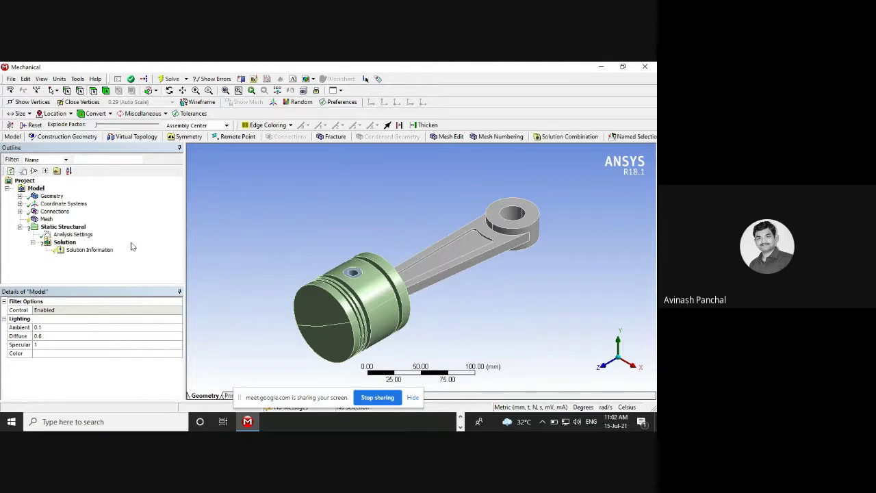
Review the mesh's Physics Preference, Element Order and Display Style options
click(45, 220)
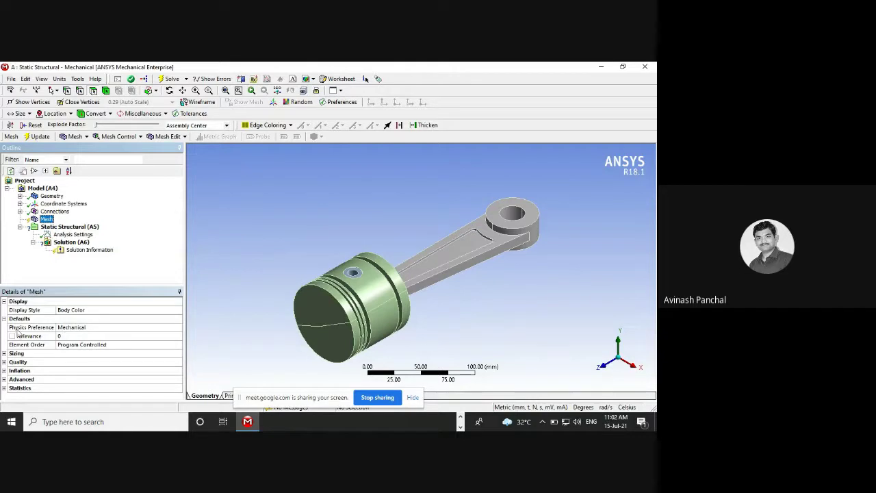
click(95, 327)
click(178, 329)
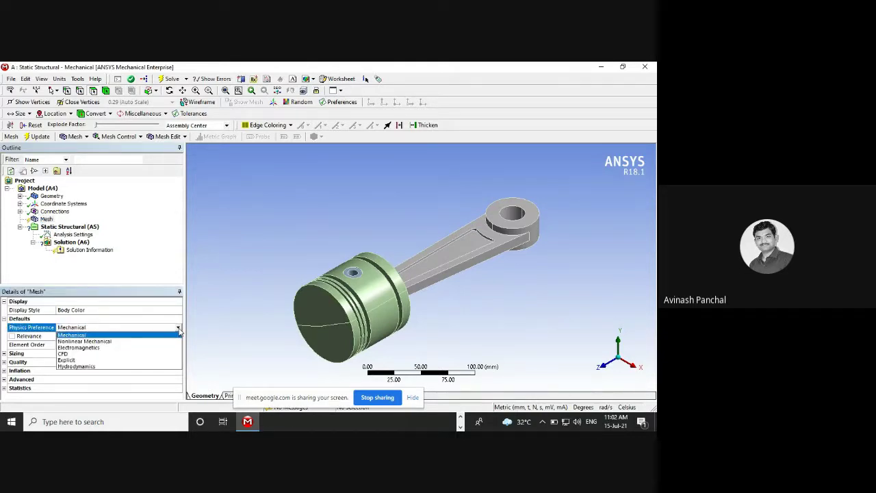
click(254, 354)
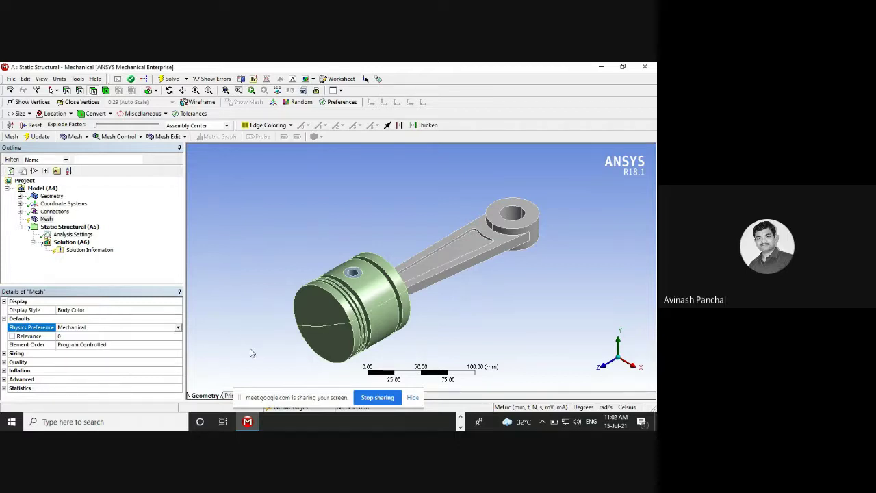
click(83, 347)
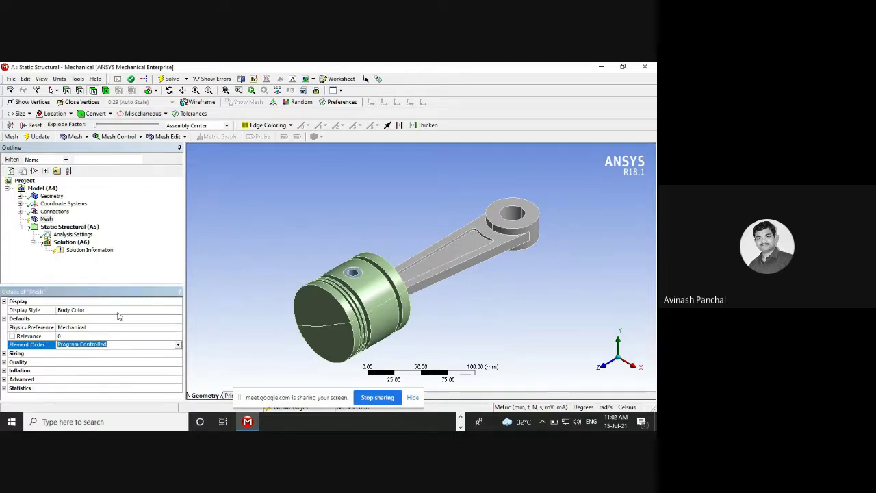
click(80, 311)
click(178, 311)
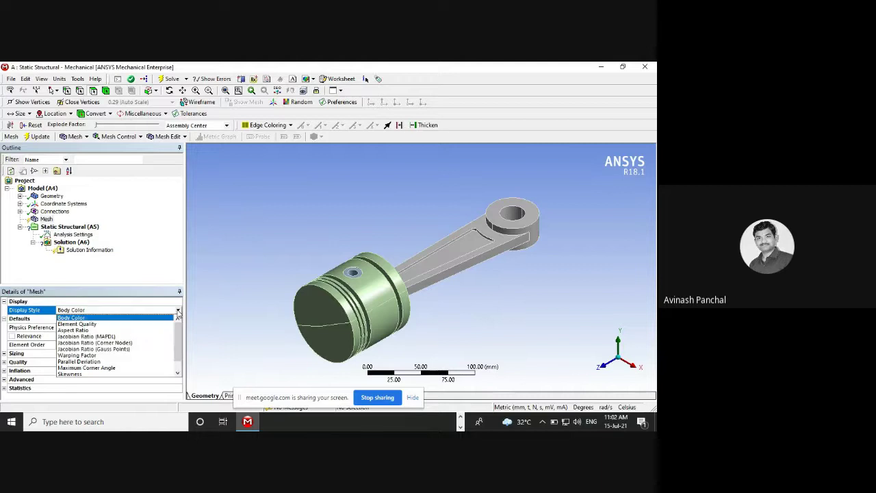
click(178, 312)
click(178, 312)
click(205, 315)
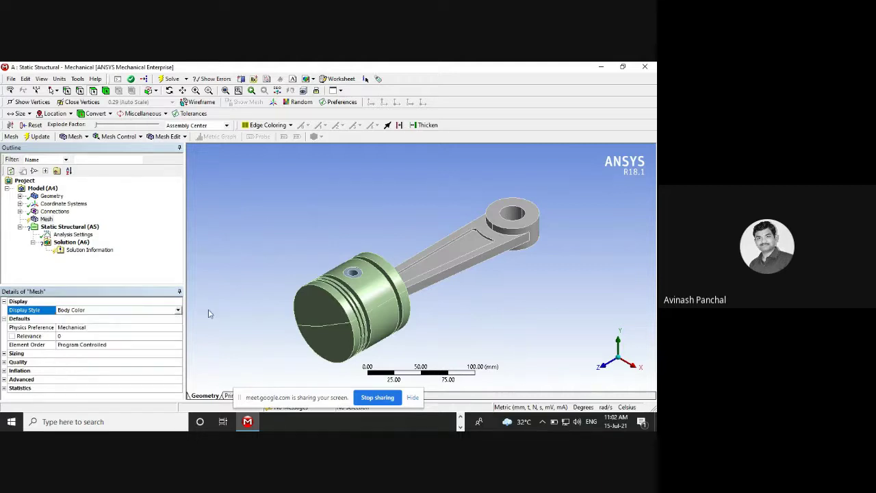
Expand the mesh sizing settings and review the choices for Size Function and Relevance Center
click(5, 353)
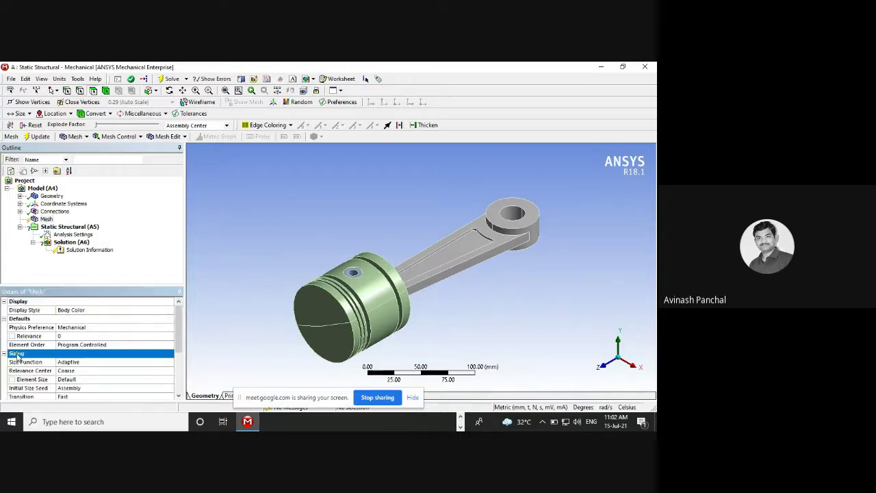
scroll(116, 345, down, 1)
click(151, 335)
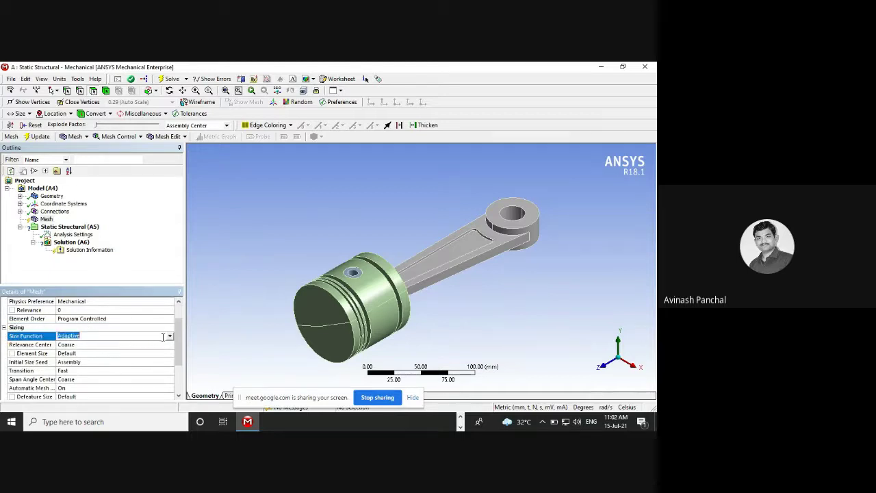
click(169, 336)
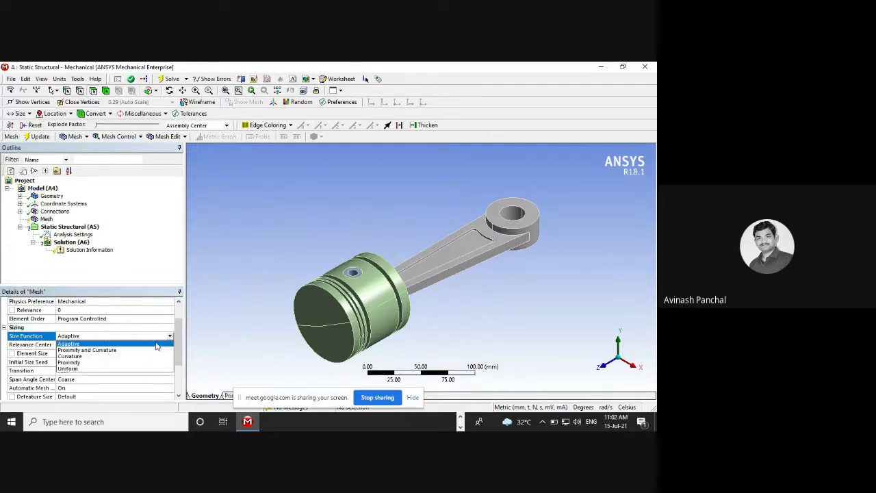
click(156, 344)
click(76, 345)
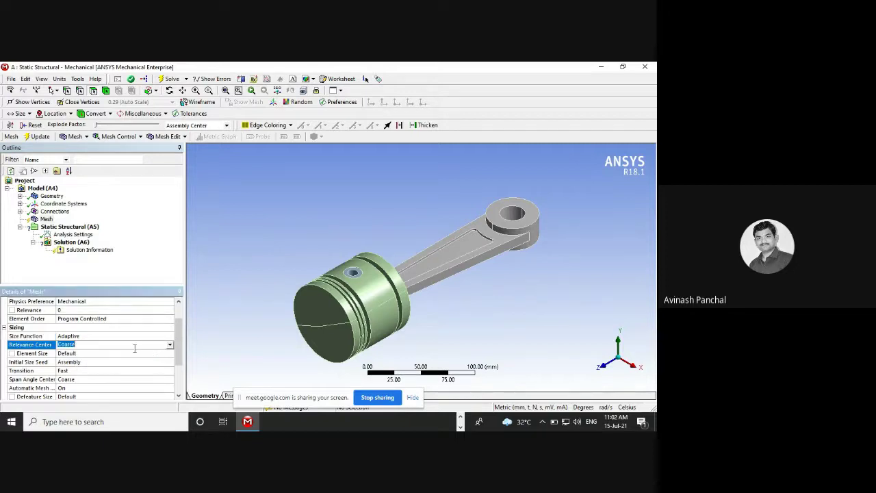
click(169, 345)
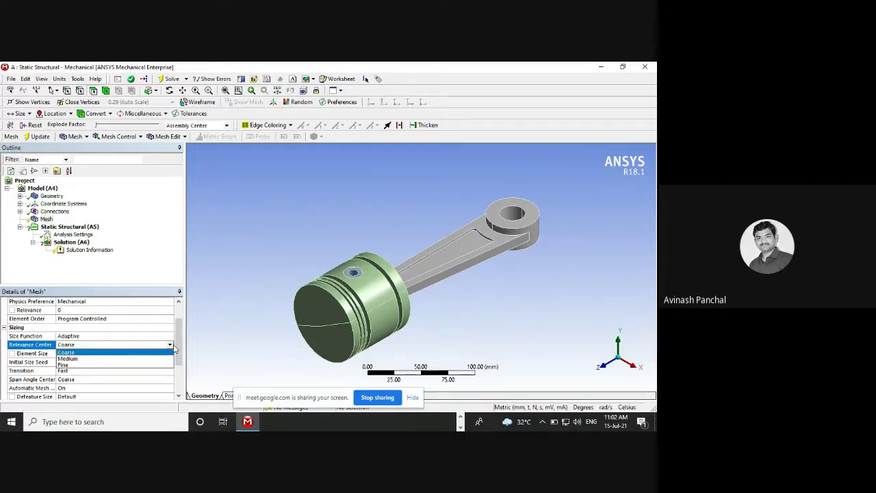
click(171, 346)
click(171, 345)
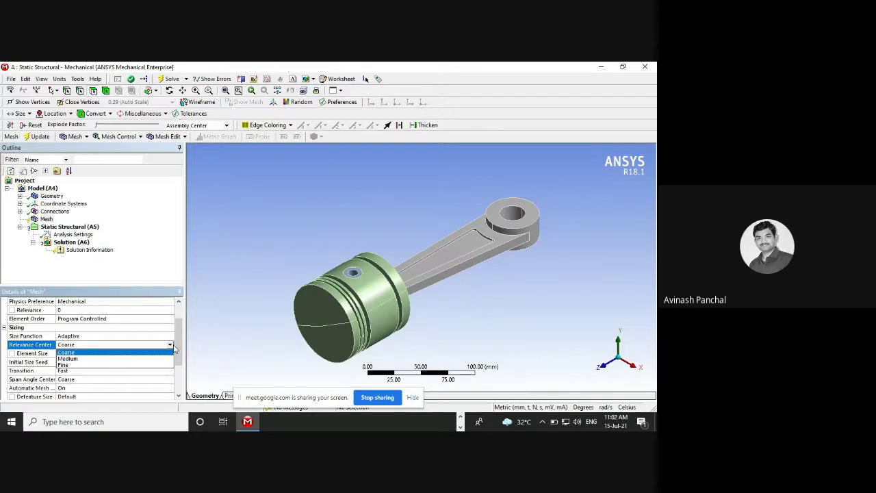
click(195, 329)
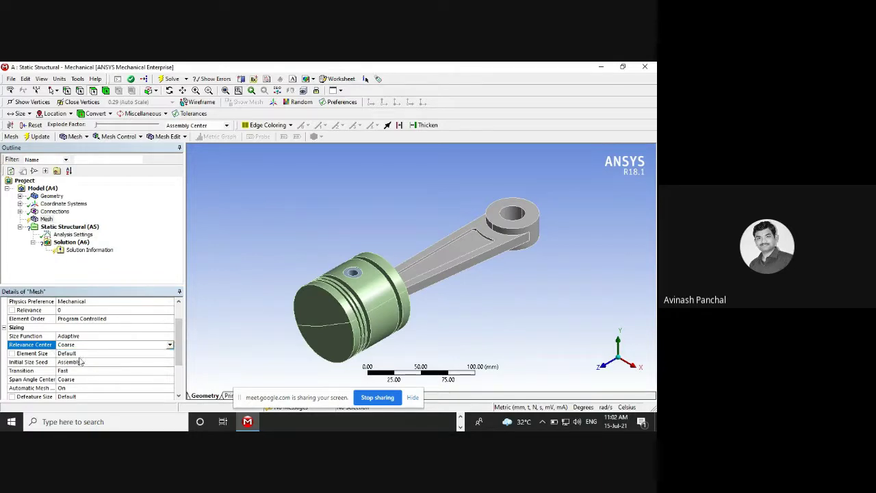
Examine the Element Size, Initial Size Seed and remaining sizing fields, and expand the mesh quality settings
click(153, 354)
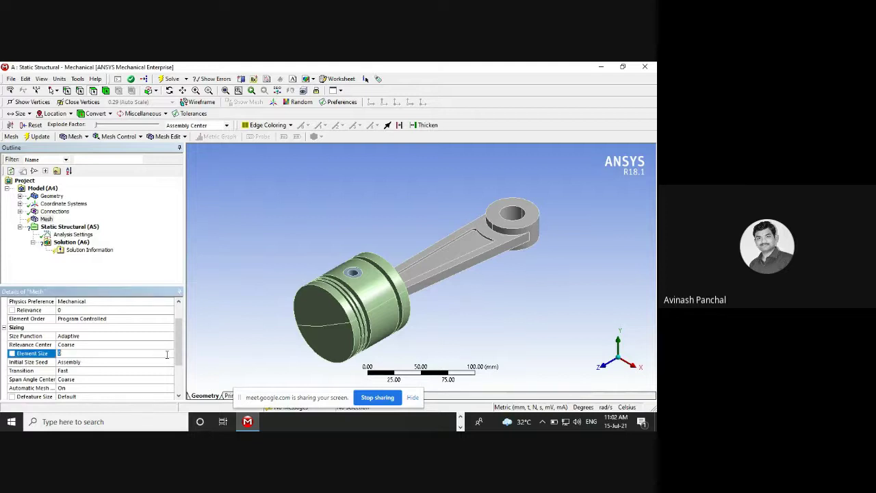
drag(181, 353, 181, 364)
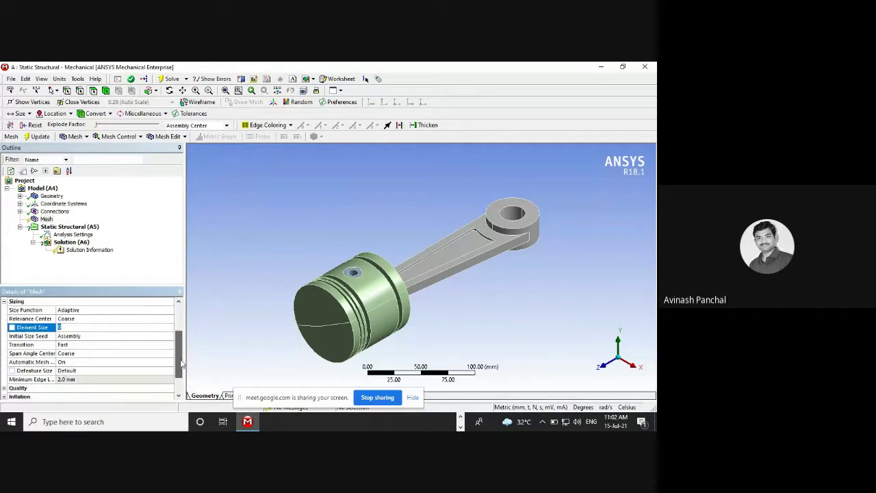
click(83, 337)
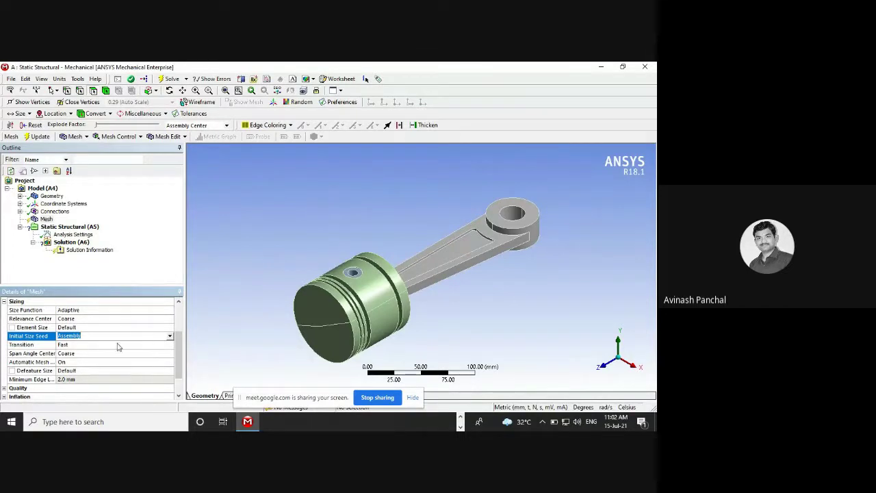
scroll(97, 353, down, 1)
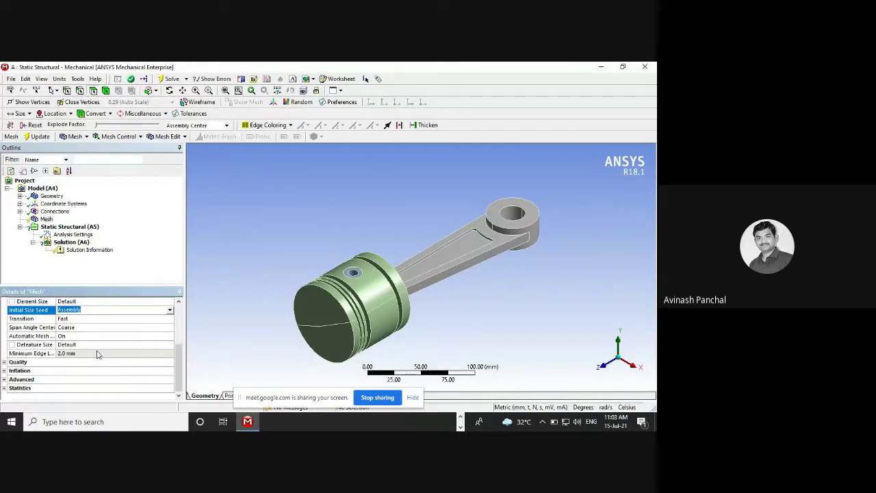
scroll(79, 336, up, 3)
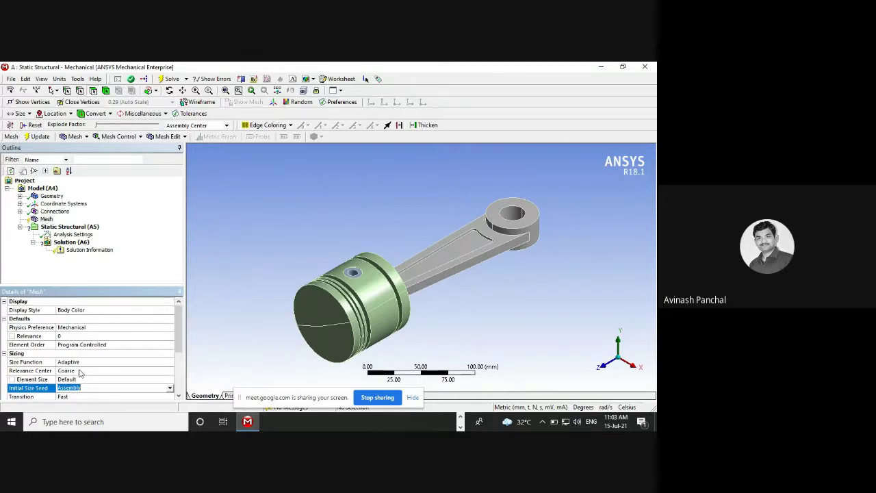
scroll(79, 361, down, 1)
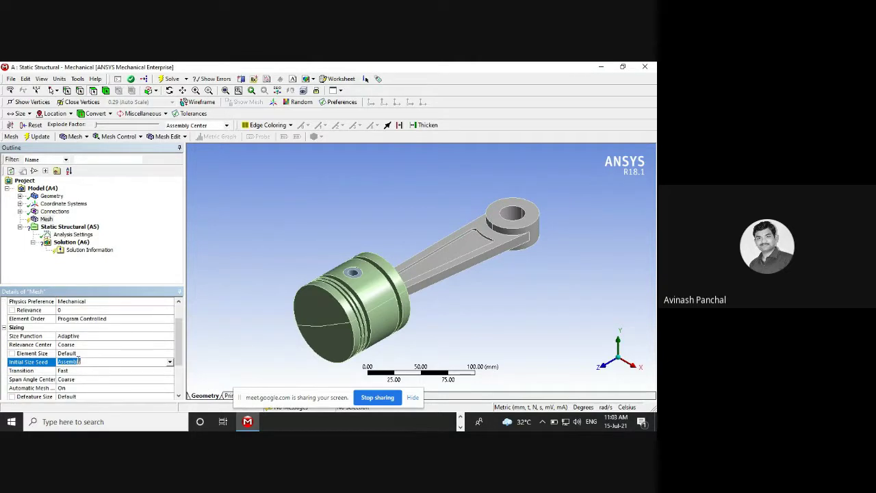
scroll(79, 361, down, 2)
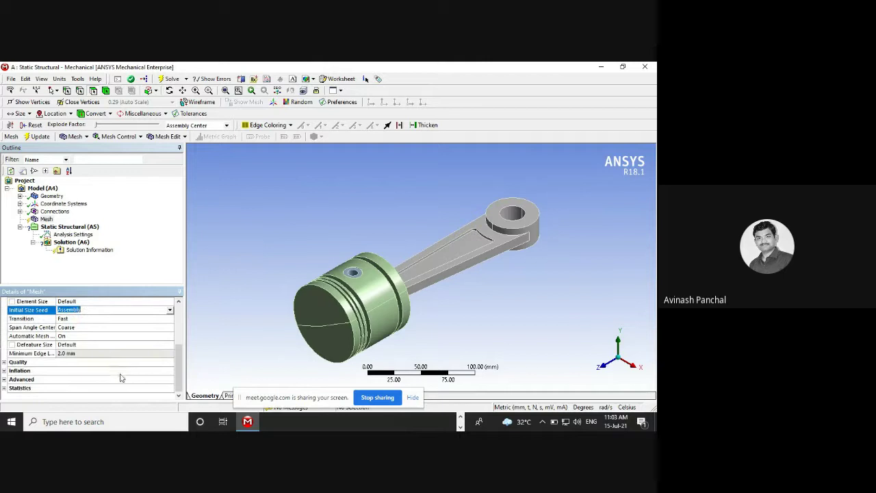
click(5, 362)
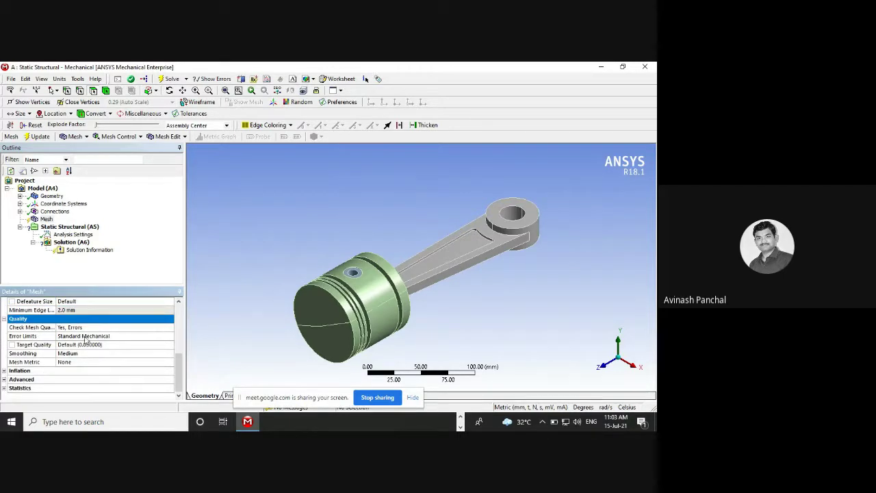
Recheck the mesh's Relevance Center choices, and expand the Inflation, Advanced and Statistics settings to review them
scroll(86, 344, up, 3)
scroll(86, 345, up, 1)
click(75, 353)
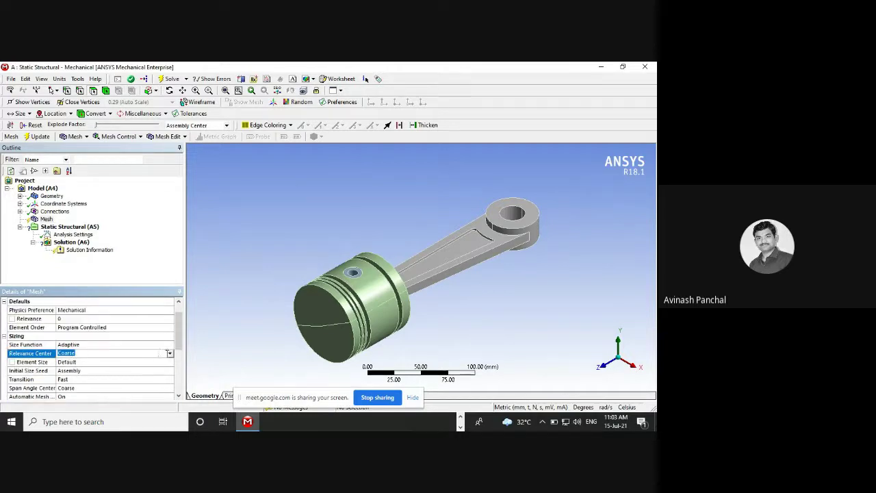
click(170, 353)
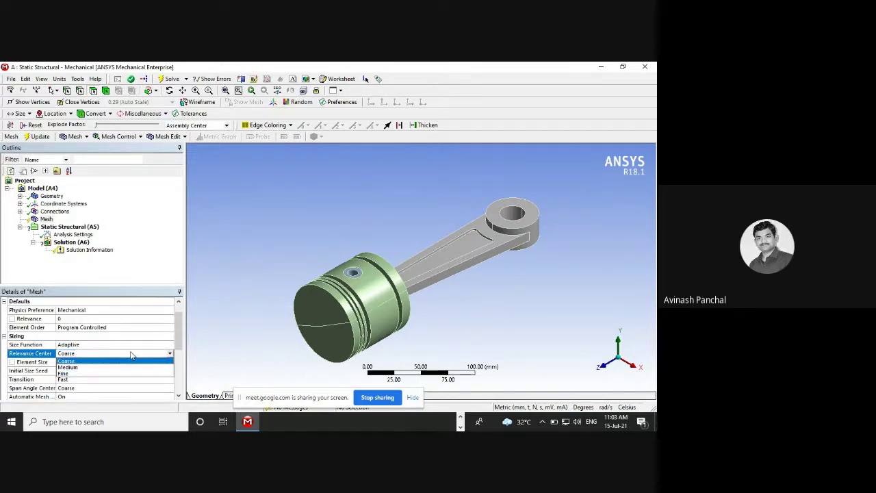
click(186, 358)
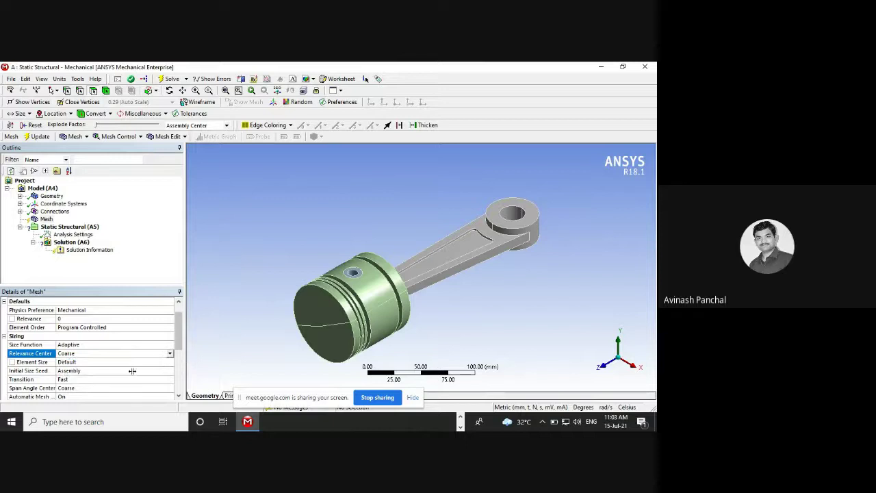
scroll(56, 365, down, 3)
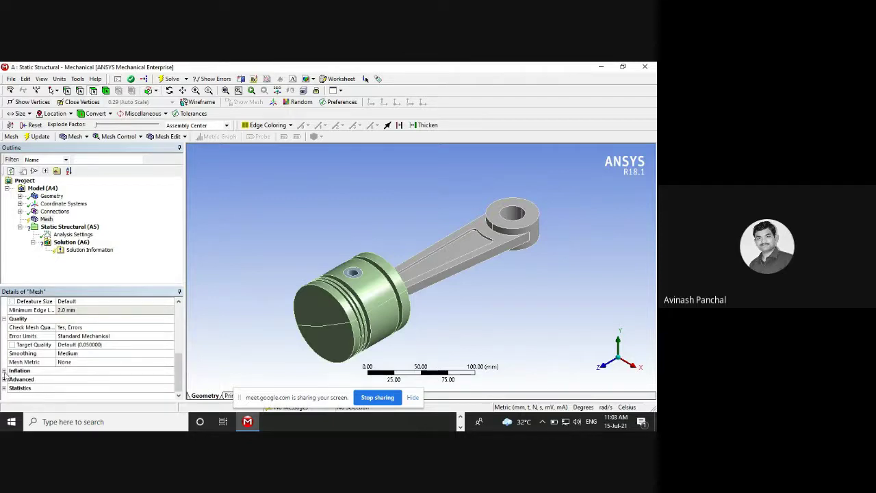
click(4, 371)
scroll(8, 380, down, 2)
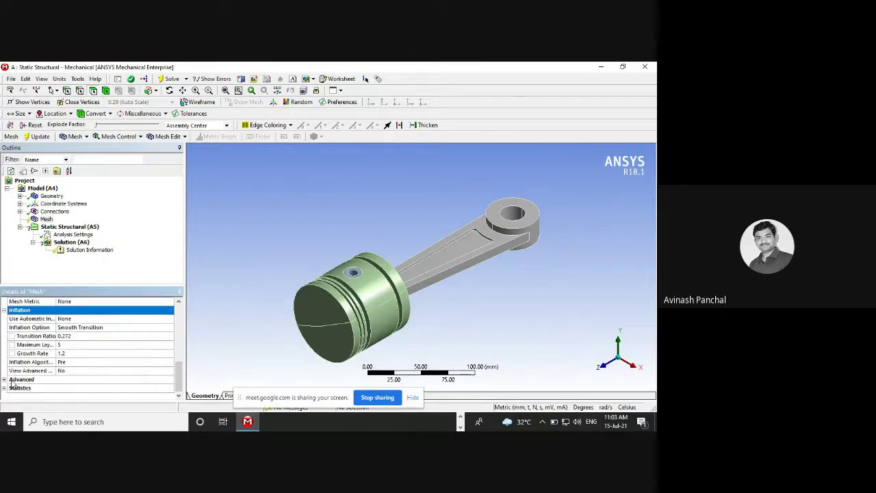
click(4, 380)
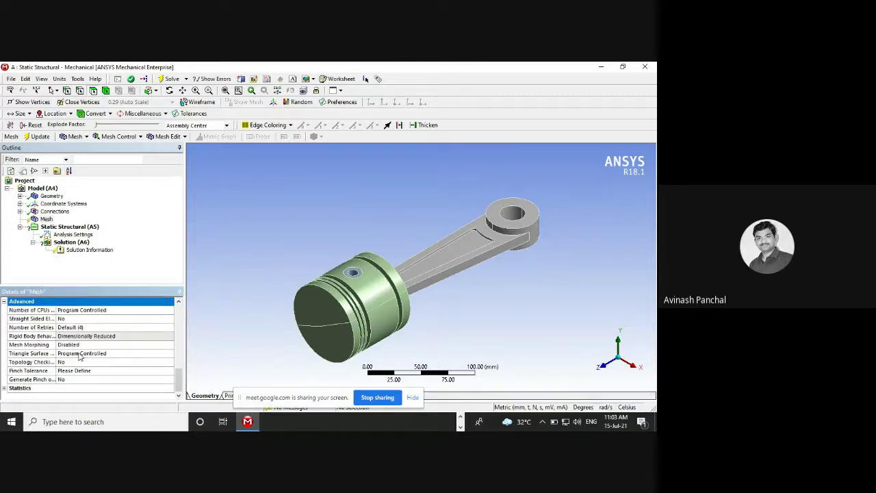
click(4, 388)
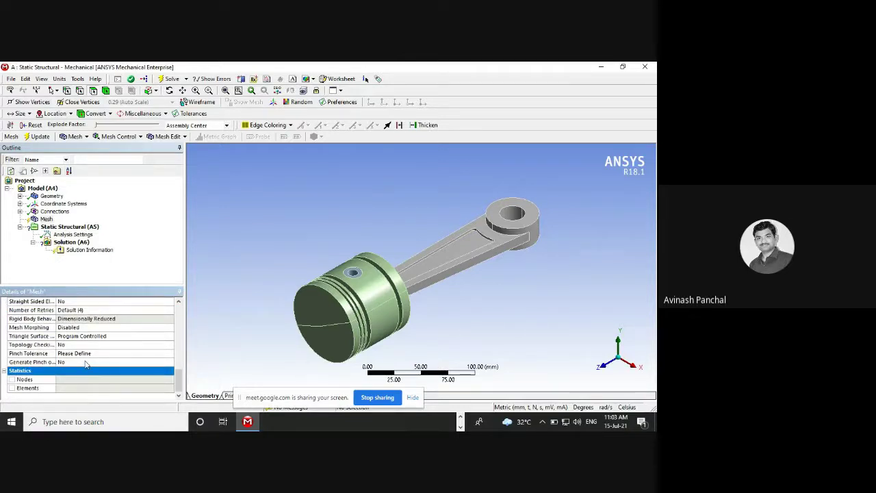
Flag the mesh statistics Nodes and Elements as parameters
click(13, 379)
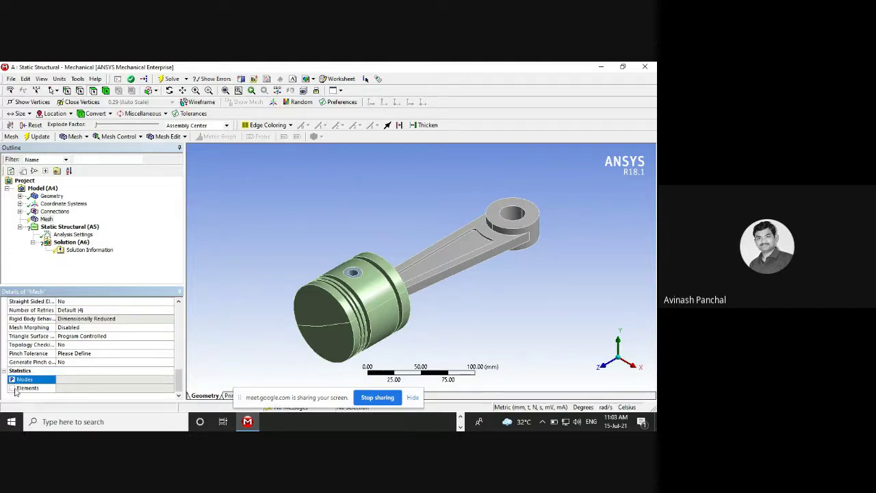
click(15, 391)
scroll(126, 347, down, 6)
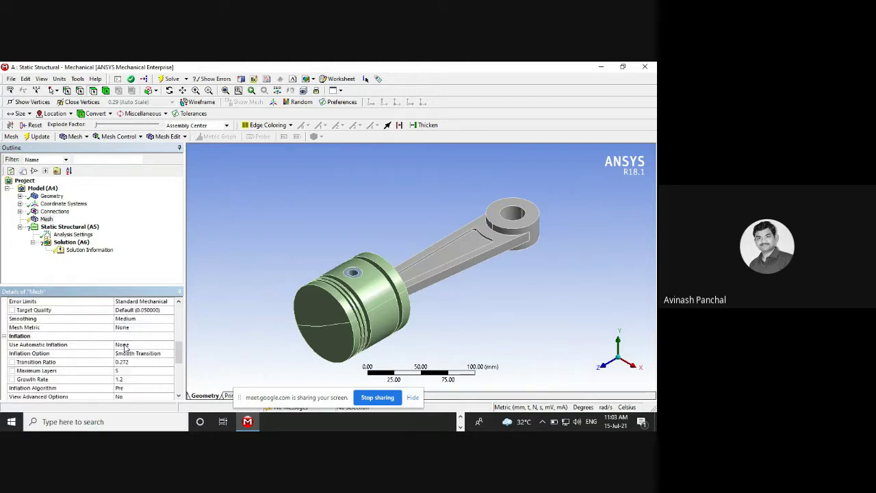
scroll(126, 346, down, 5)
click(13, 388)
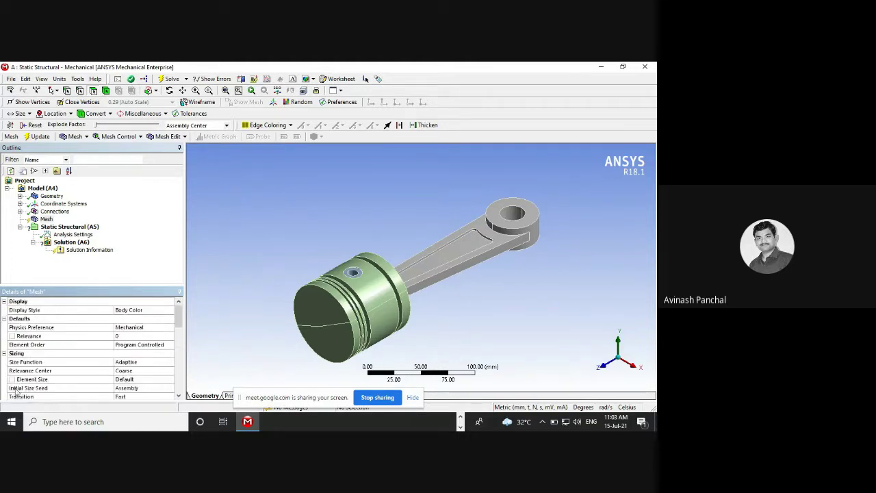
Remove the parameter flags from the Nodes and Elements mesh statistics
scroll(89, 352, down, 10)
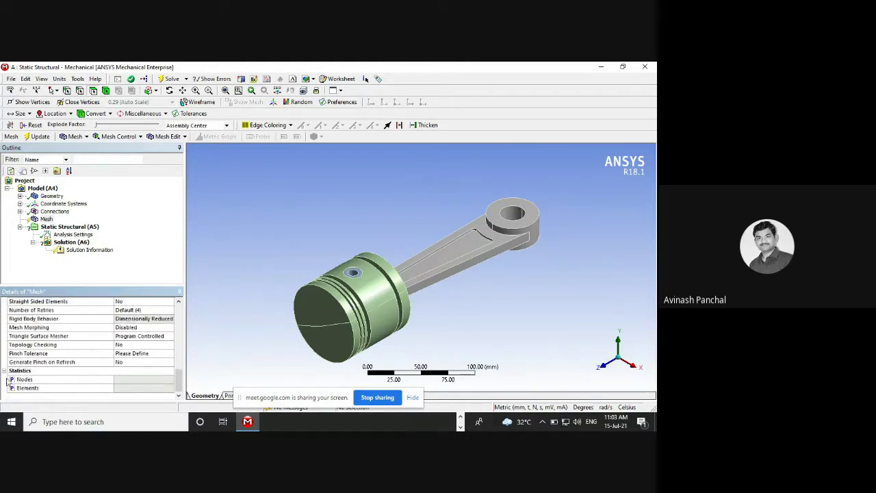
click(12, 379)
scroll(20, 373, down, 10)
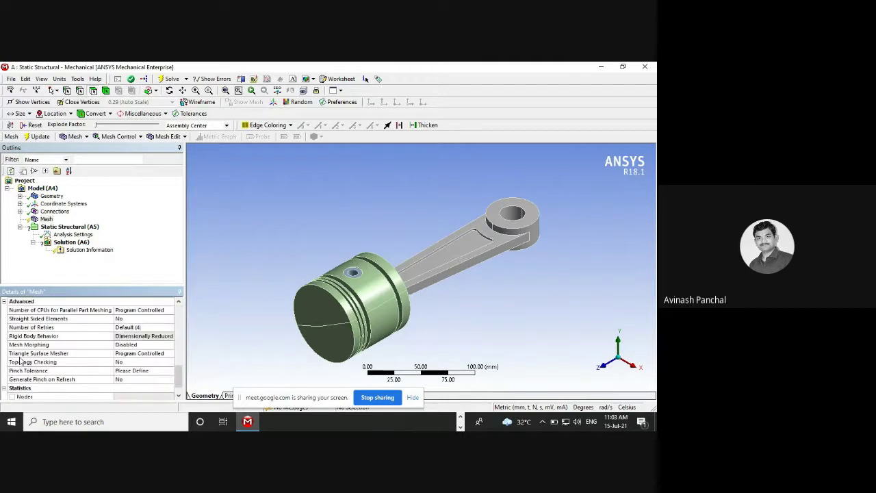
scroll(15, 390, down, 1)
click(13, 388)
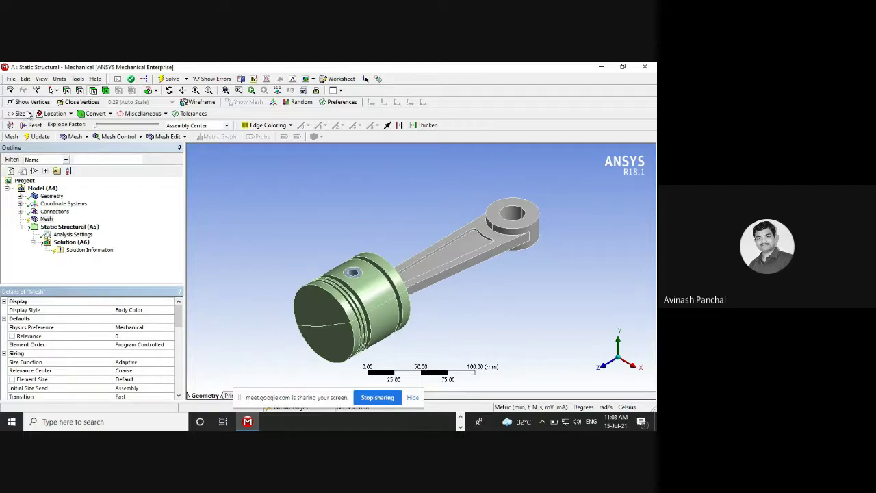
Generate the mesh for the piston and connecting rod assembly and inspect it from another angle
right_click(47, 219)
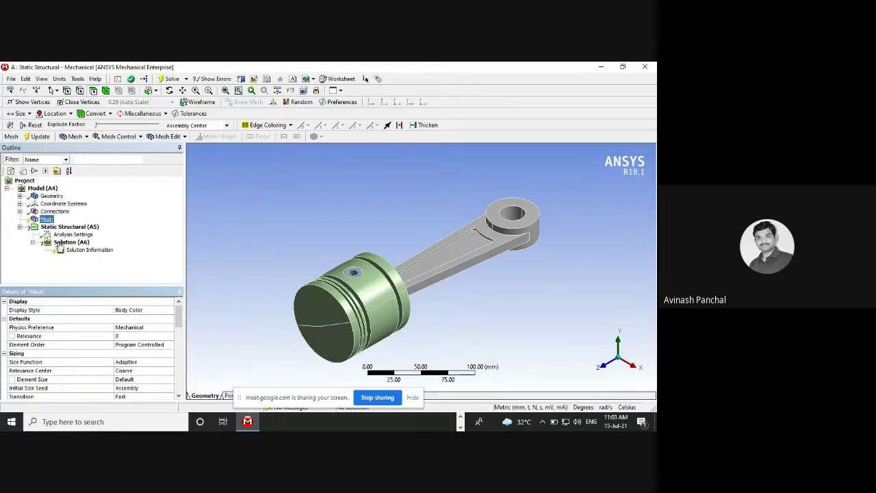
click(67, 254)
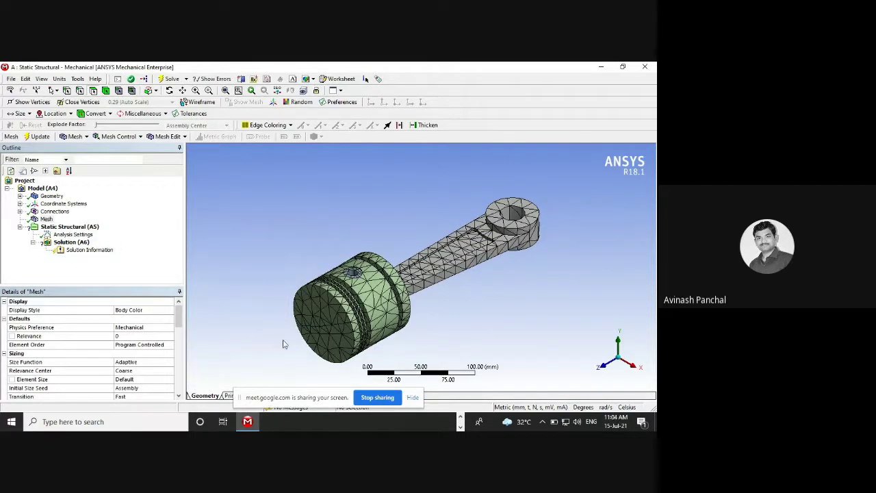
middle_drag(285, 343, 333, 252)
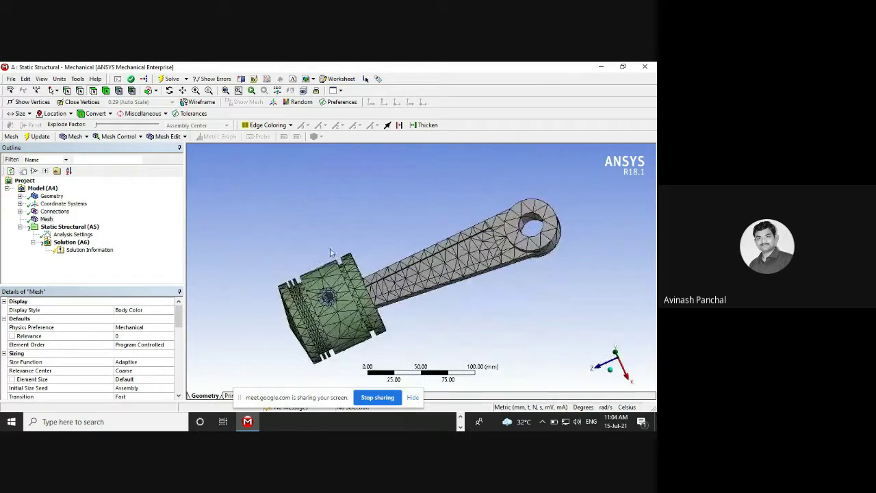
Insert a Pressure load and a Force load into the Static Structural analysis
click(62, 227)
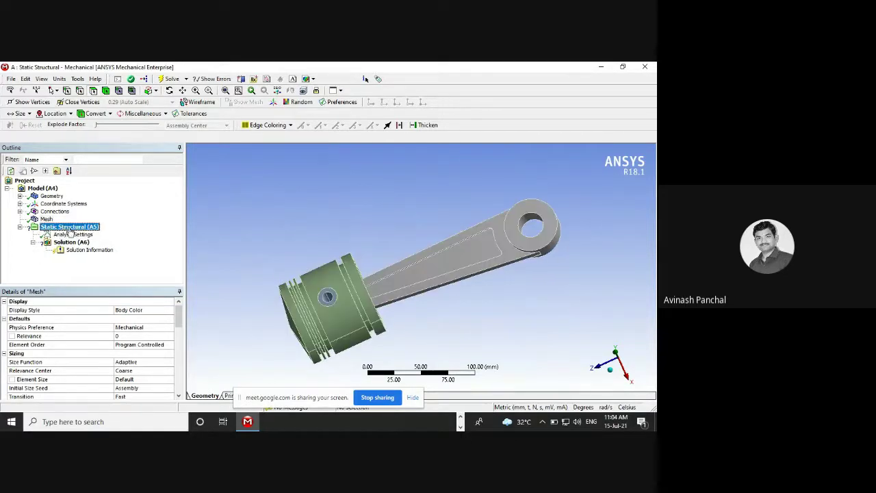
right_click(65, 227)
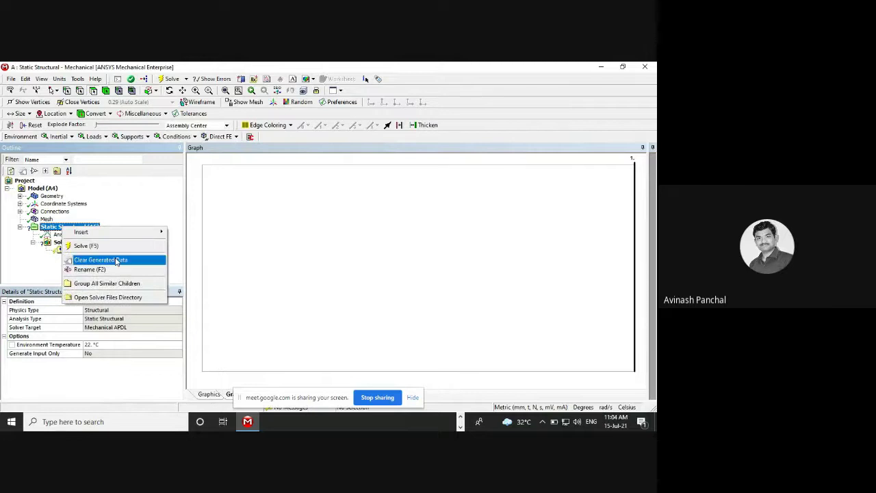
mouse_move(113, 232)
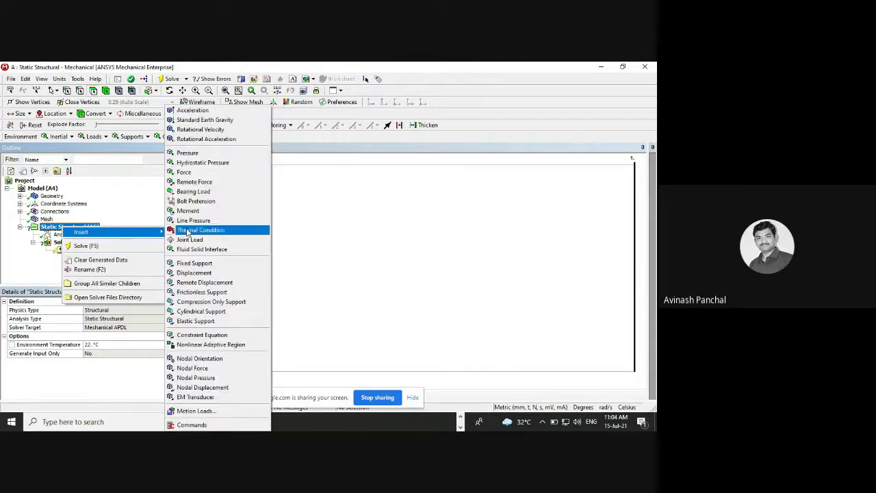
click(206, 155)
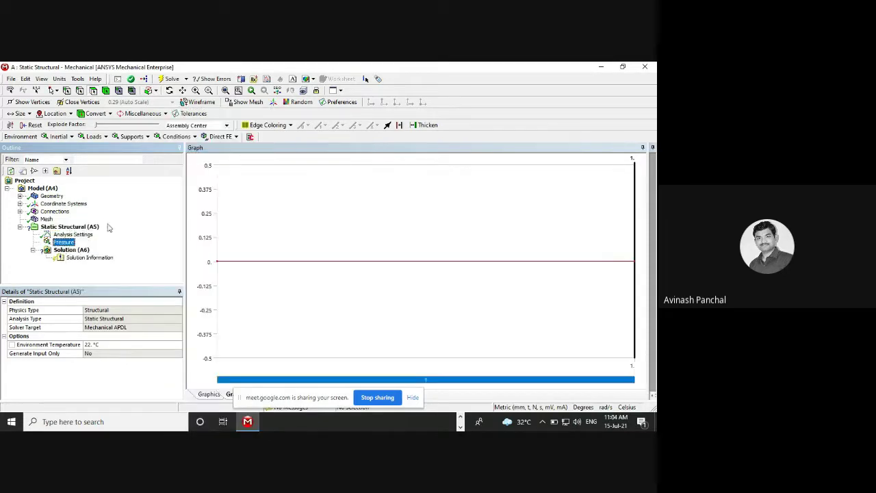
click(78, 229)
right_click(79, 230)
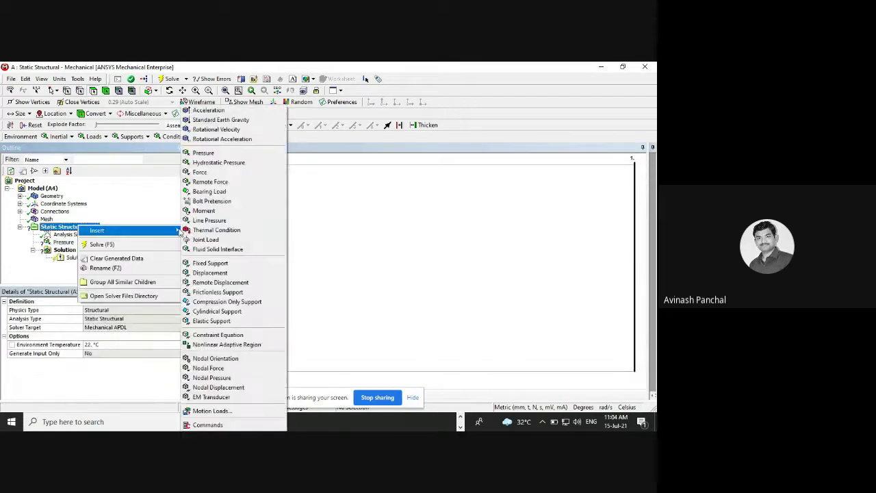
click(218, 177)
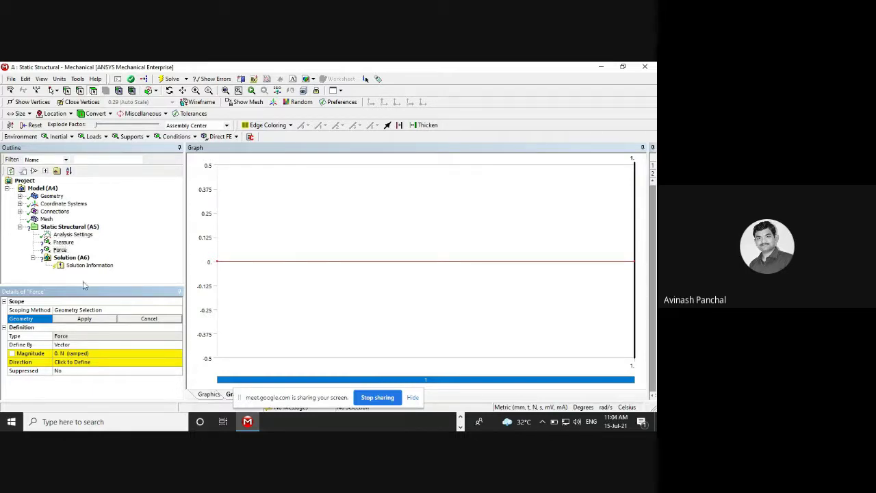
Scope the Pressure load to the two half-faces of the piston's flat end in the model view
click(208, 396)
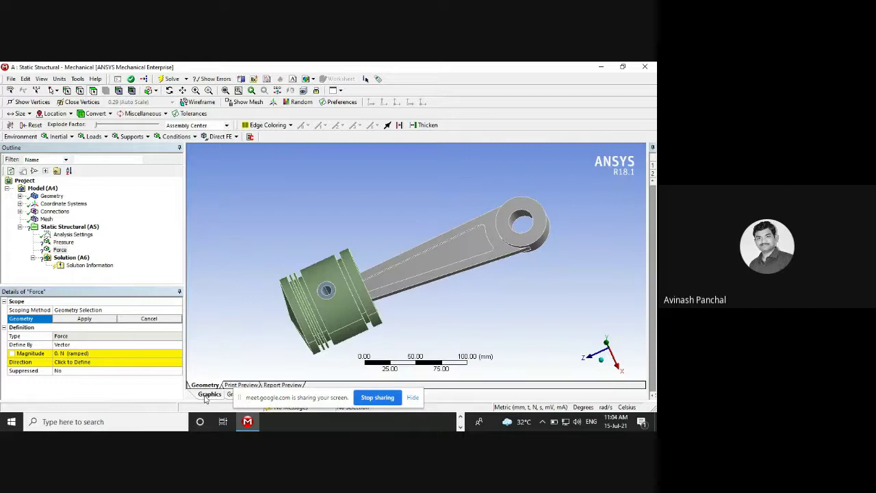
click(63, 243)
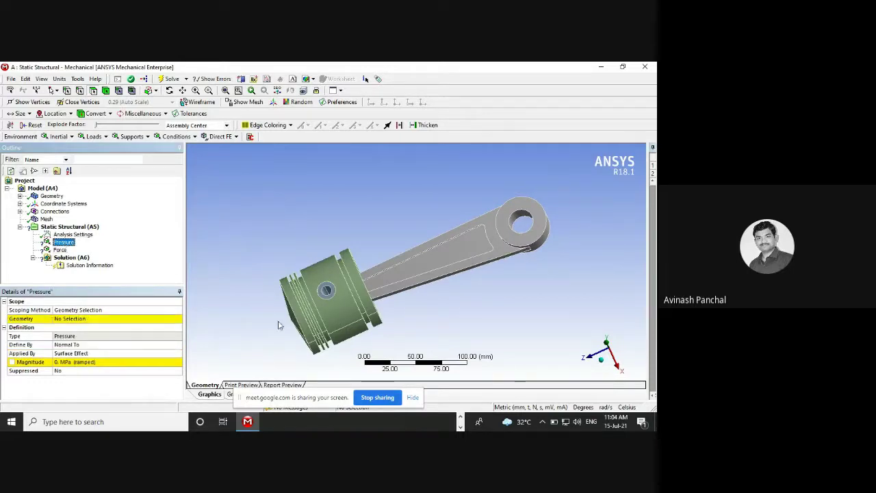
click(87, 311)
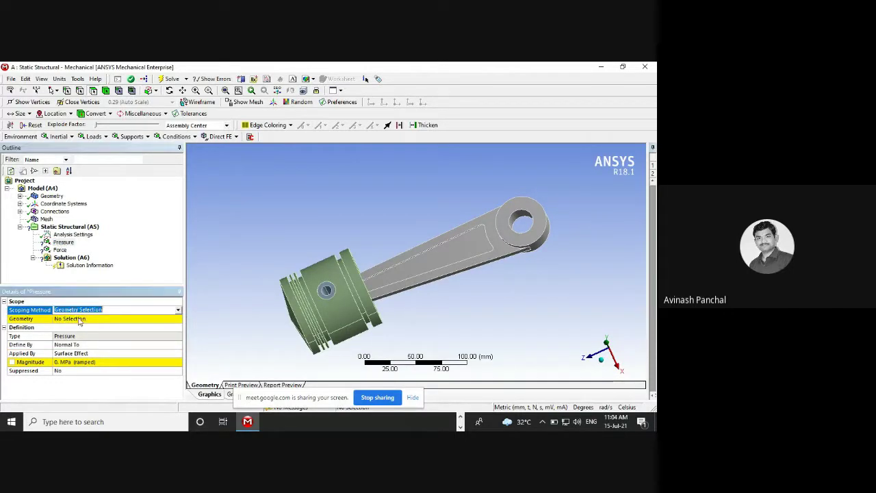
click(79, 318)
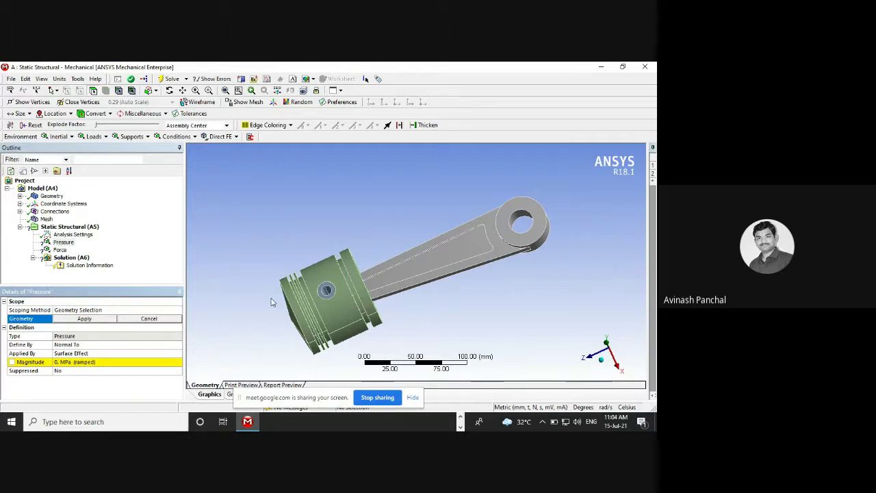
middle_drag(273, 302, 308, 246)
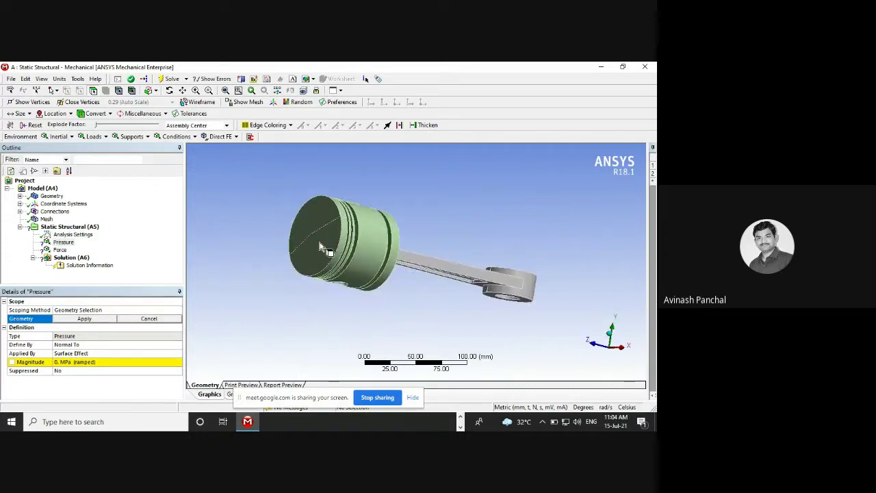
click(312, 229)
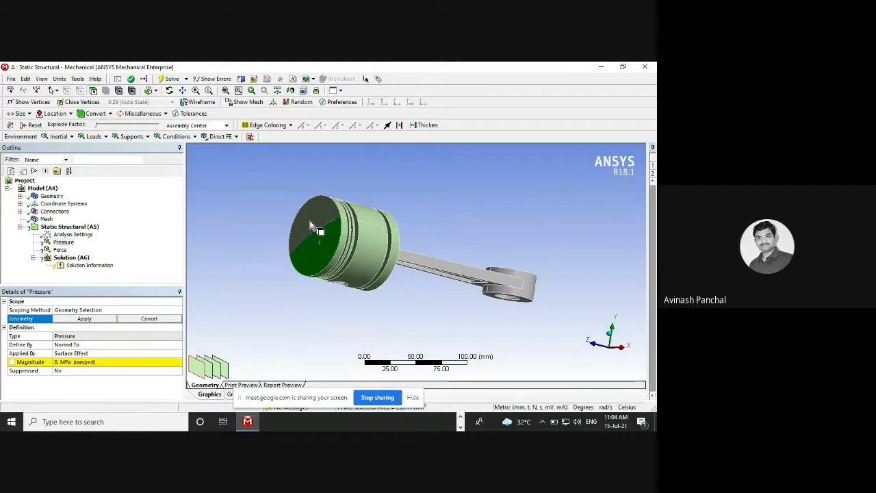
ctrl+click(311, 223)
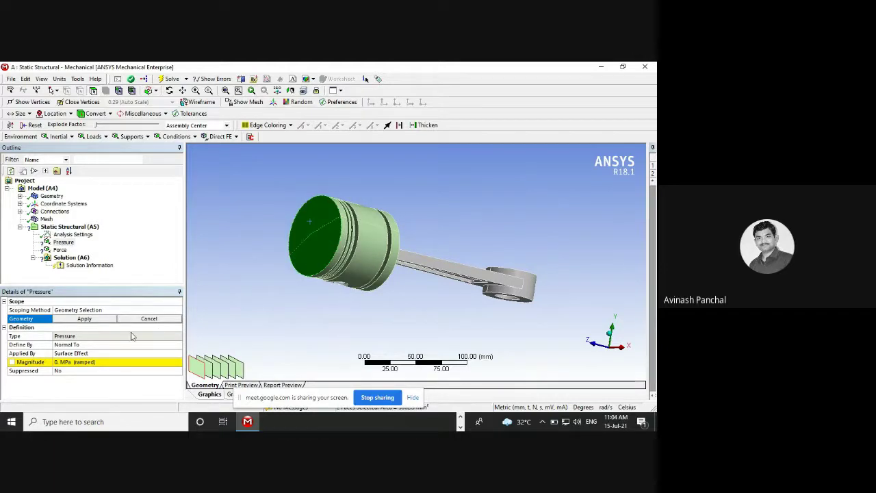
click(105, 319)
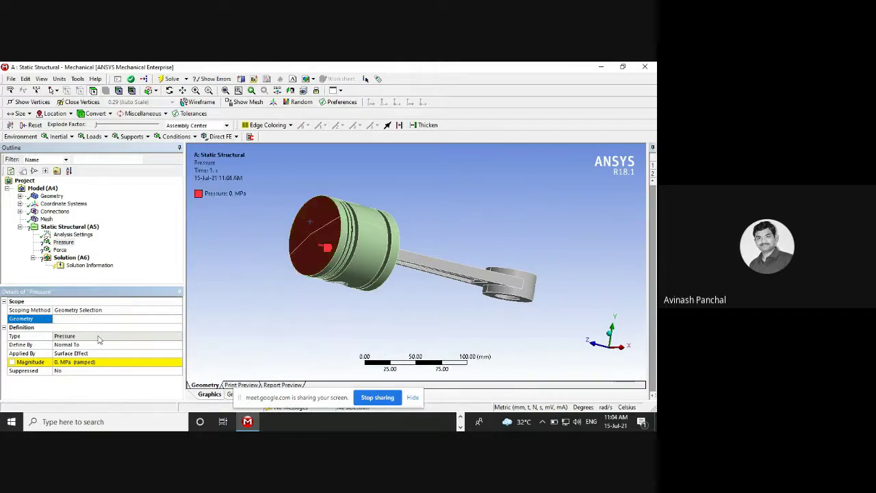
Set the Pressure load's magnitude to 8000 MPa
click(57, 363)
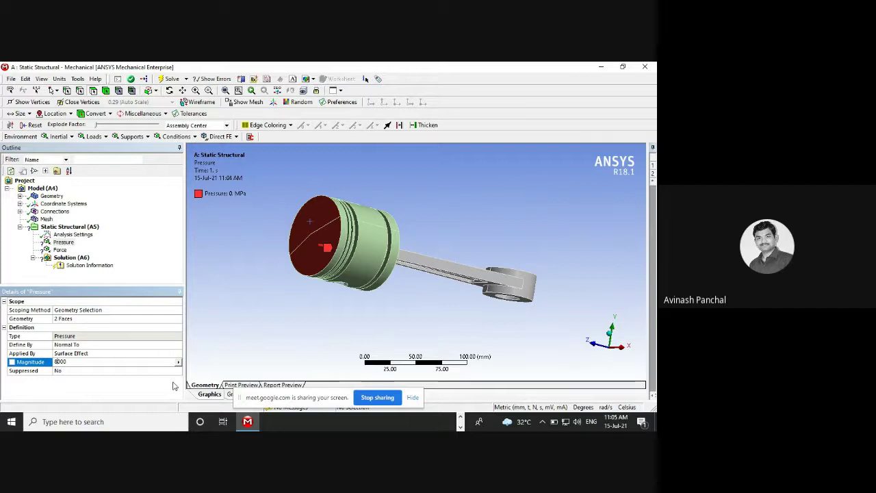
key(Return)
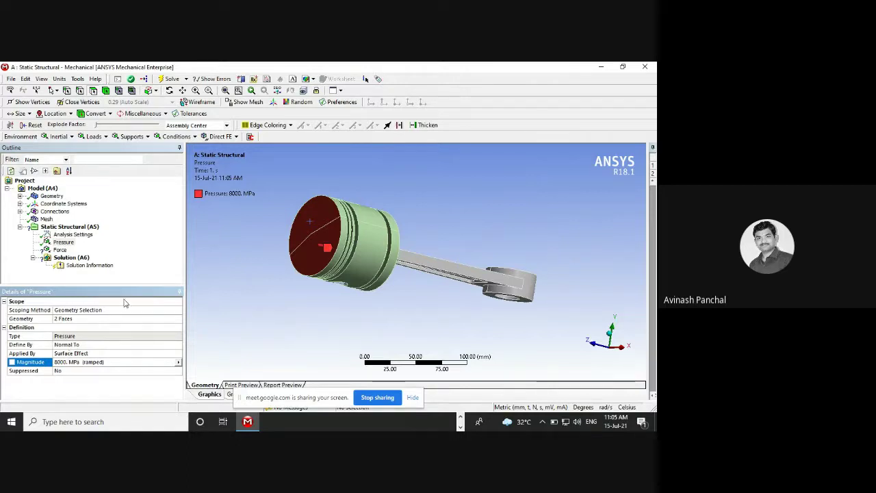
click(150, 234)
Hide the piston body to expose the pin and the connecting rod's small end for scoping the Force load
click(59, 250)
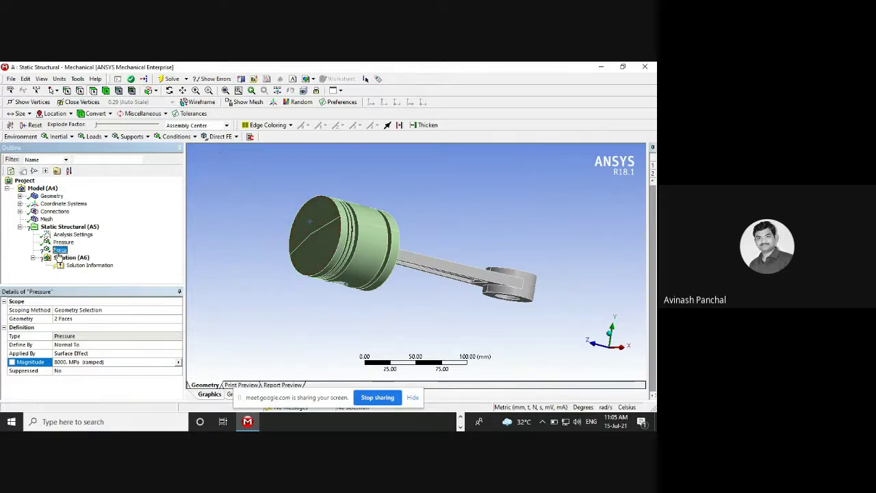
click(81, 319)
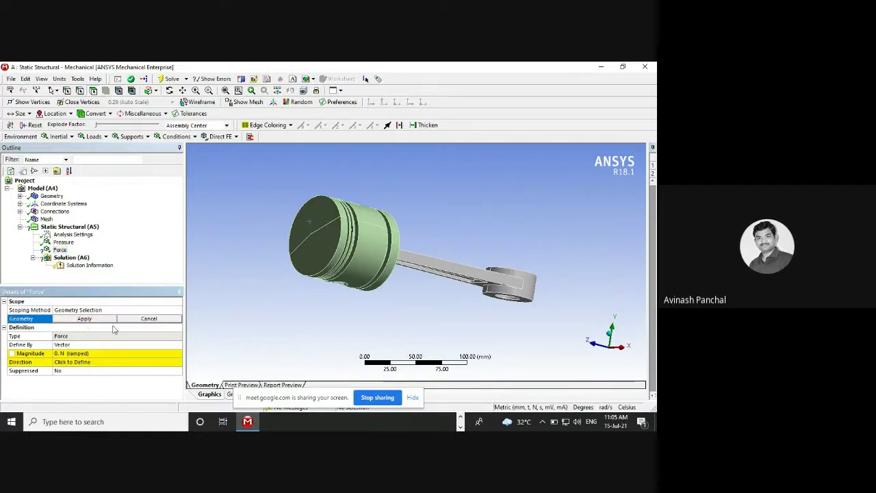
middle_drag(463, 260, 386, 297)
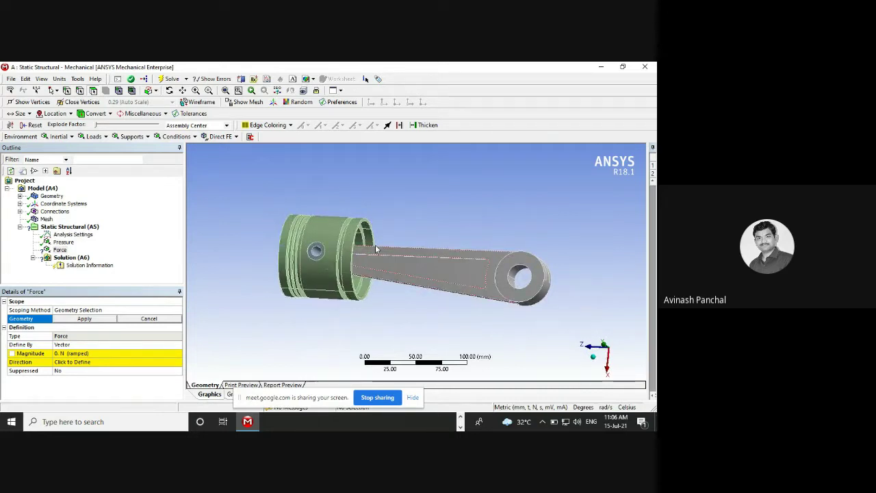
middle_drag(365, 275, 308, 262)
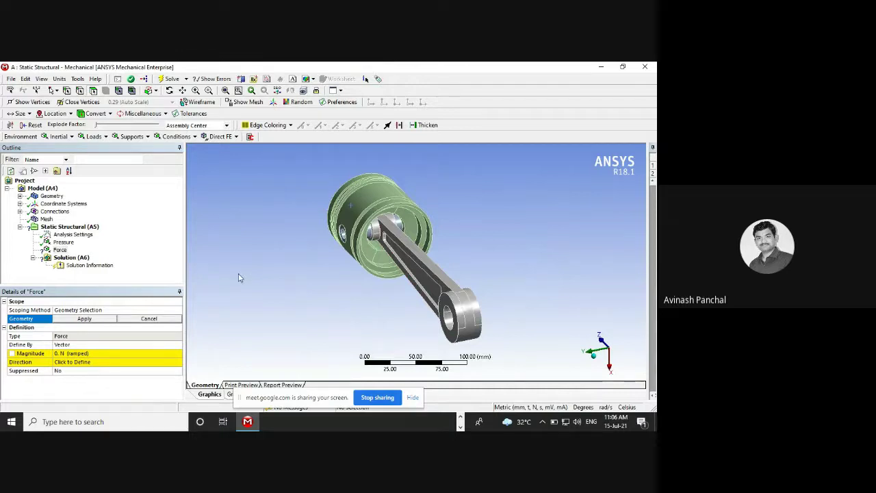
click(20, 195)
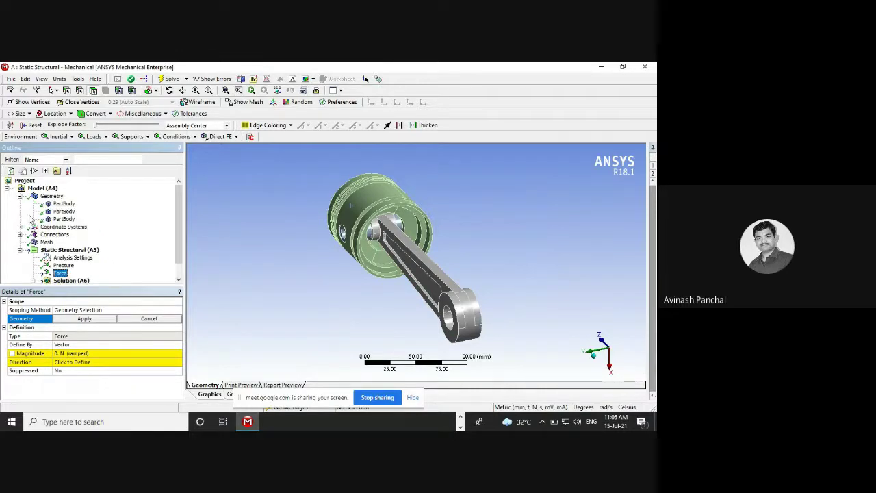
click(61, 204)
click(62, 211)
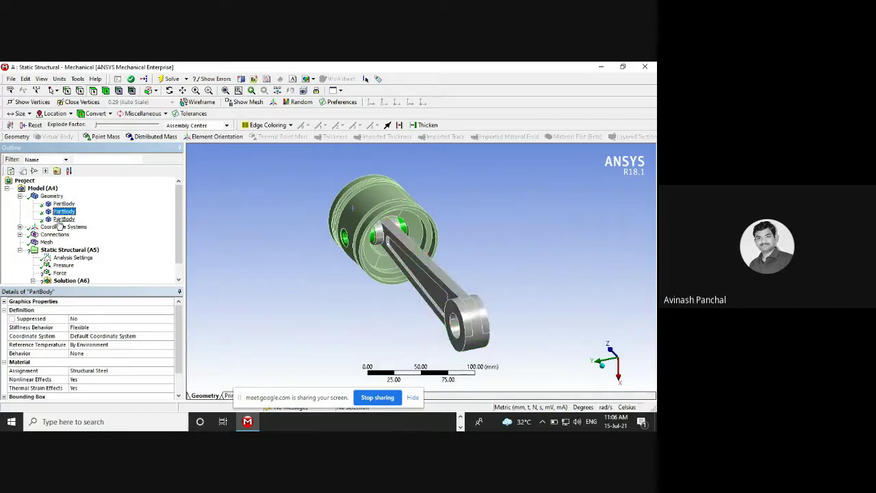
click(63, 219)
right_click(62, 219)
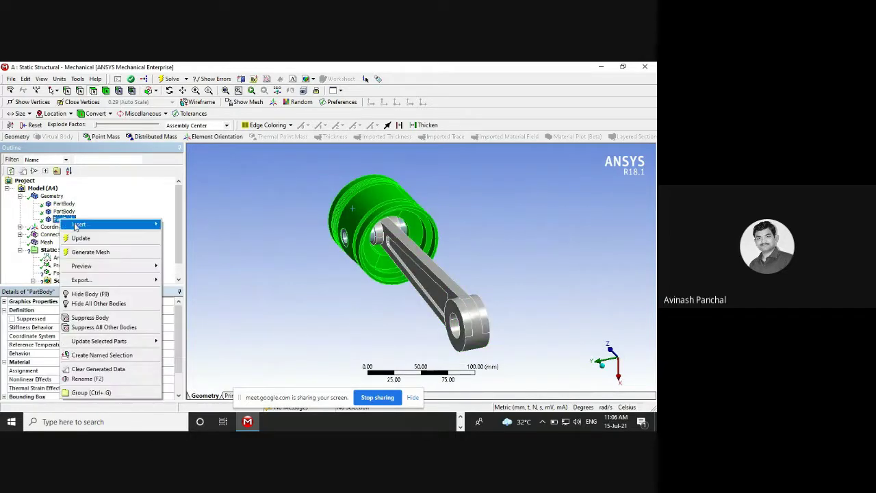
click(109, 295)
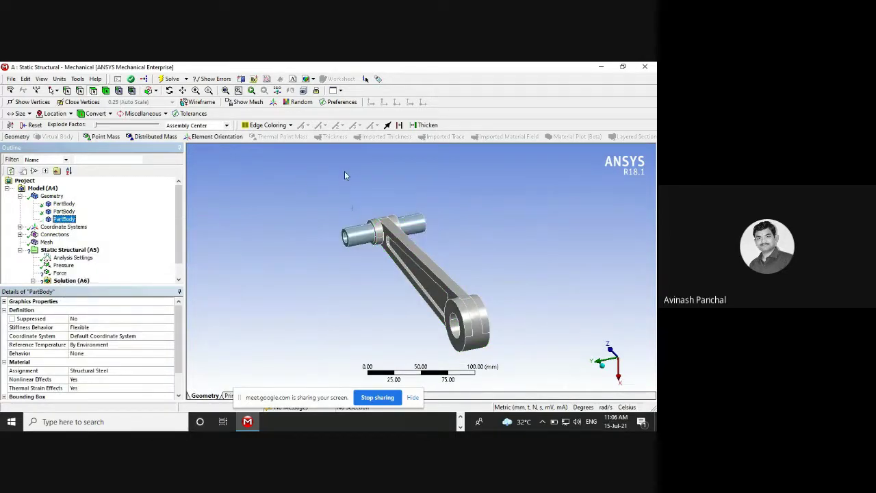
middle_drag(344, 176, 370, 230)
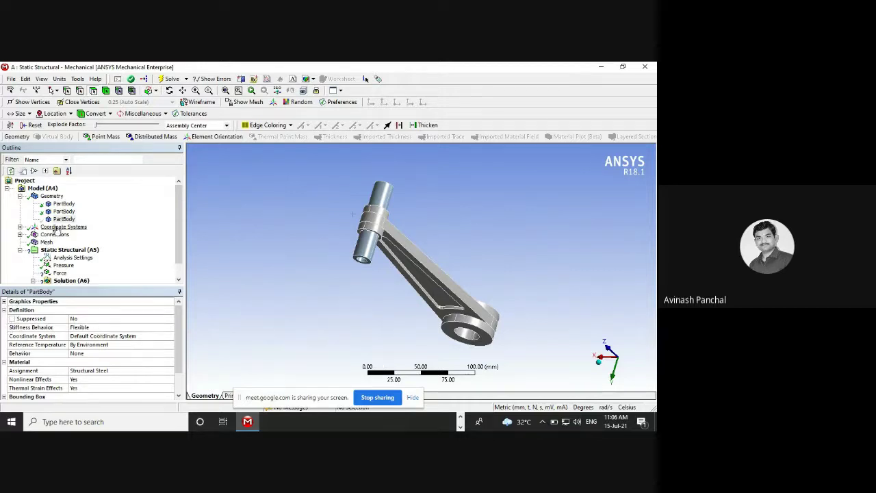
Scope the Force load to the middle outer face of the connecting rod's small end around the pin
click(60, 272)
click(208, 395)
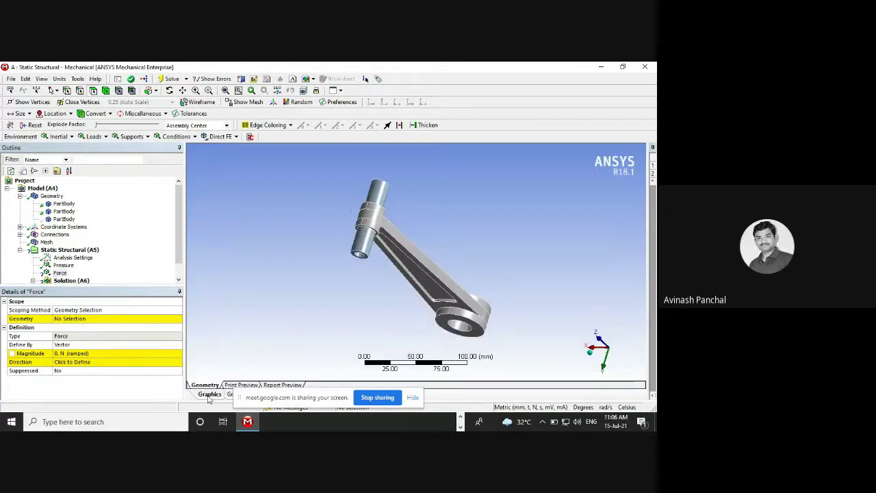
click(71, 320)
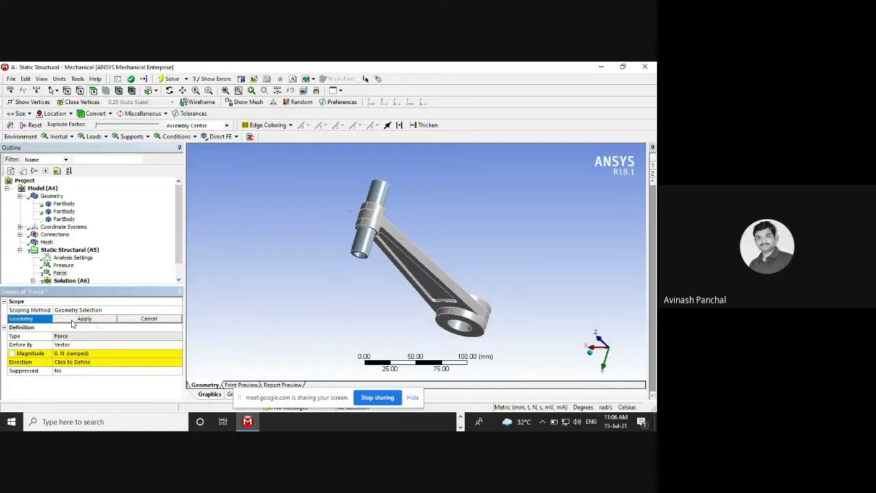
click(364, 214)
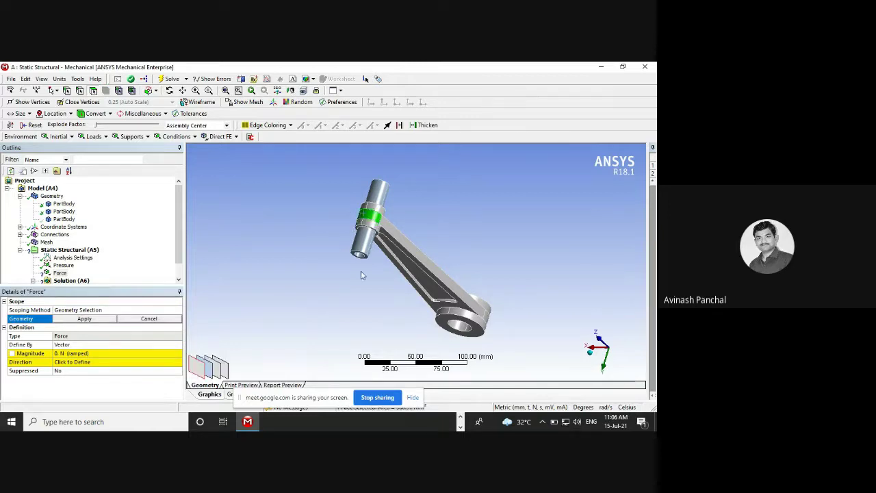
click(84, 320)
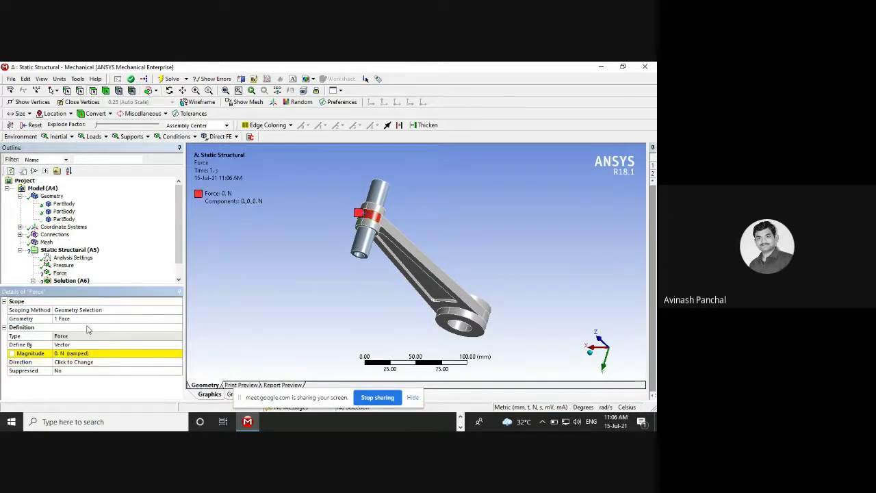
Set the Force load's magnitude to 4000 N
click(59, 353)
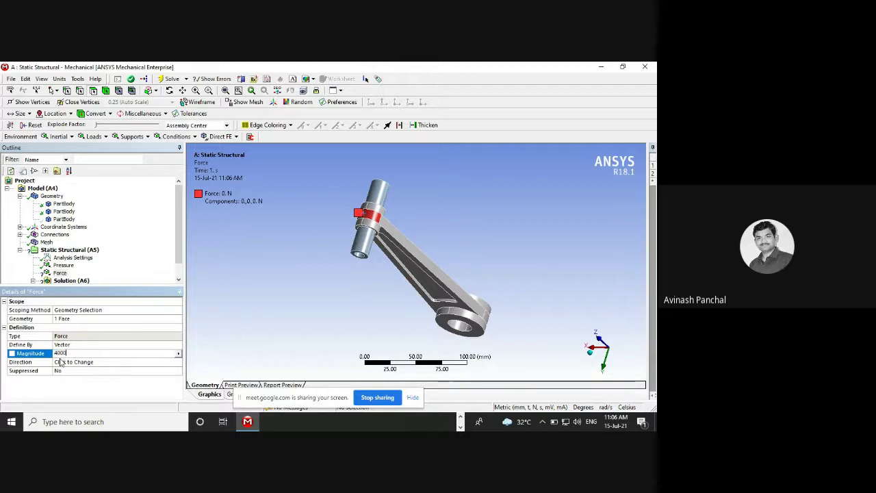
click(108, 394)
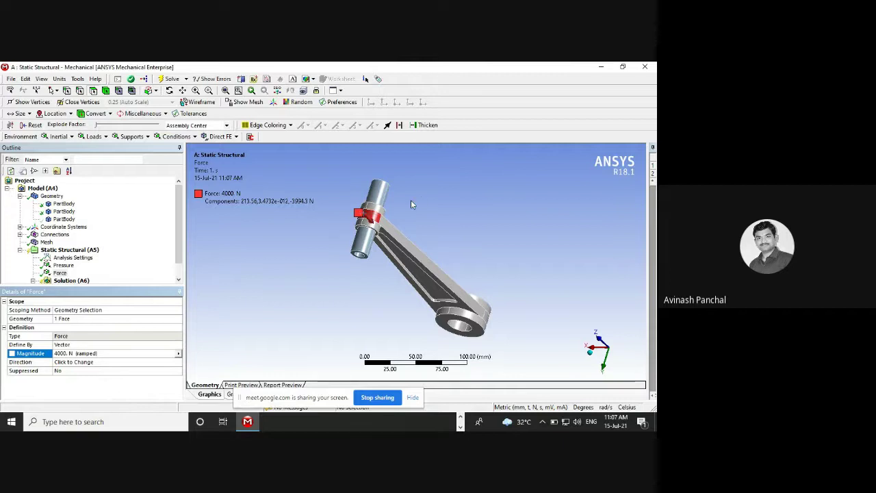
middle_drag(328, 235, 281, 241)
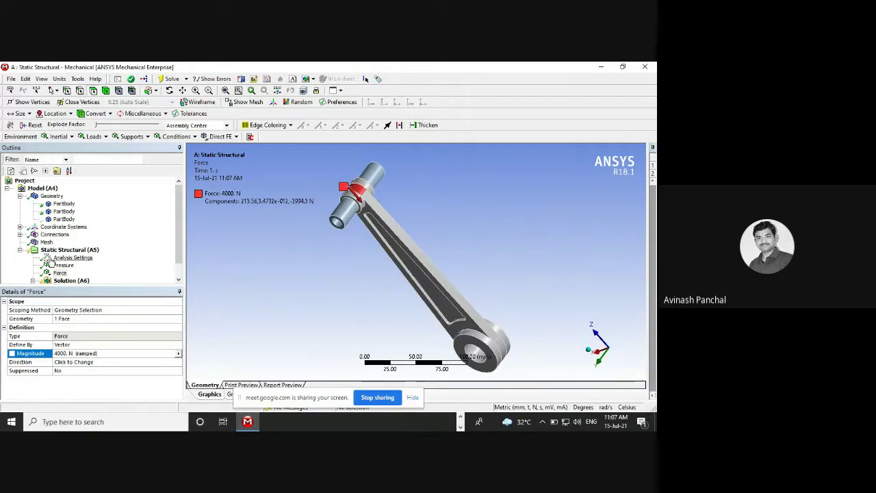
Insert Total Deformation and Directional Deformation results under the Solution
drag(176, 215, 177, 236)
click(67, 266)
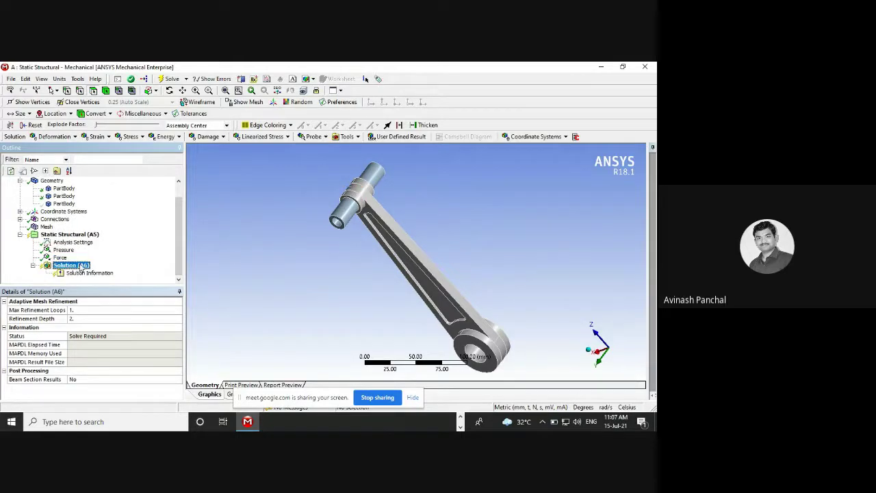
right_click(78, 266)
mouse_move(137, 270)
mouse_move(222, 273)
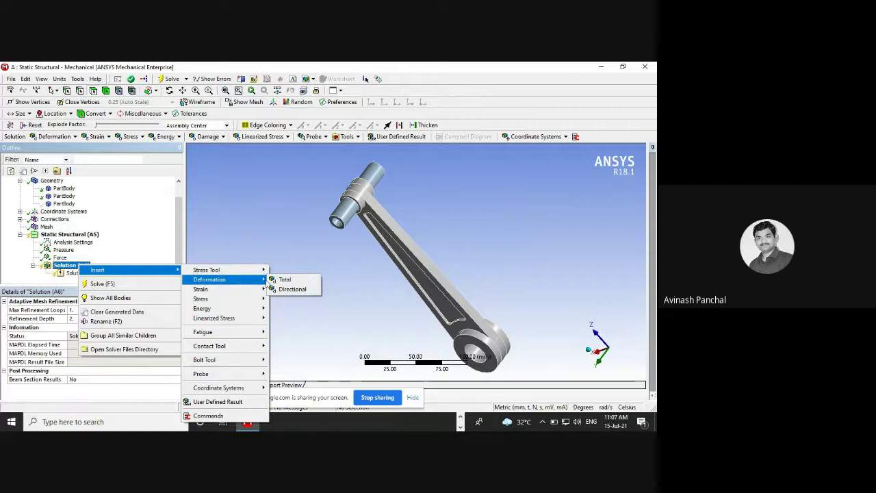
click(282, 279)
right_click(78, 260)
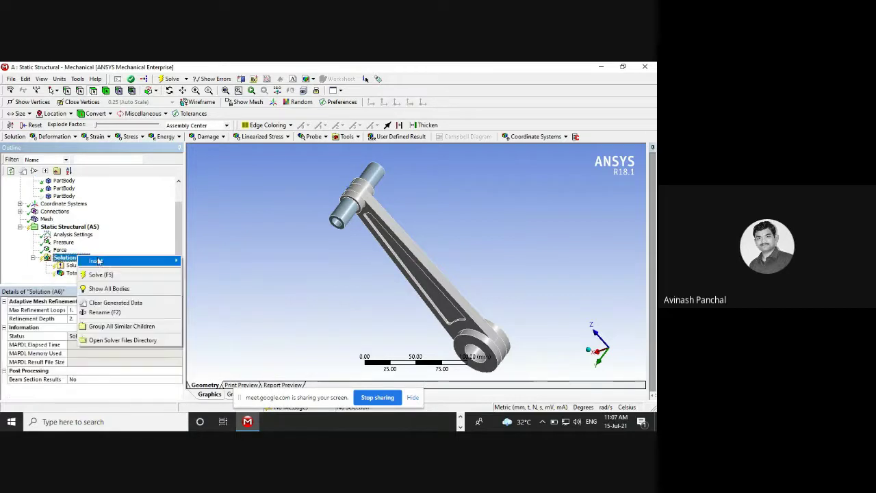
mouse_move(103, 261)
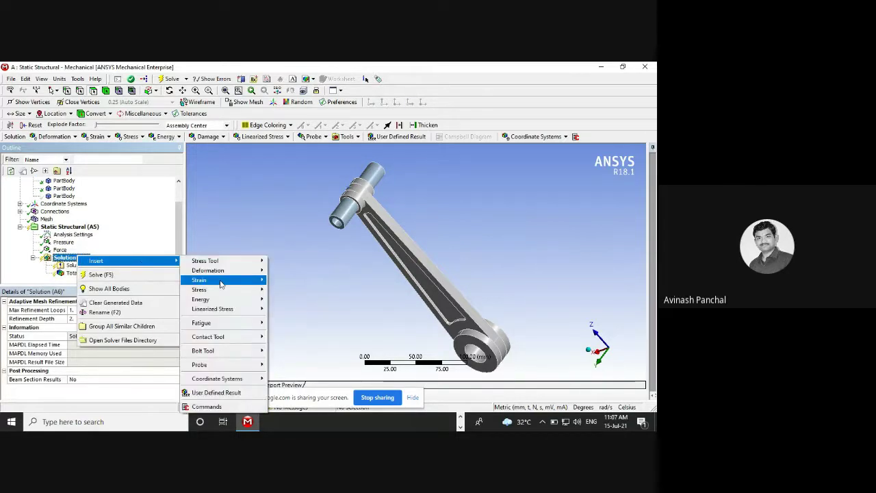
mouse_move(225, 271)
click(286, 279)
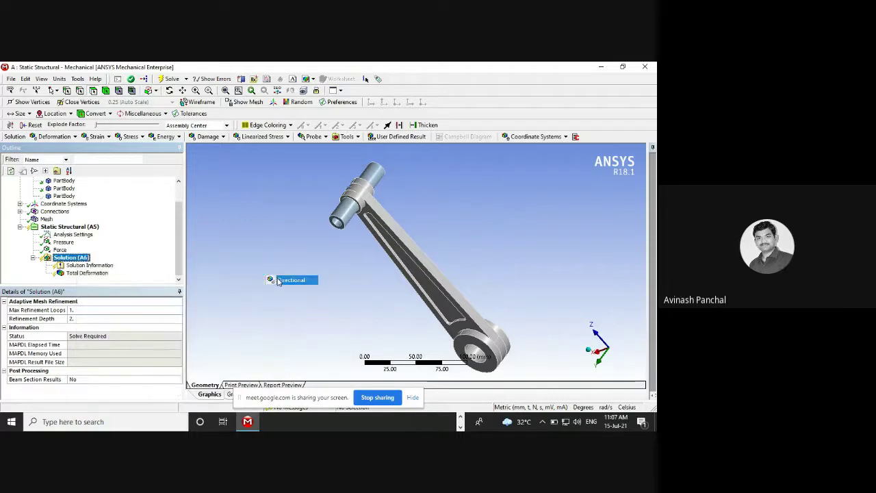
Insert Maximum Principal and Maximum Shear elastic strain results under the Solution
right_click(81, 250)
mouse_move(104, 260)
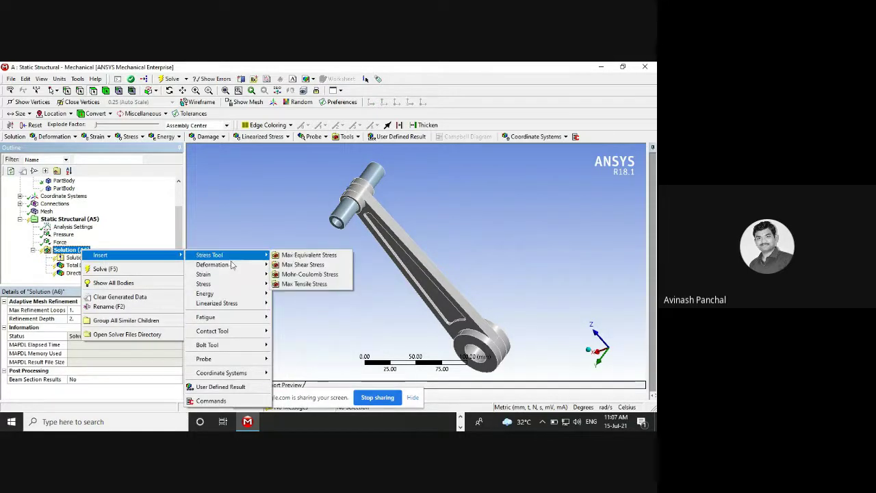
mouse_move(235, 269)
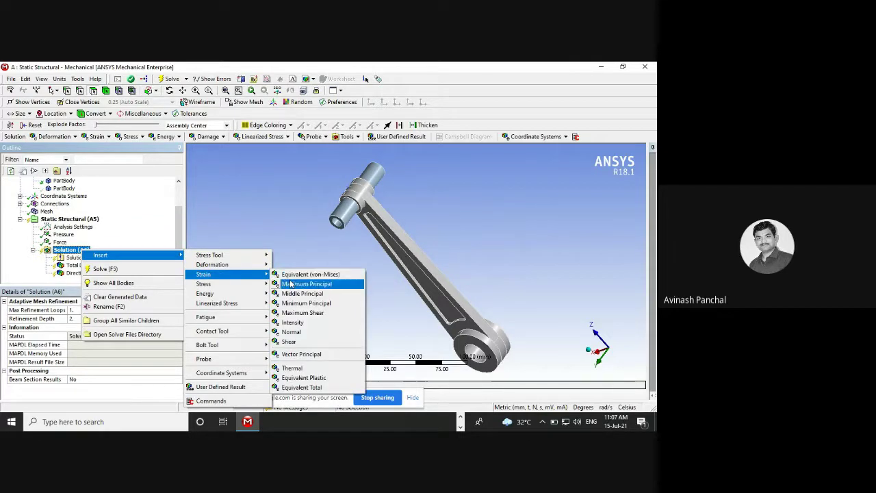
click(290, 283)
click(71, 242)
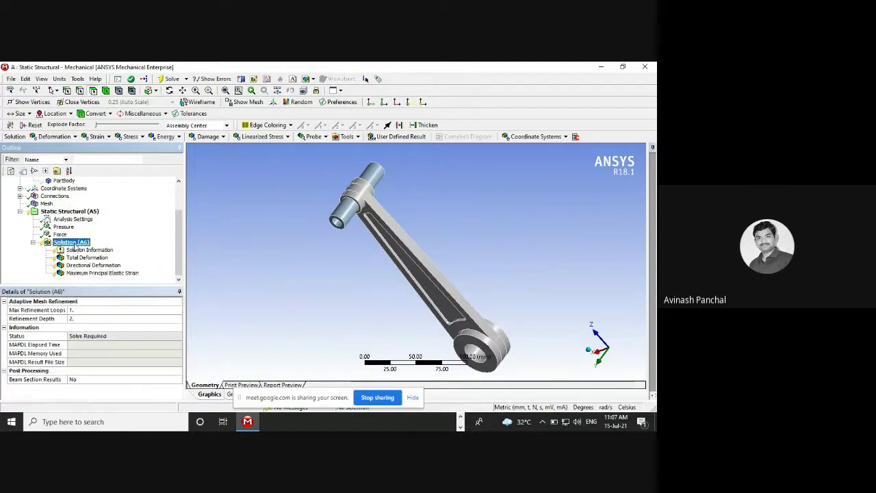
right_click(71, 242)
mouse_move(124, 249)
mouse_move(217, 270)
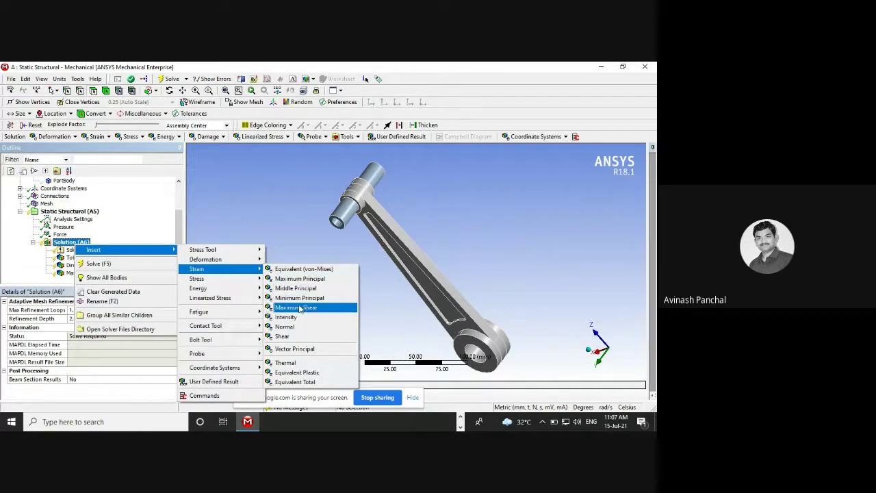
click(296, 310)
Insert Equivalent Plastic Strain and Normal Elastic Strain results under the Solution
right_click(72, 234)
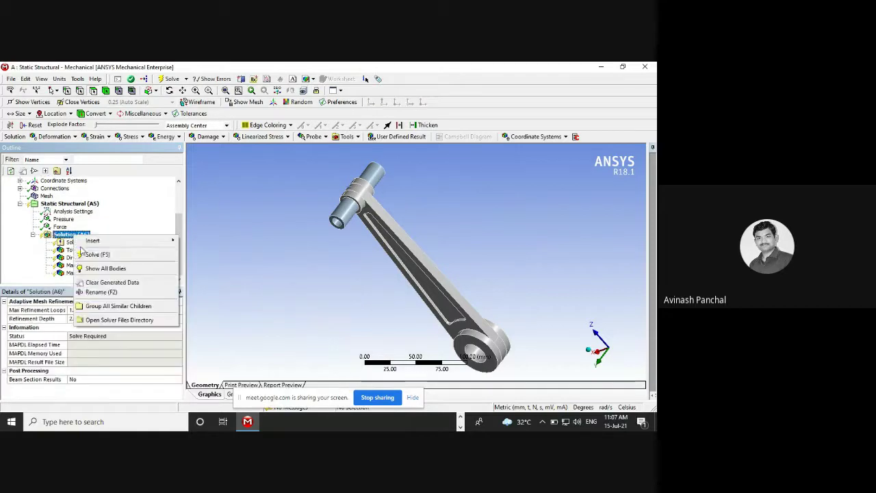
mouse_move(95, 240)
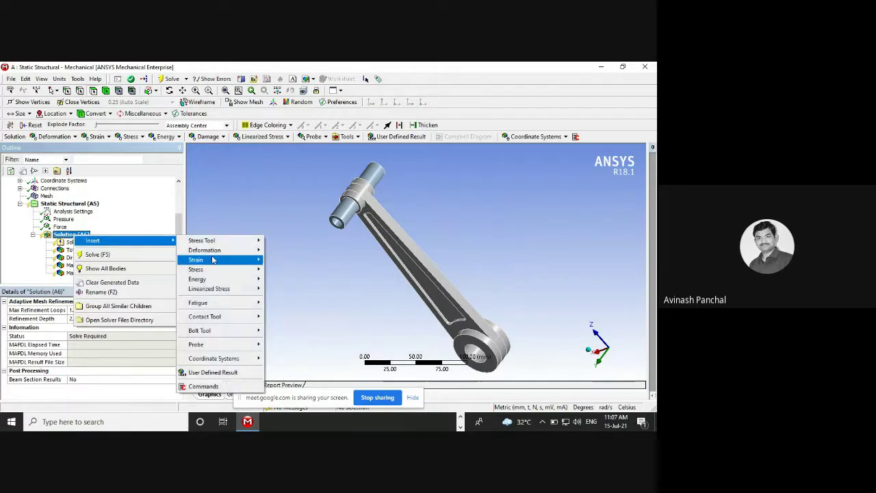
mouse_move(213, 259)
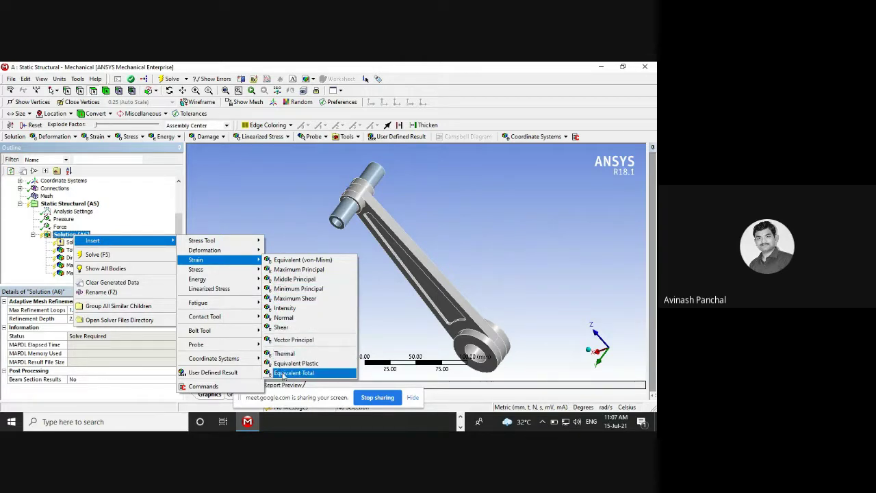
click(288, 363)
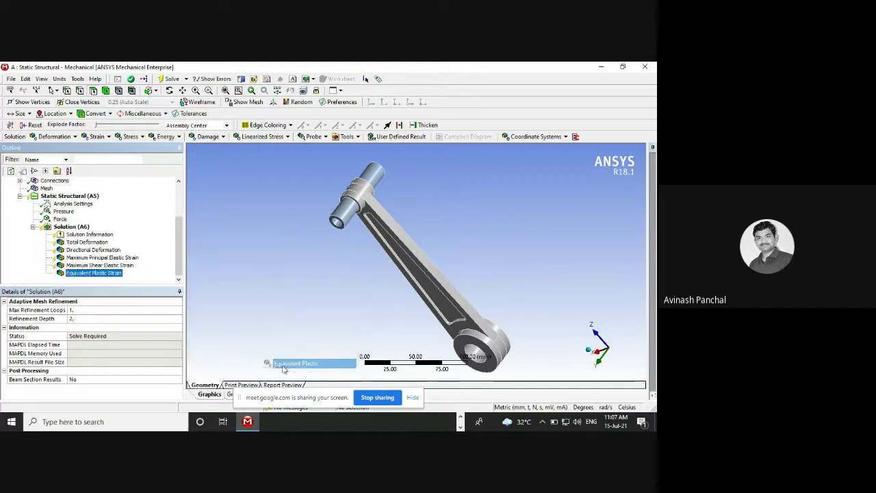
click(72, 226)
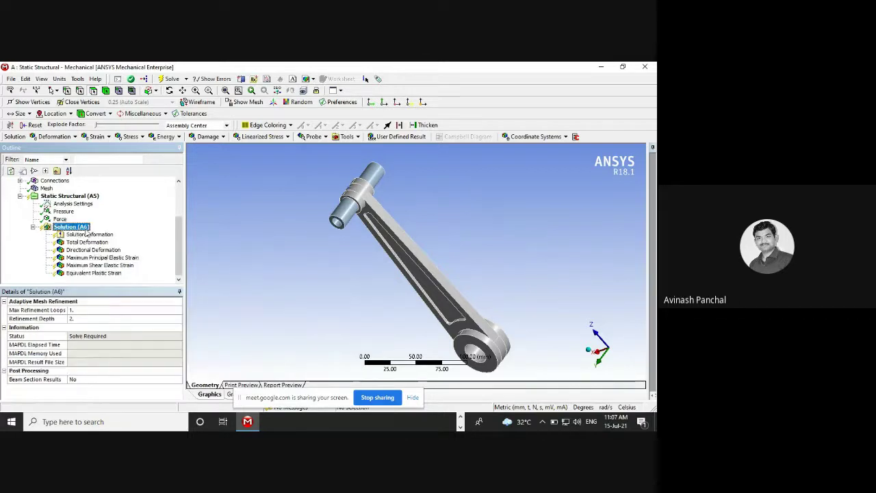
right_click(72, 227)
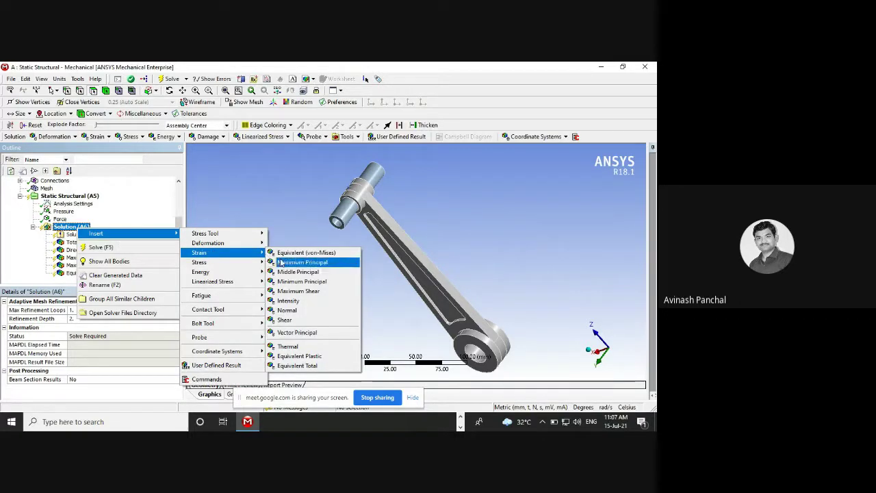
click(286, 311)
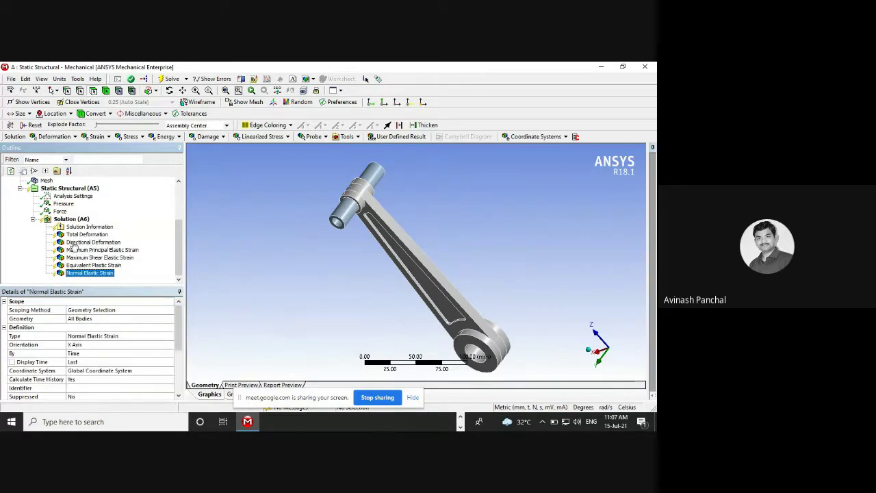
Insert an Equivalent (von-Mises) stress result under the Solution
right_click(71, 219)
mouse_move(158, 226)
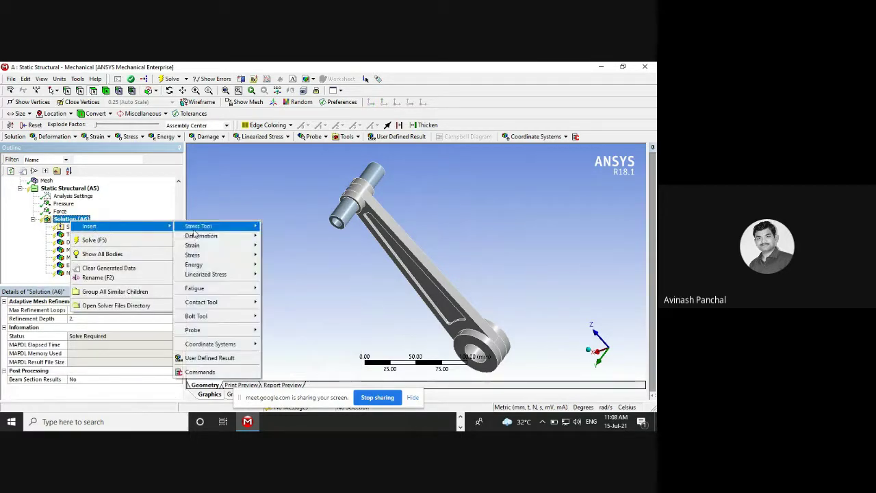
mouse_move(246, 255)
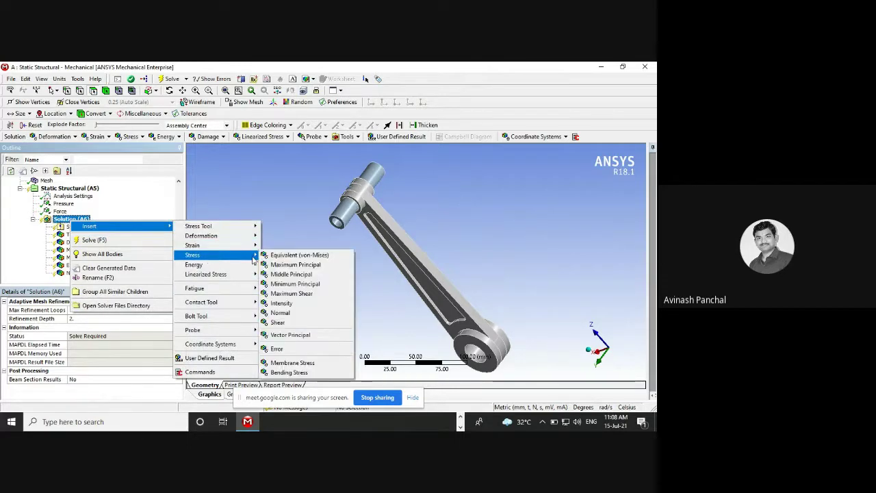
click(294, 254)
Insert Maximum Principal and Maximum Shear stress results under the Solution
right_click(75, 210)
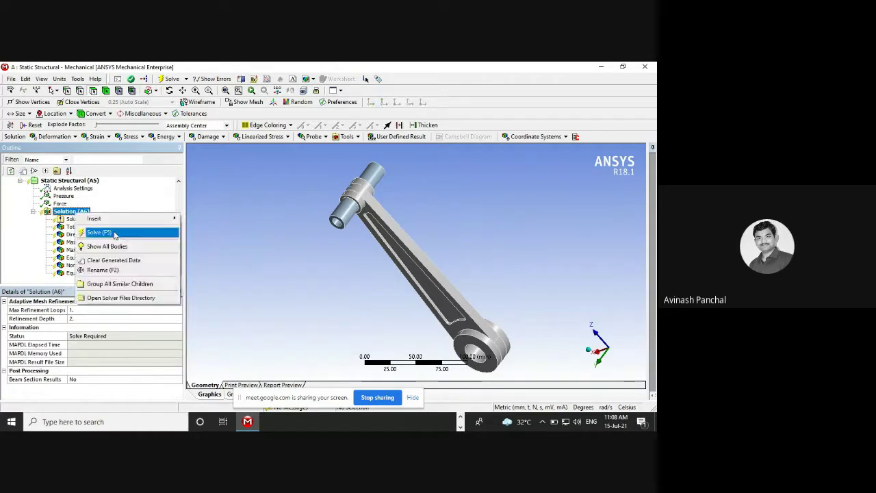
mouse_move(144, 219)
mouse_move(218, 247)
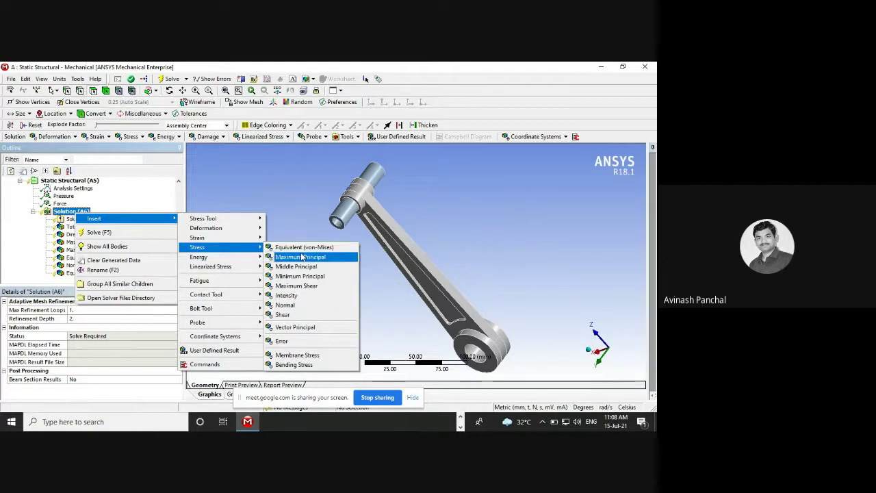
click(300, 257)
right_click(59, 203)
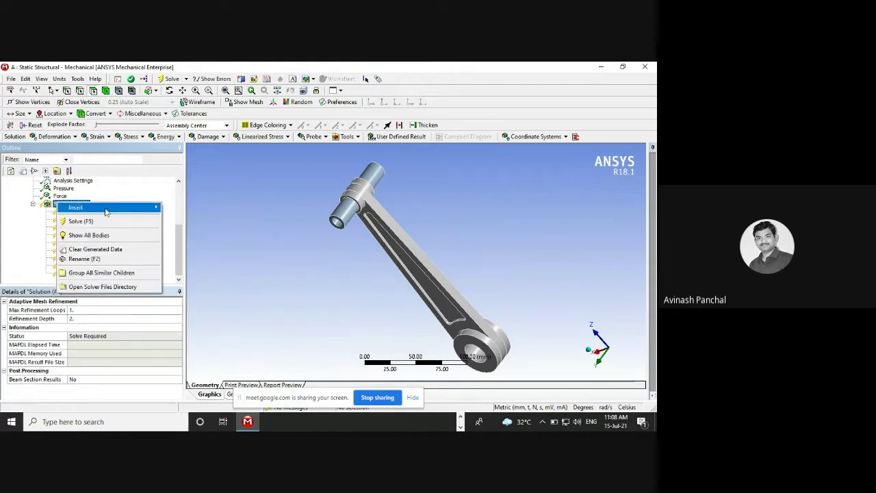
mouse_move(107, 208)
mouse_move(202, 238)
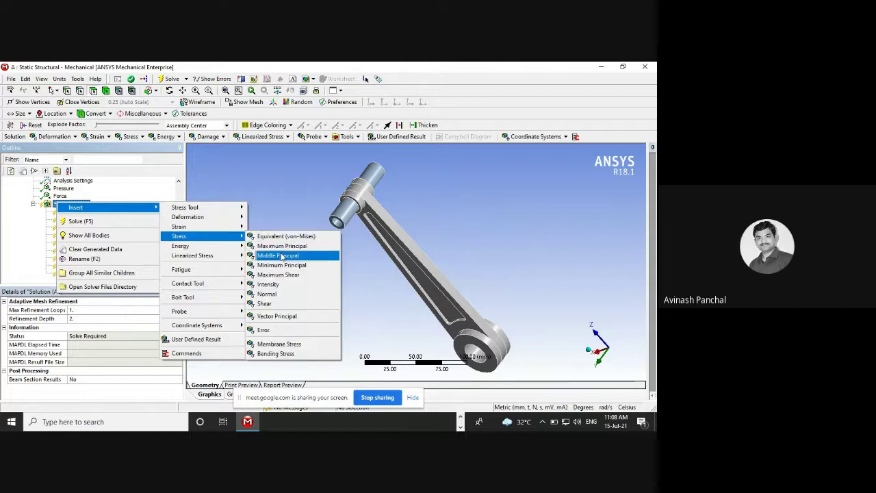
click(280, 282)
Insert stress Intensity and Shear stress results under the Solution
right_click(74, 197)
mouse_move(93, 203)
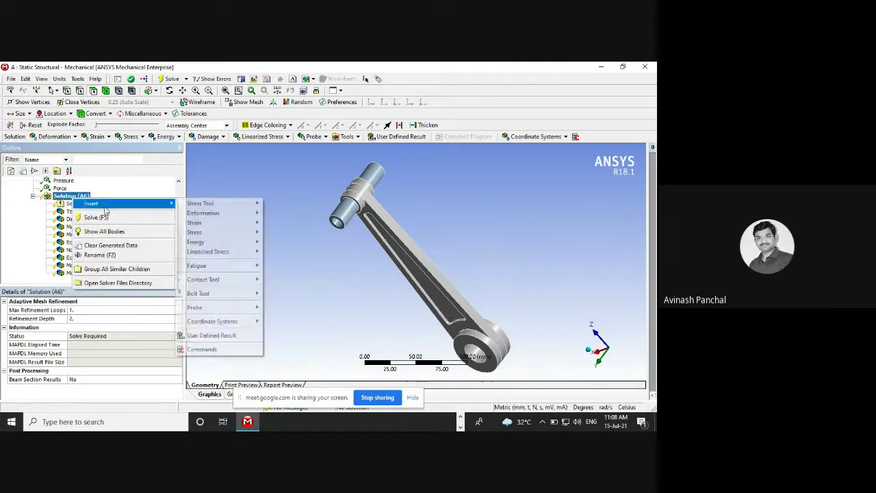
mouse_move(216, 234)
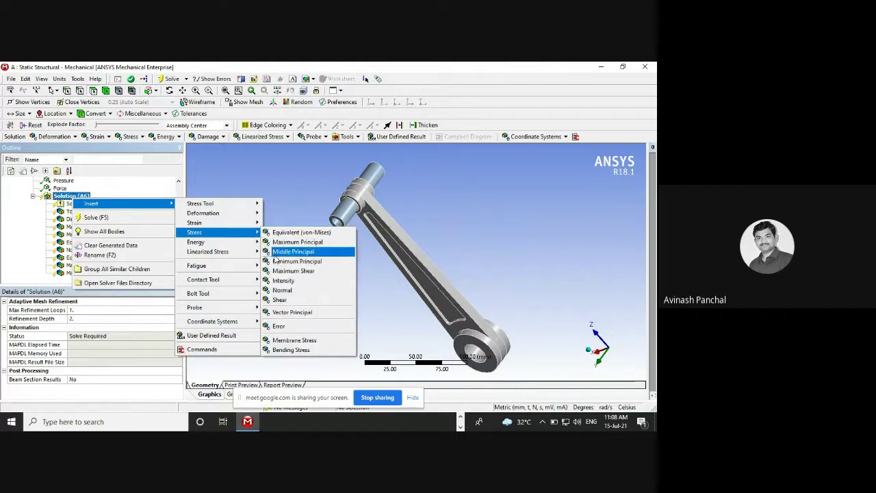
click(281, 280)
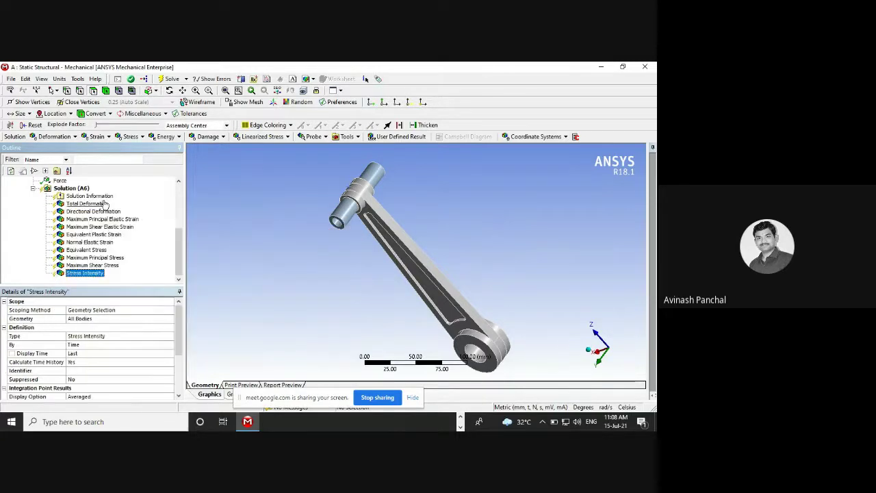
right_click(84, 192)
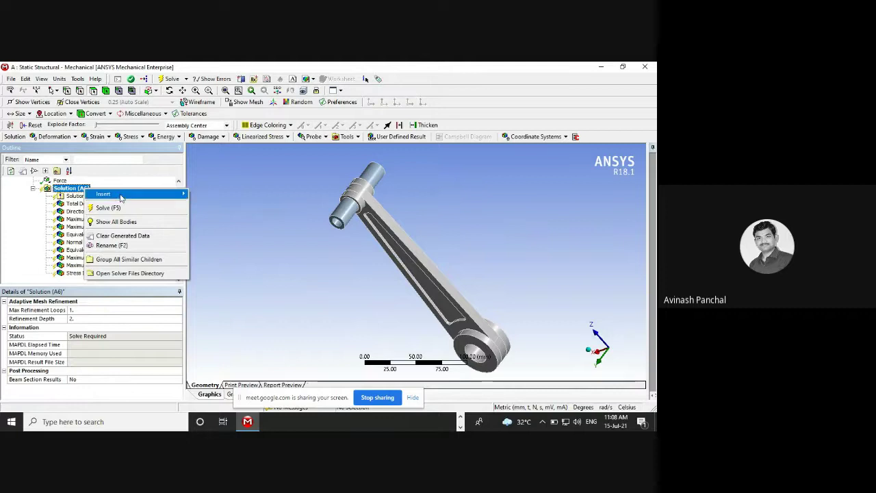
mouse_move(117, 194)
mouse_move(226, 223)
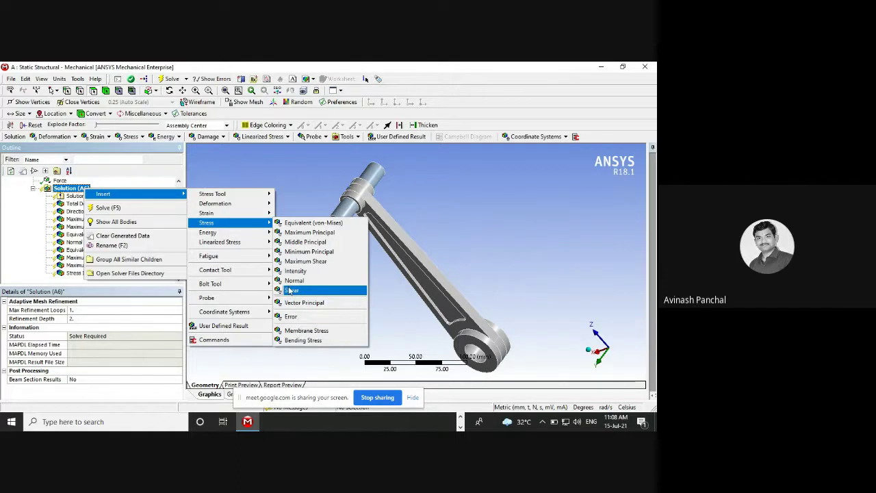
click(291, 290)
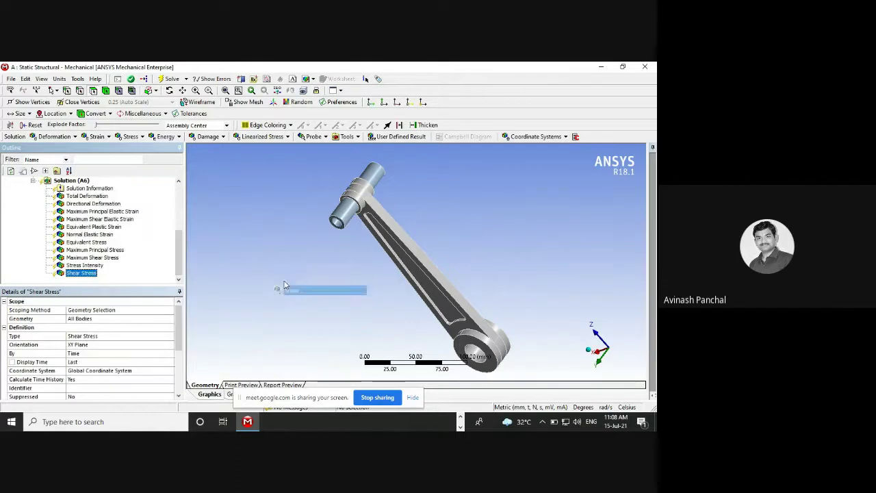
Insert a Linearized Maximum Principal stress result under the Solution and delete it again
right_click(63, 180)
mouse_move(222, 250)
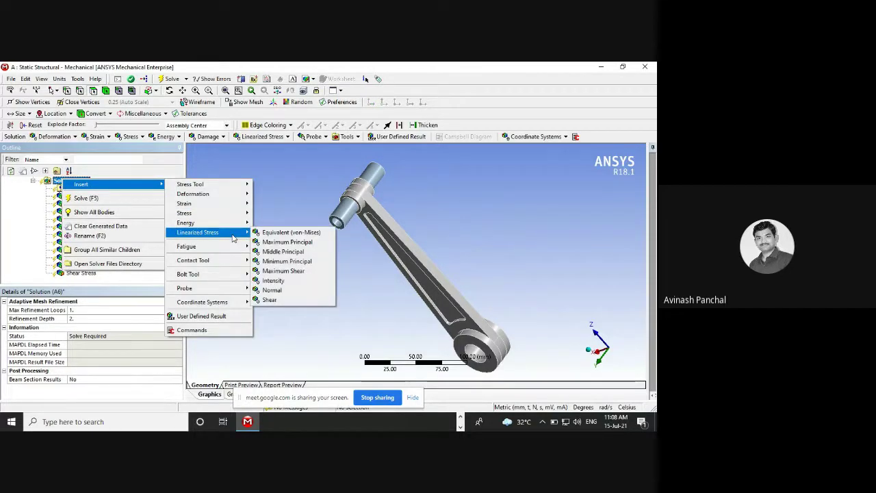
click(283, 243)
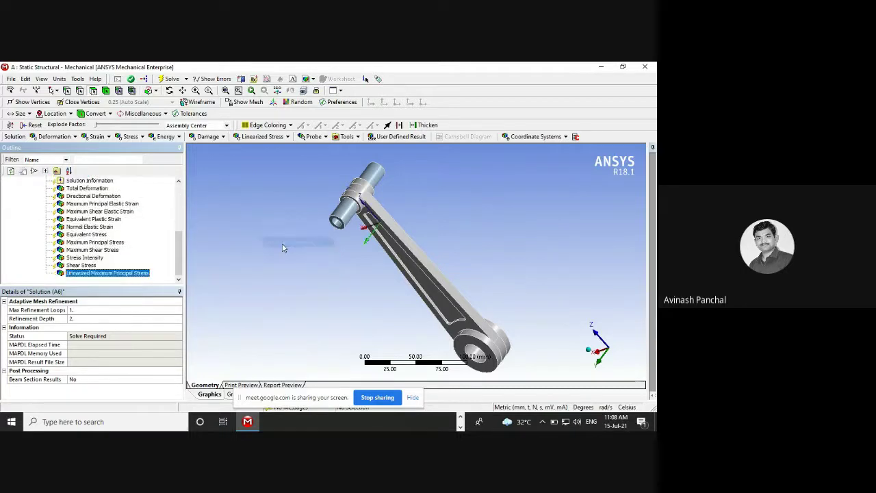
click(120, 273)
right_click(120, 274)
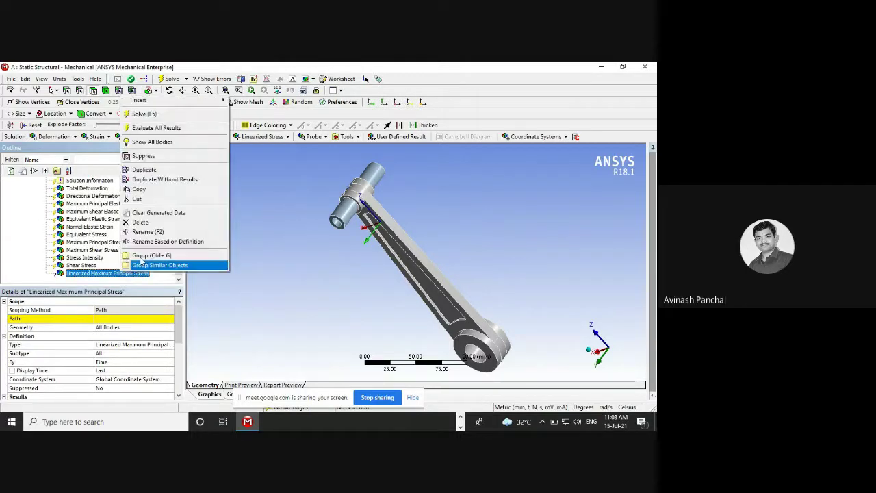
click(164, 222)
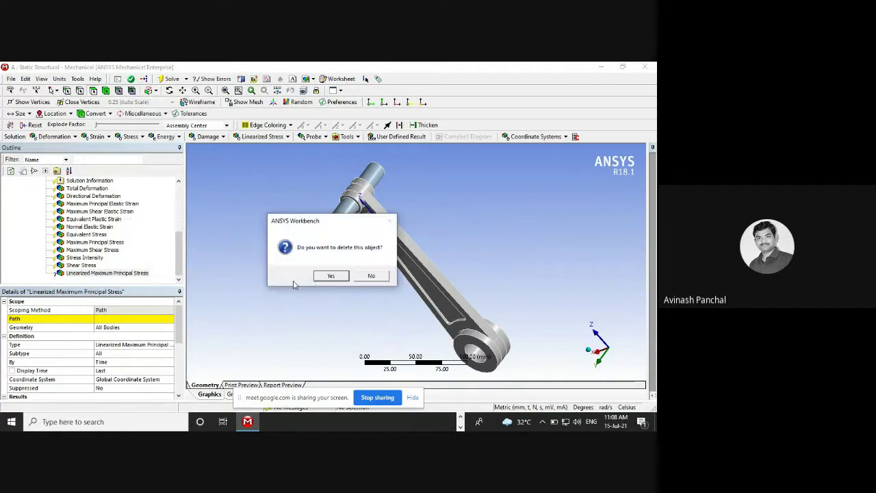
click(317, 281)
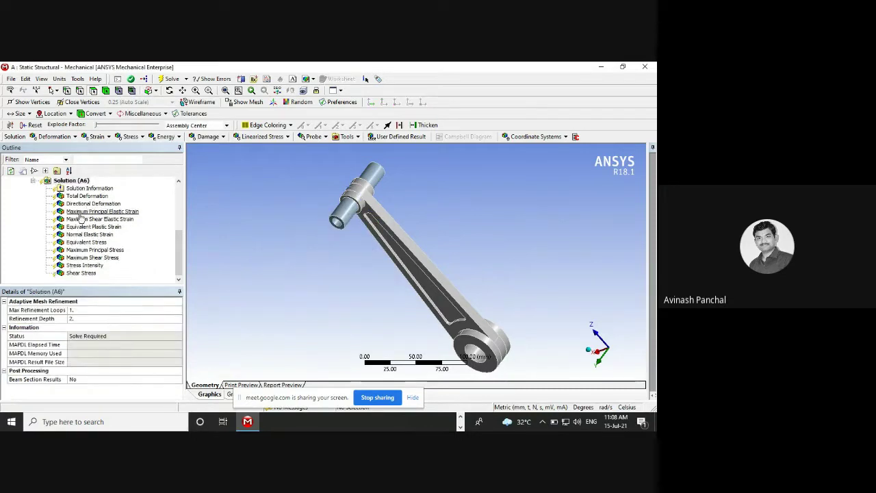
Insert a Strain Energy result and a Vector Principal stress result under the Solution
right_click(60, 184)
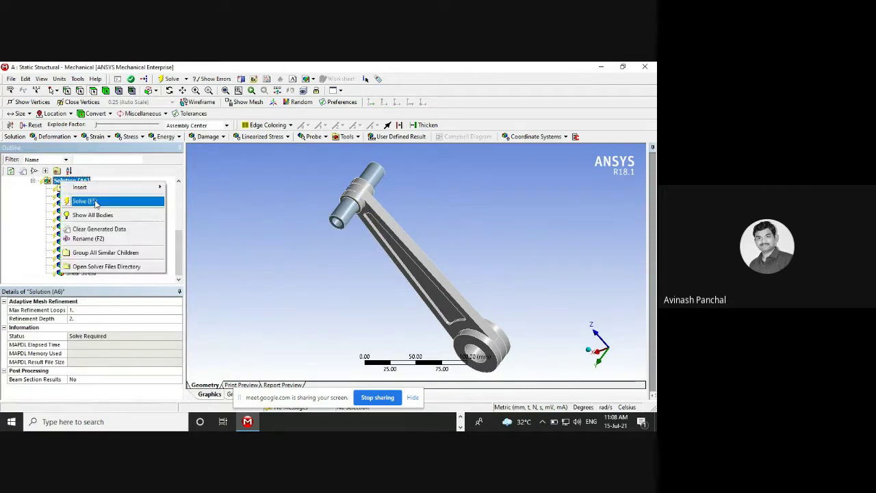
mouse_move(187, 229)
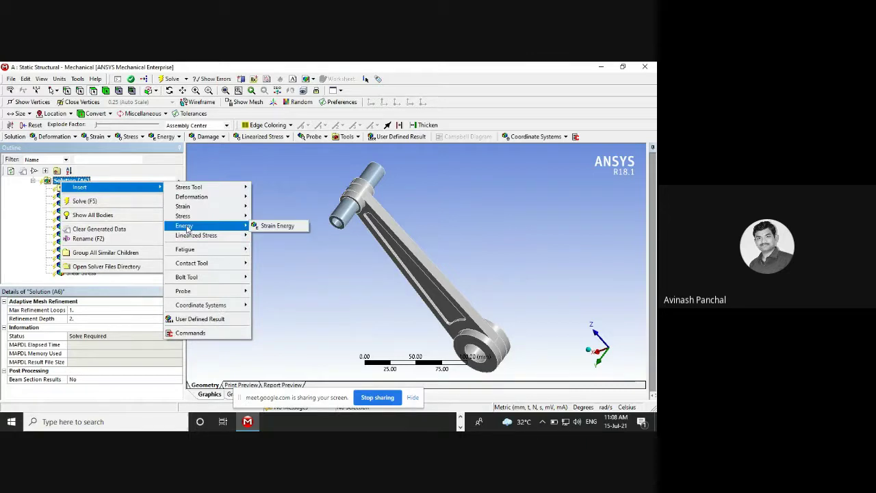
click(276, 226)
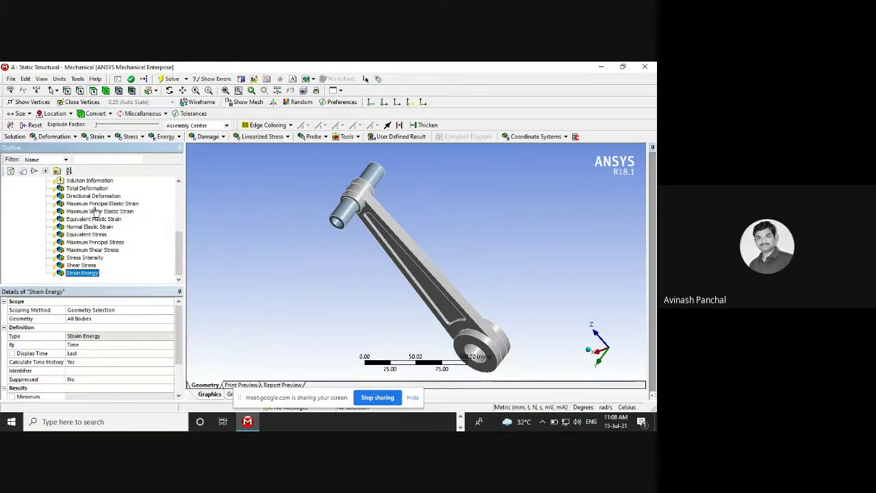
scroll(69, 200, up, 2)
right_click(72, 220)
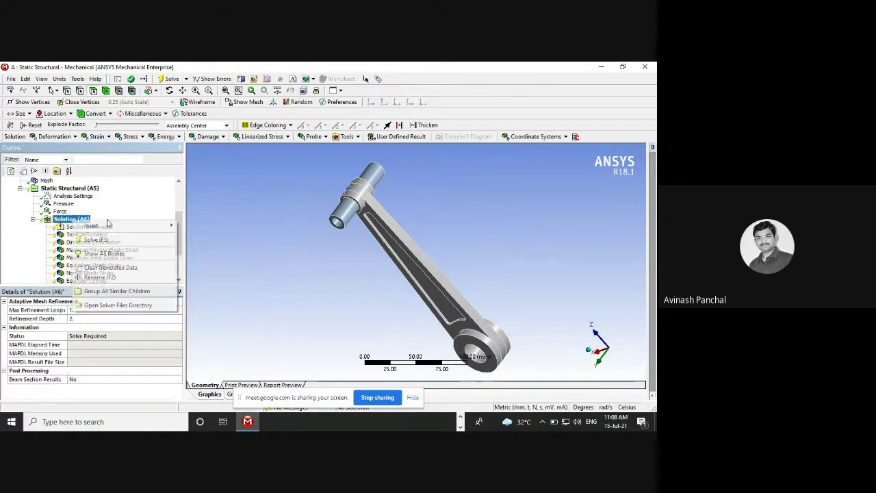
mouse_move(112, 226)
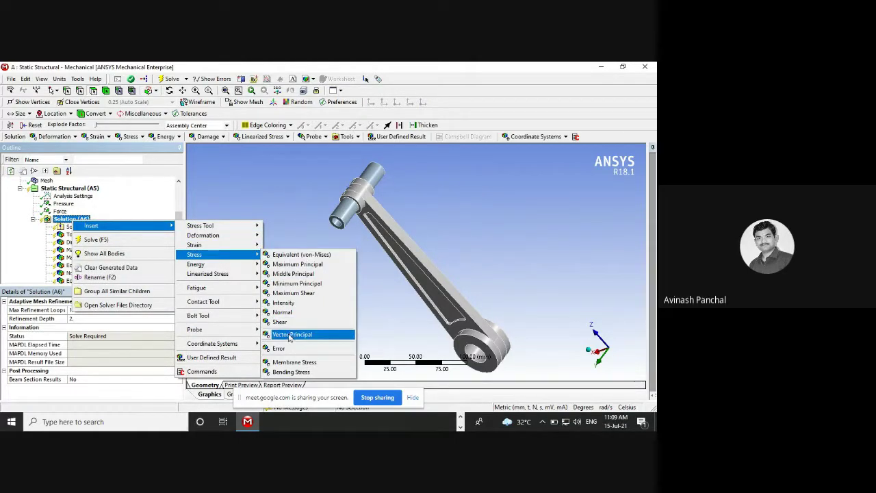
click(289, 334)
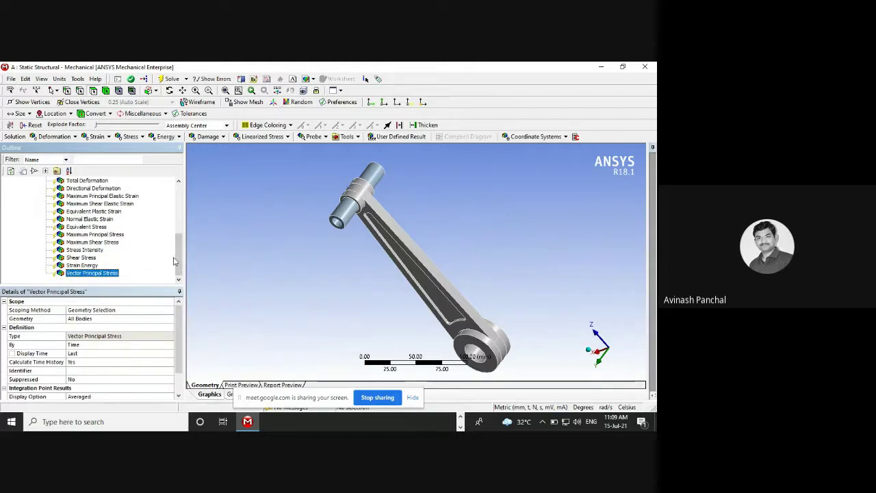
Insert a Fixed Support under Static Structural (A5)
scroll(174, 261, up, 5)
scroll(176, 264, down, 1)
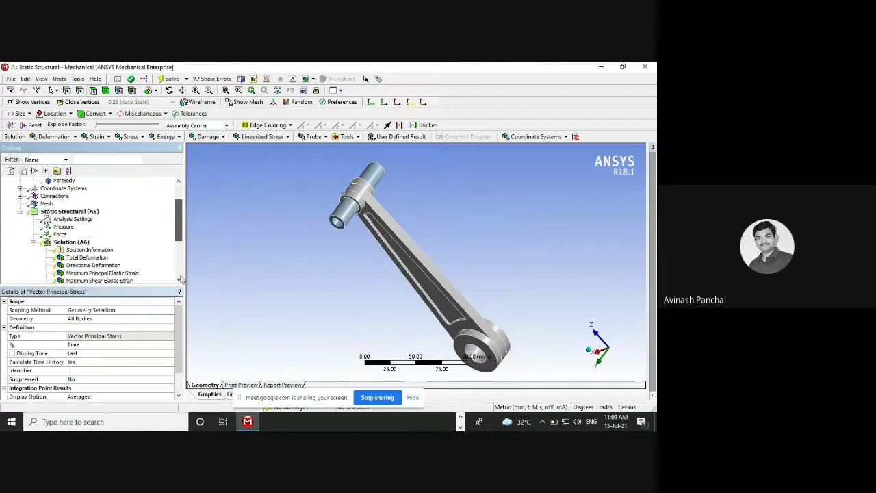
drag(180, 278, 178, 227)
click(69, 197)
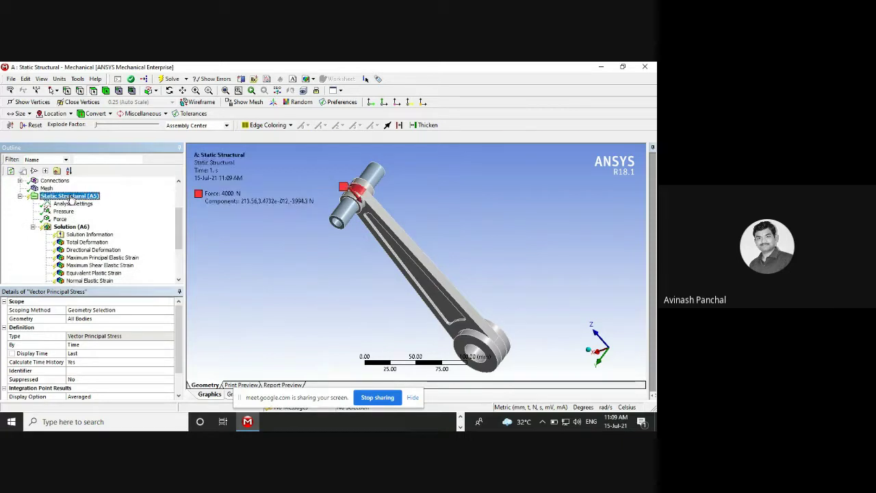
right_click(71, 198)
mouse_move(89, 202)
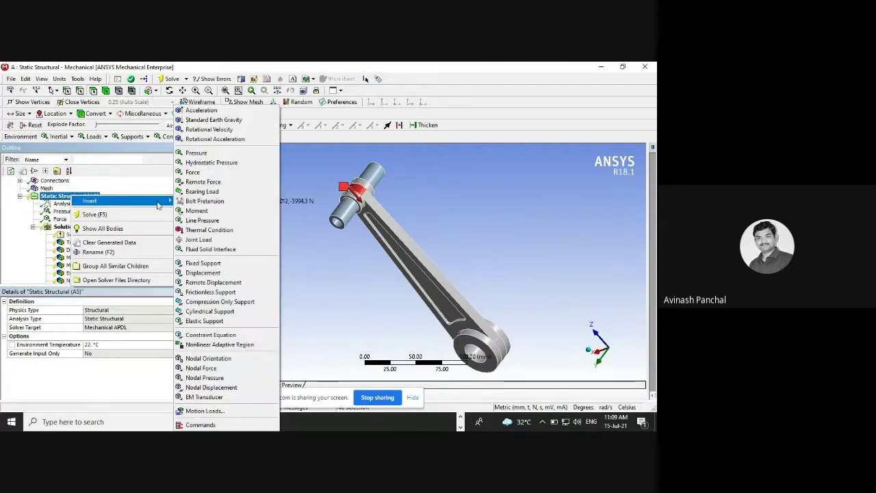
click(203, 265)
Try selecting the outer cylindrical faces of the connecting rod's large end for the fixed support
middle_drag(470, 296, 397, 287)
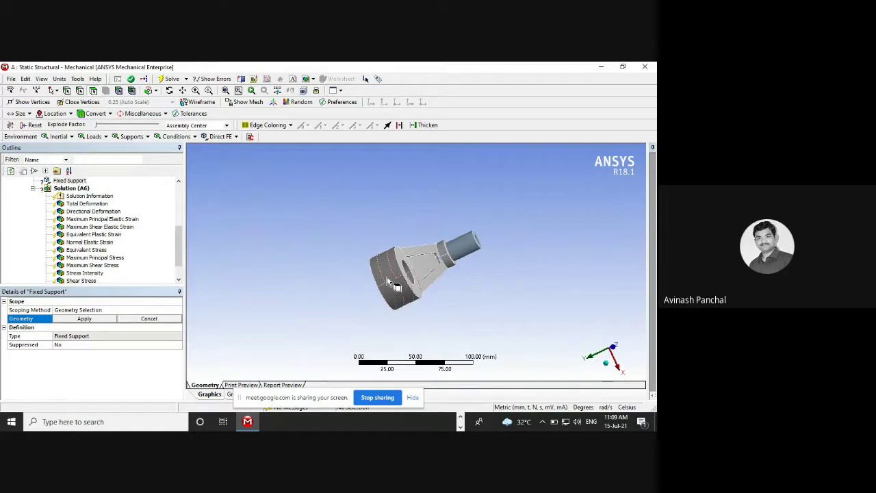
click(387, 281)
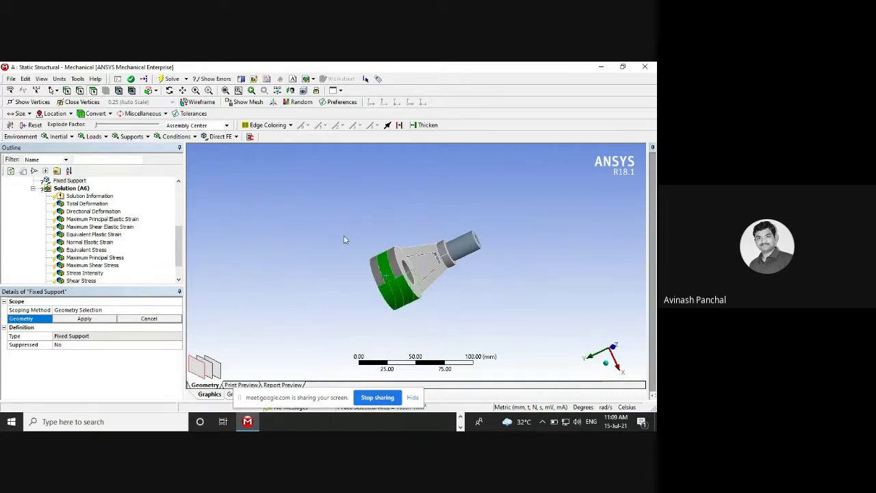
middle_drag(344, 239, 377, 226)
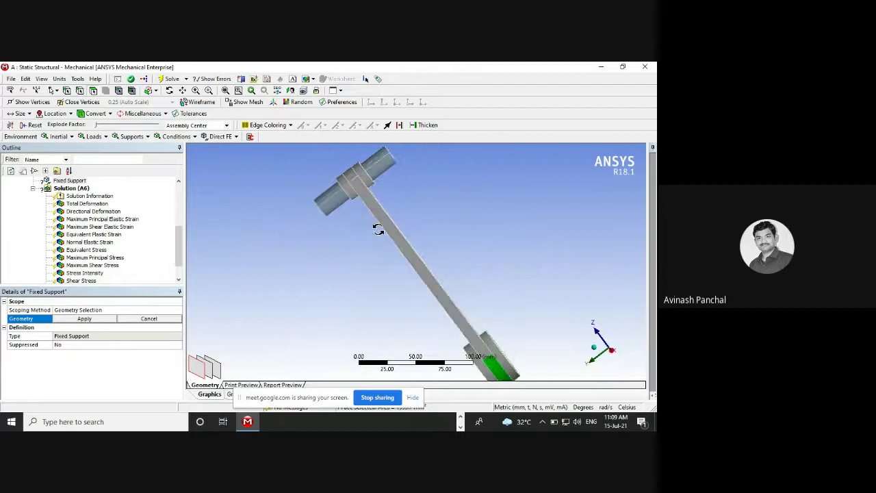
ctrl+click(498, 347)
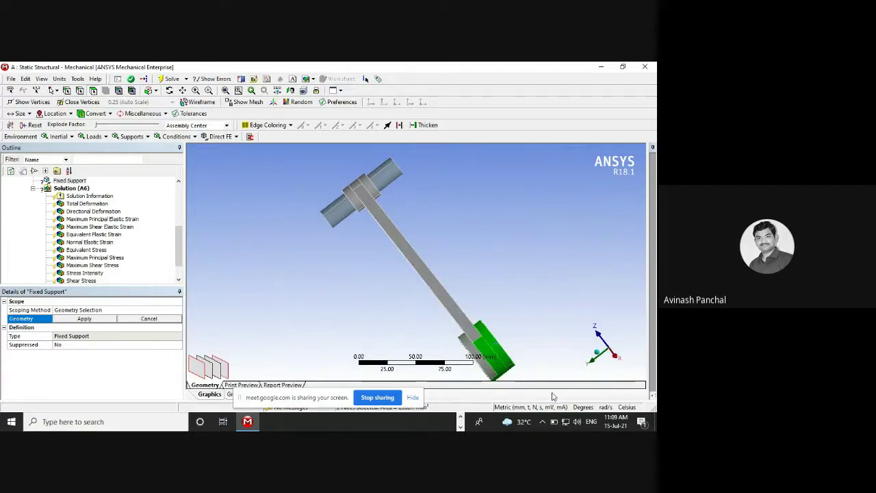
ctrl+click(502, 376)
Scope the fixed support to the two inner faces of the bore in the connecting rod's large end
middle_drag(477, 291, 230, 318)
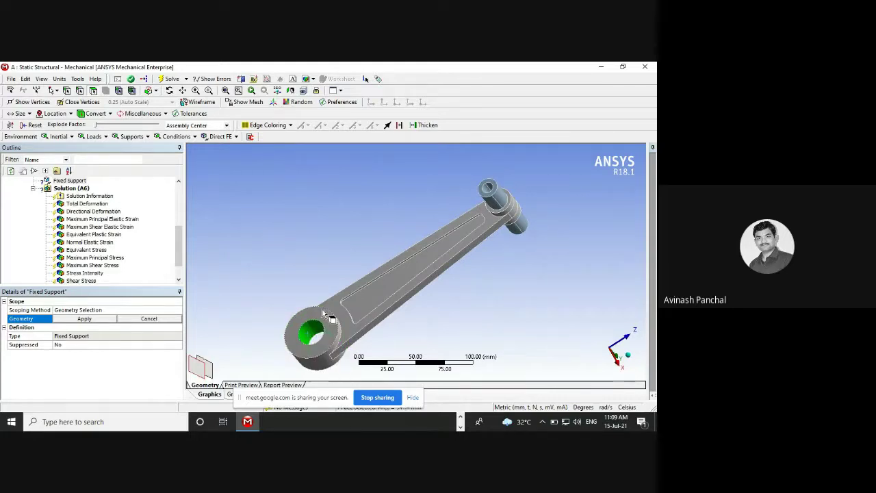
middle_drag(327, 357, 386, 334)
ctrl+click(339, 355)
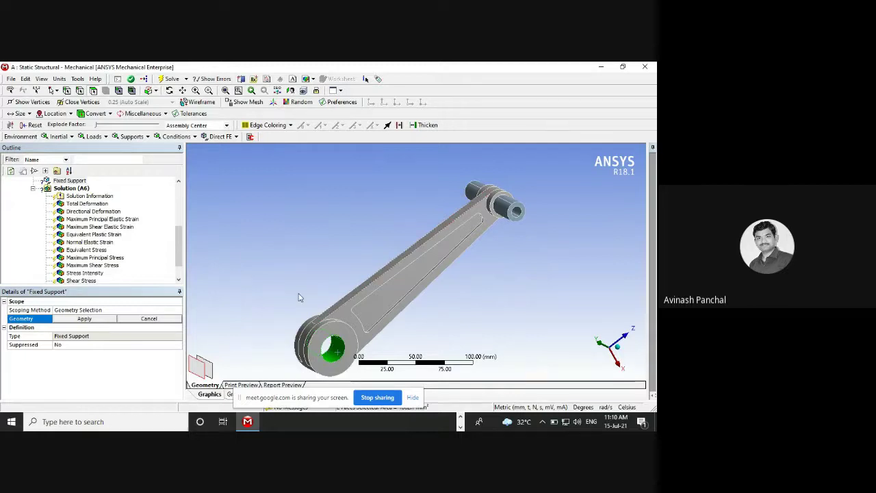
click(85, 319)
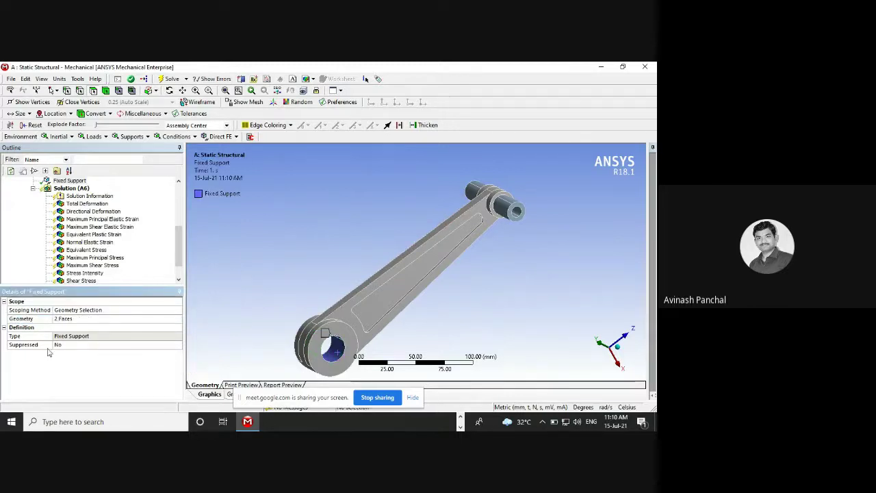
Solve the static structural analysis with all inserted results
scroll(89, 218, up, 1)
right_click(71, 211)
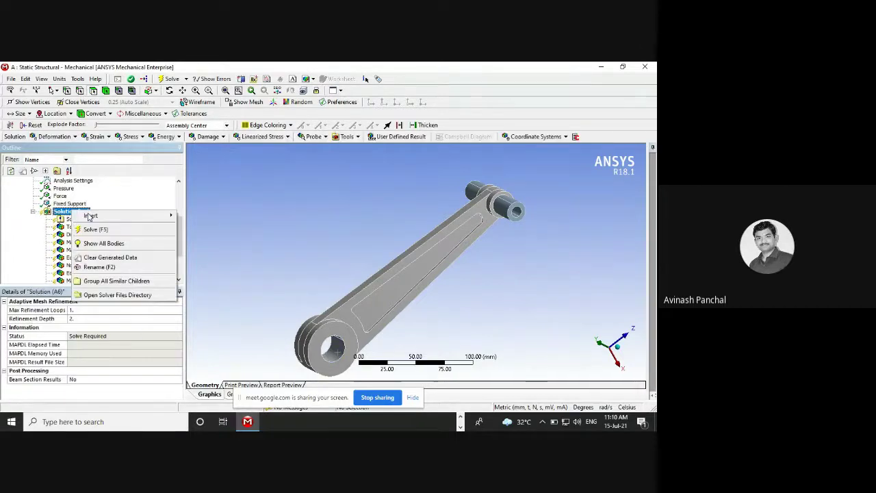
key(Escape)
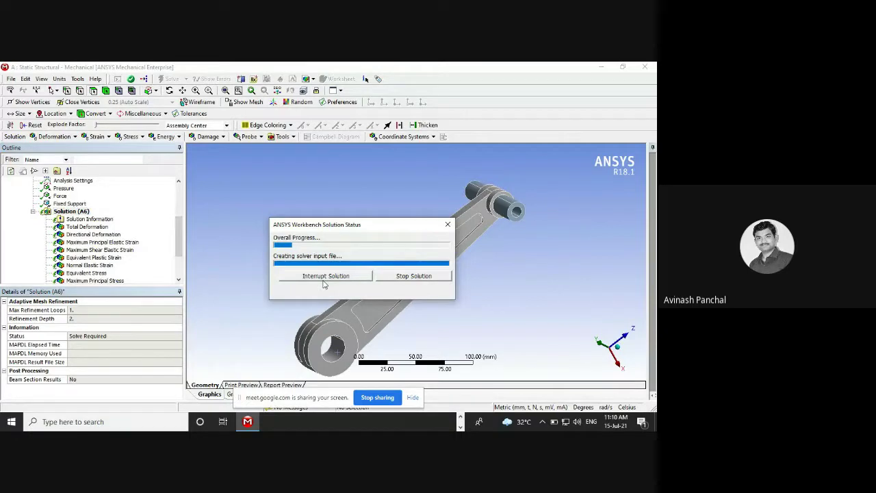
Show all bodies of the geometry so the hidden piston is displayed again
scroll(62, 218, up, 4)
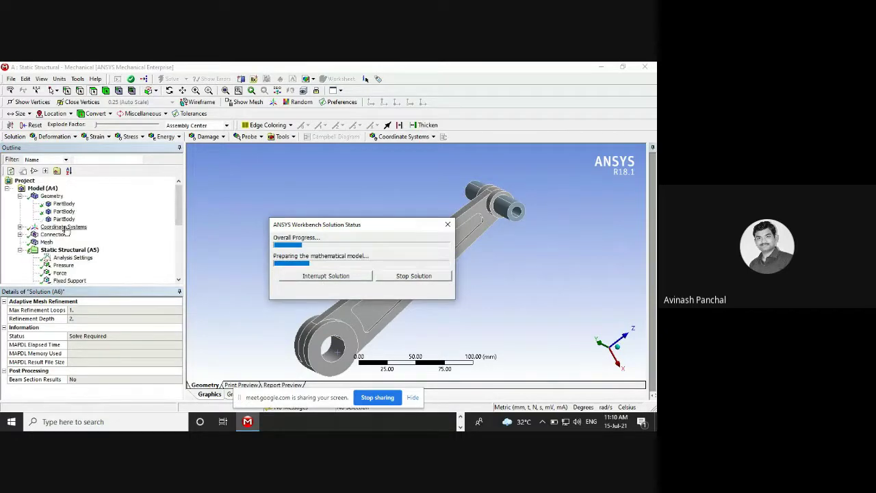
click(64, 218)
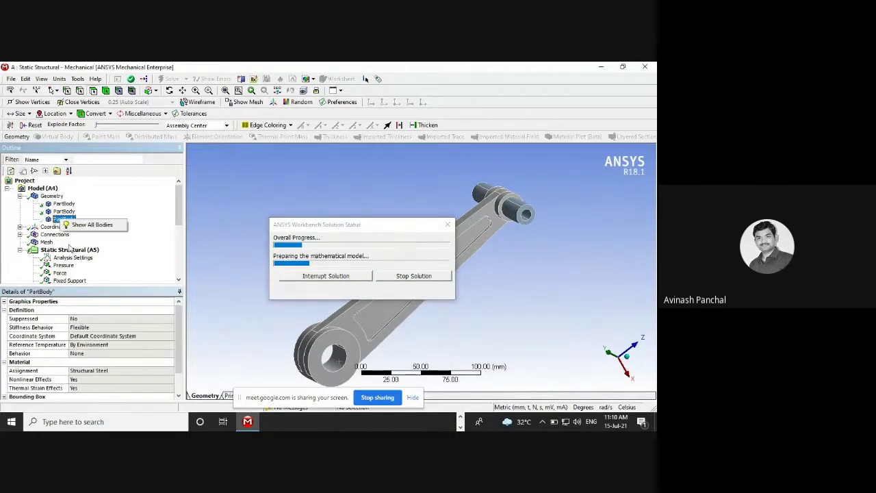
click(88, 225)
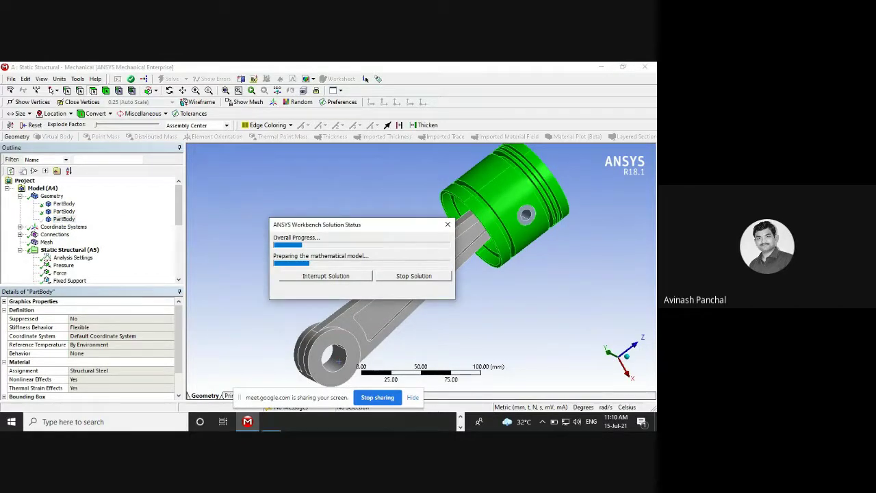
click(461, 419)
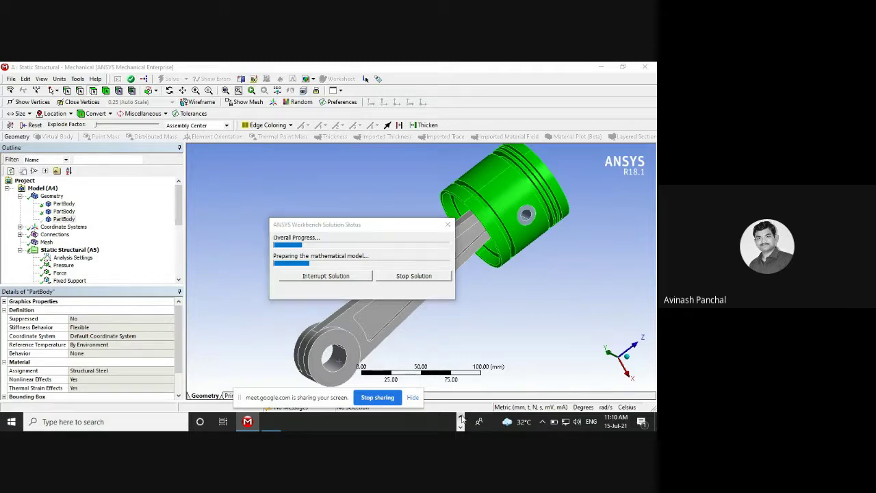
mouse_move(409, 423)
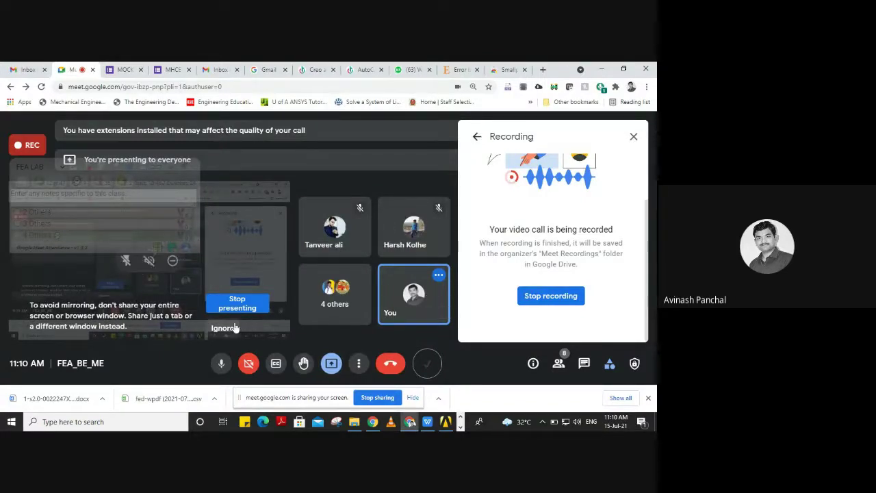
click(446, 422)
click(461, 426)
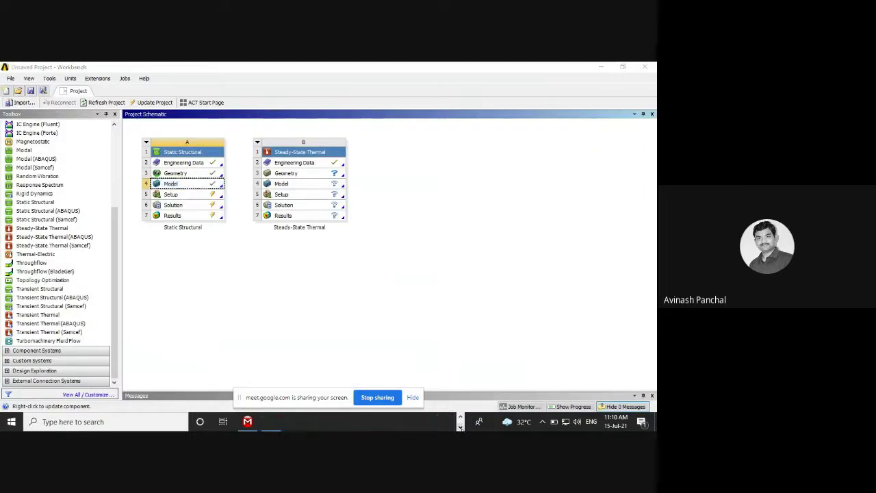
click(248, 422)
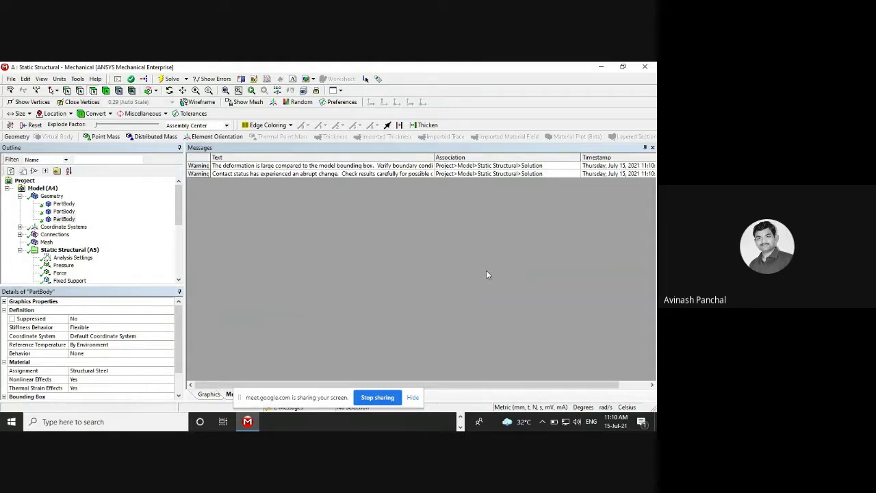
Close the solver messages and display the Total Deformation result from the piston crown side, with its animation playing
click(653, 148)
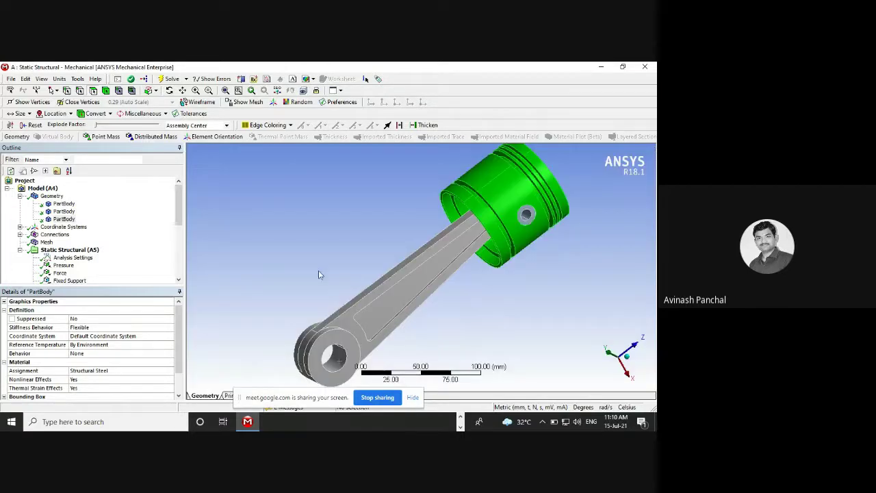
scroll(75, 246, down, 5)
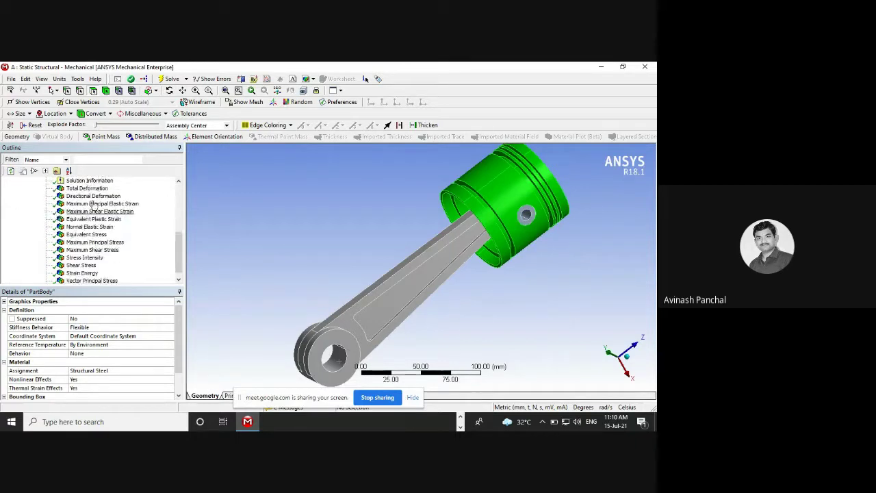
click(87, 188)
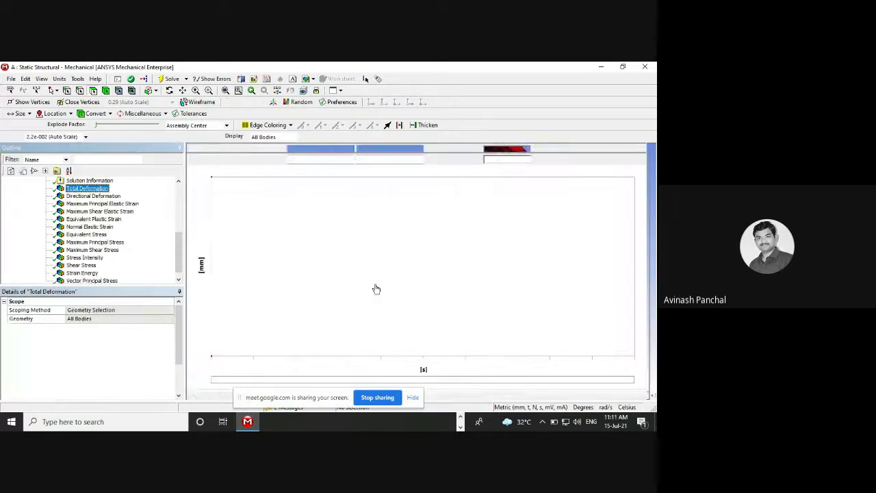
click(211, 395)
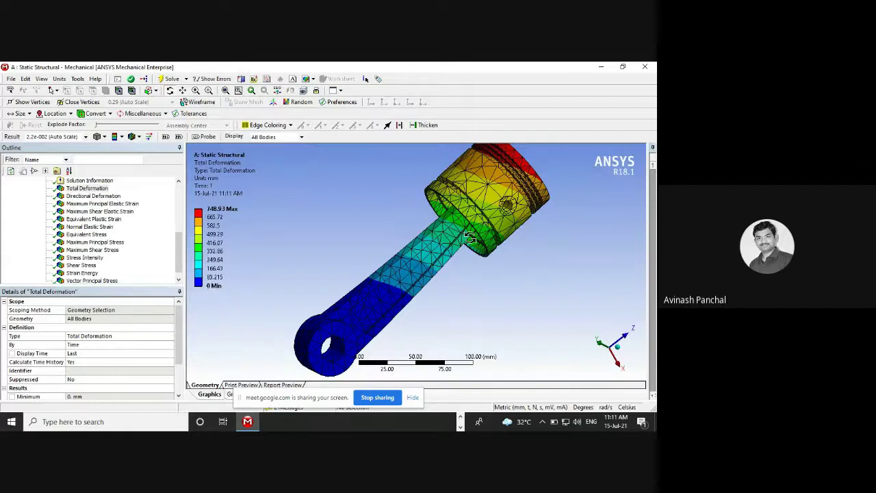
drag(470, 236, 220, 223)
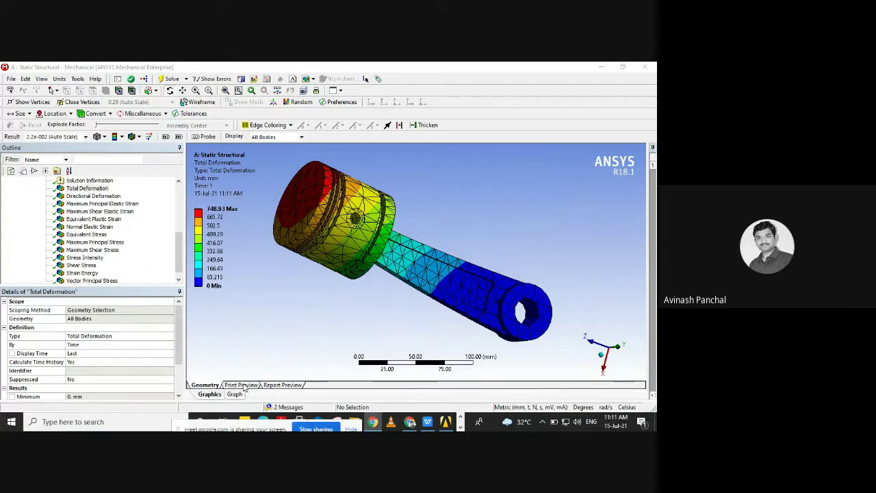
click(236, 395)
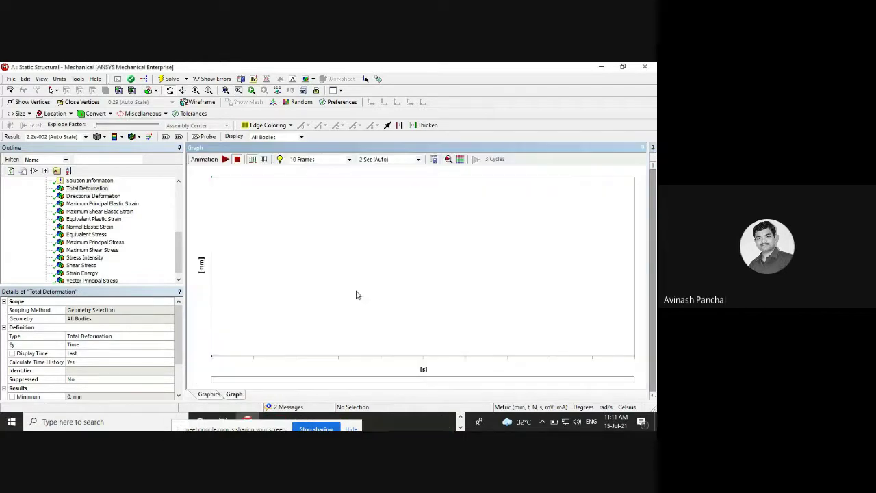
click(225, 159)
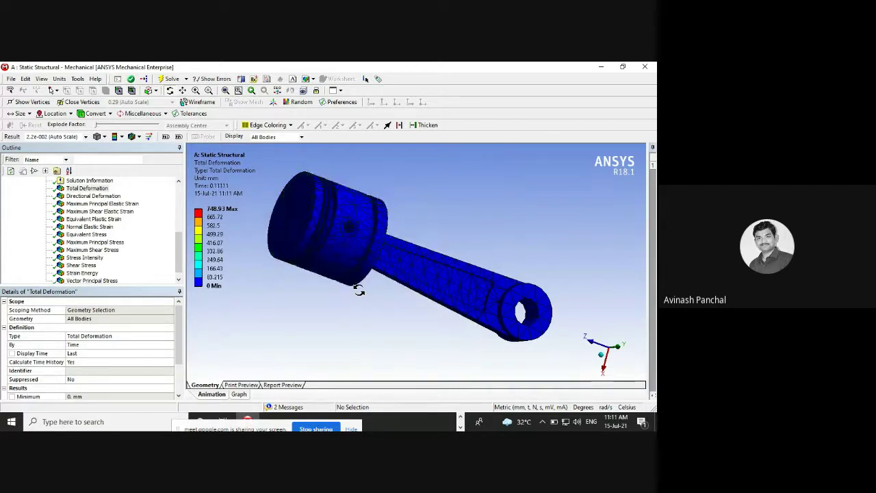
Display the Directional Deformation result and play its animation
click(99, 197)
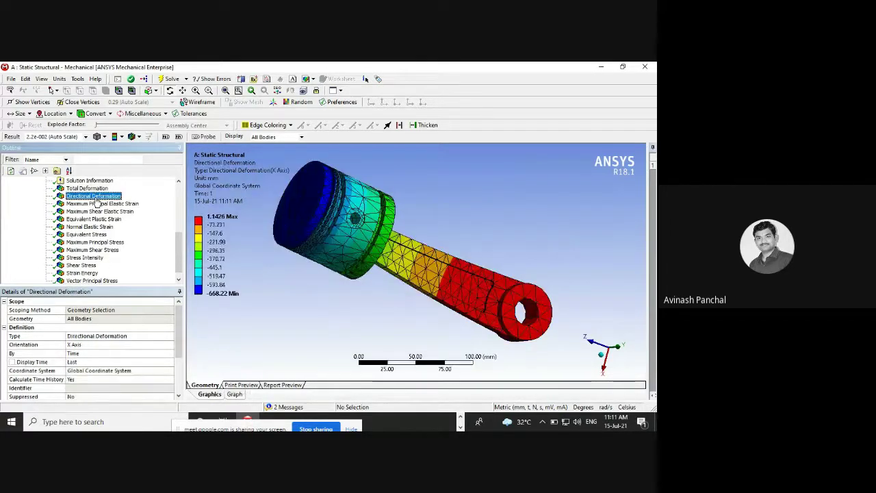
click(234, 395)
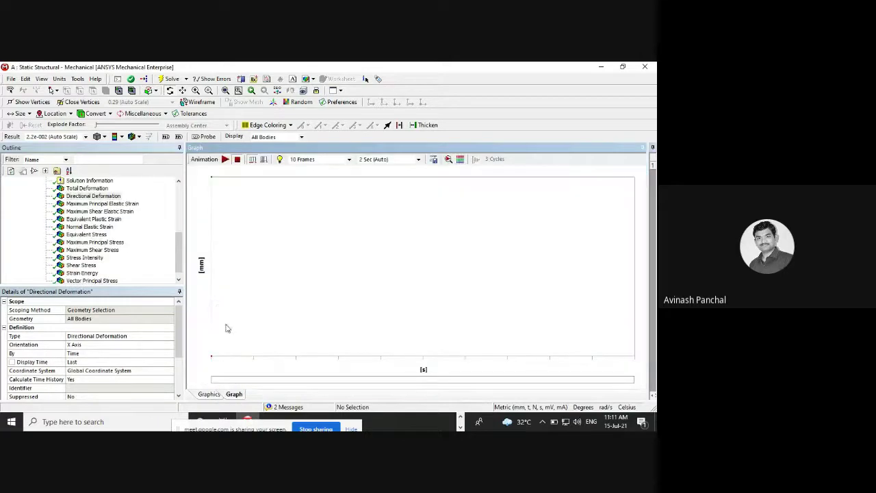
click(225, 159)
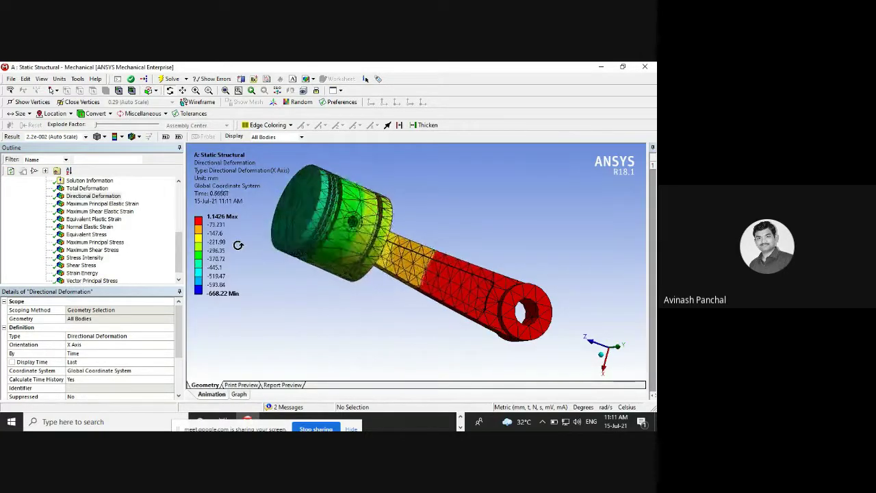
Review the Maximum Principal Elastic, Maximum Shear Elastic, Equivalent Plastic and Normal Elastic Strain results one after another
click(102, 203)
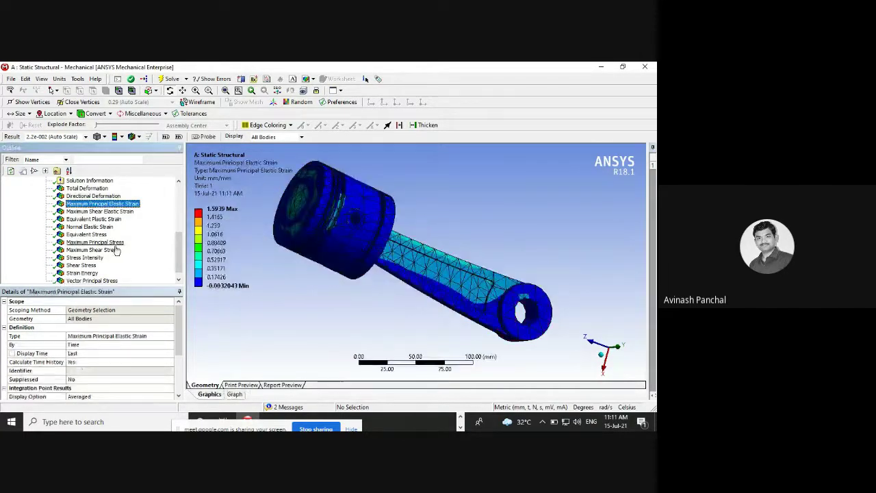
click(101, 212)
click(94, 219)
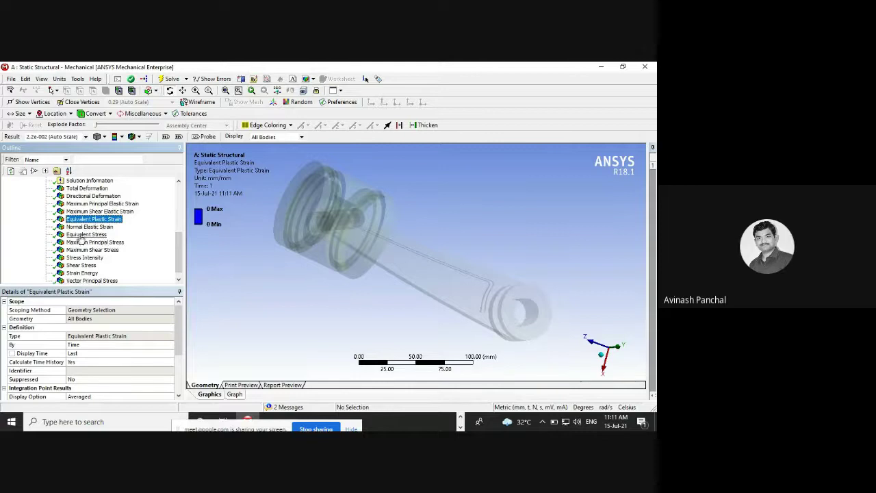
click(91, 227)
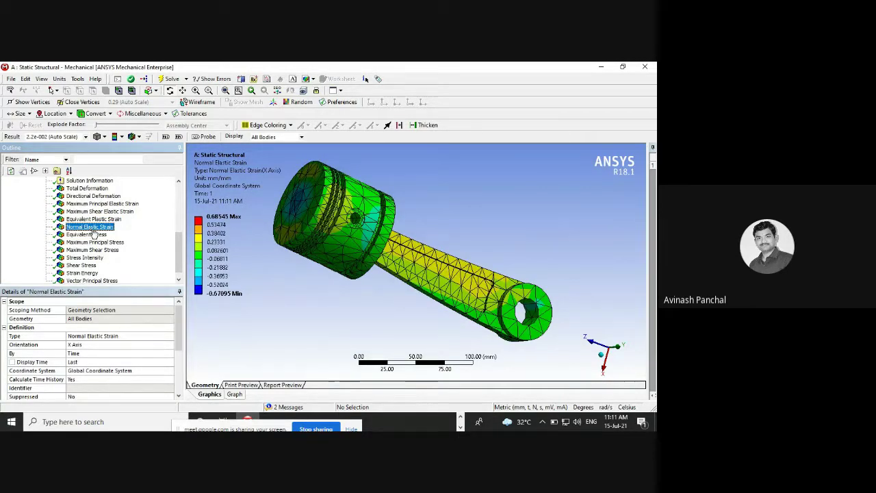
Review the Equivalent, Maximum Principal, Maximum Shear, Stress Intensity and Shear Stress results, plus Strain Energy
click(85, 235)
click(85, 242)
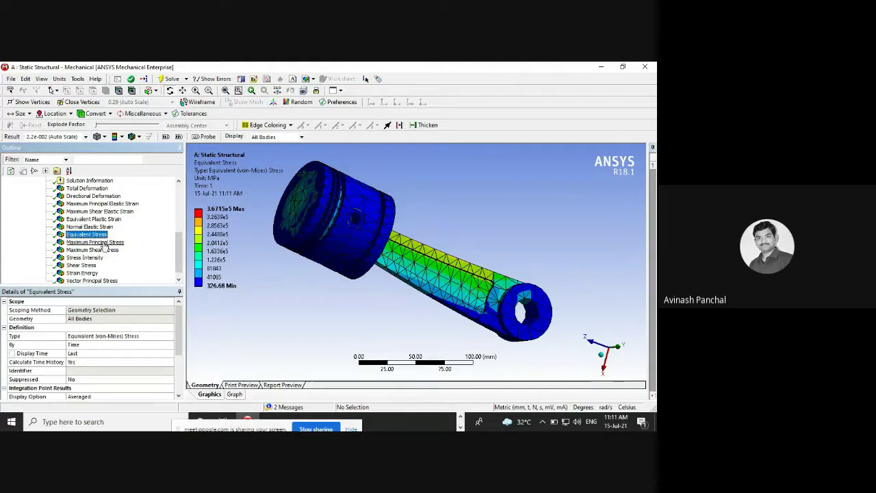
click(95, 250)
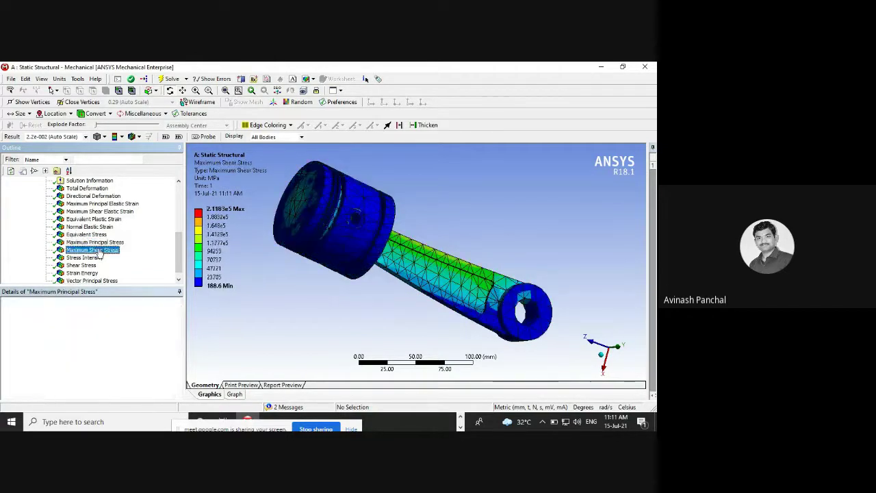
click(97, 258)
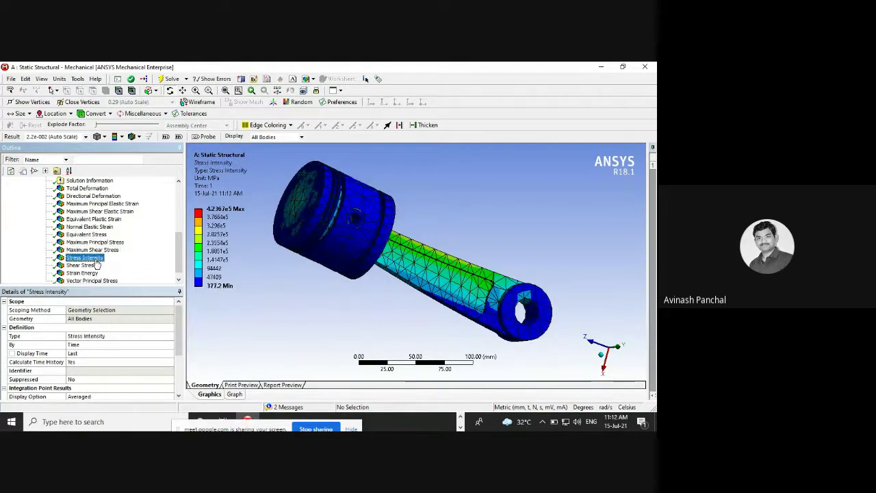
click(89, 267)
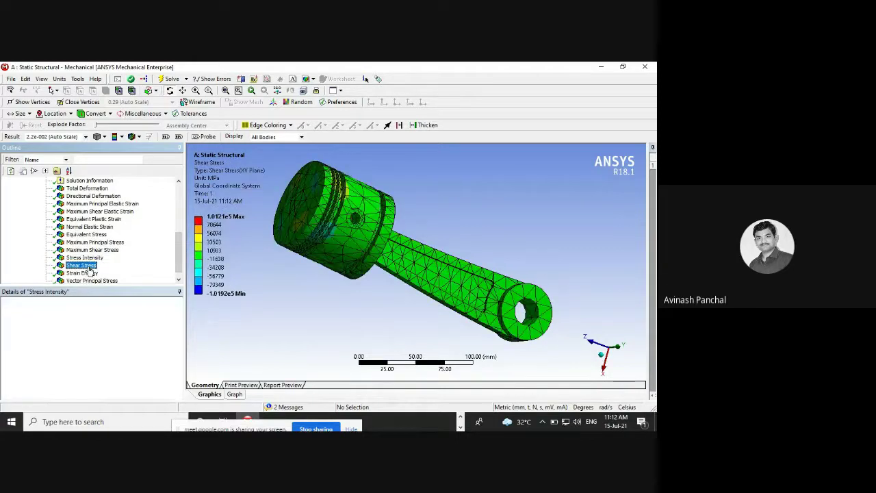
click(84, 273)
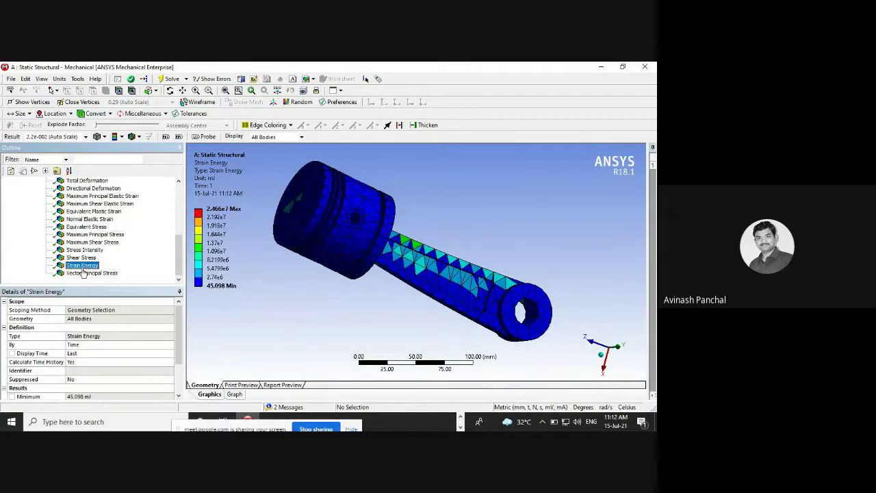
Display the Vector Principal Stress result and play its animation
click(81, 273)
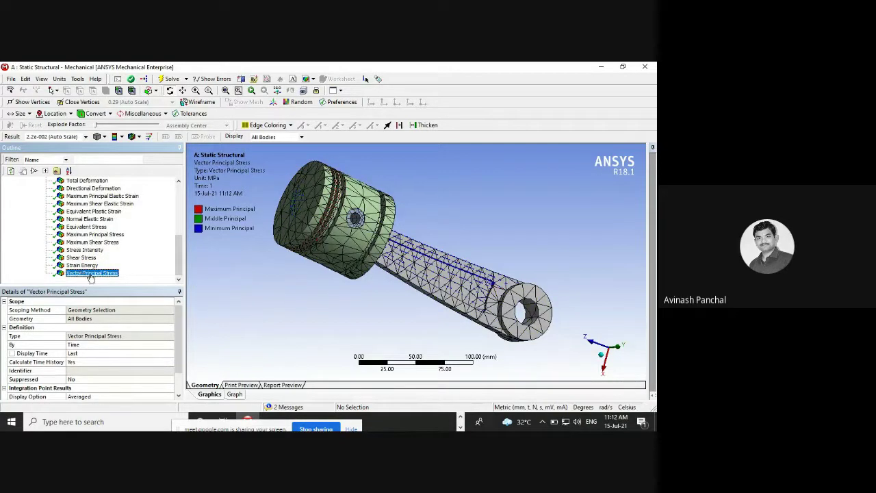
click(235, 395)
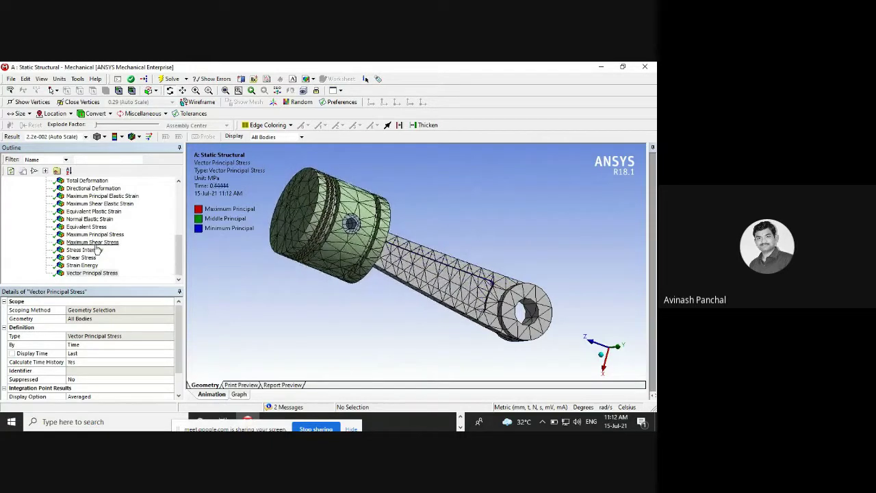
mouse_move(177, 253)
mouse_down()
mouse_move(178, 199)
mouse_move(182, 247)
mouse_up()
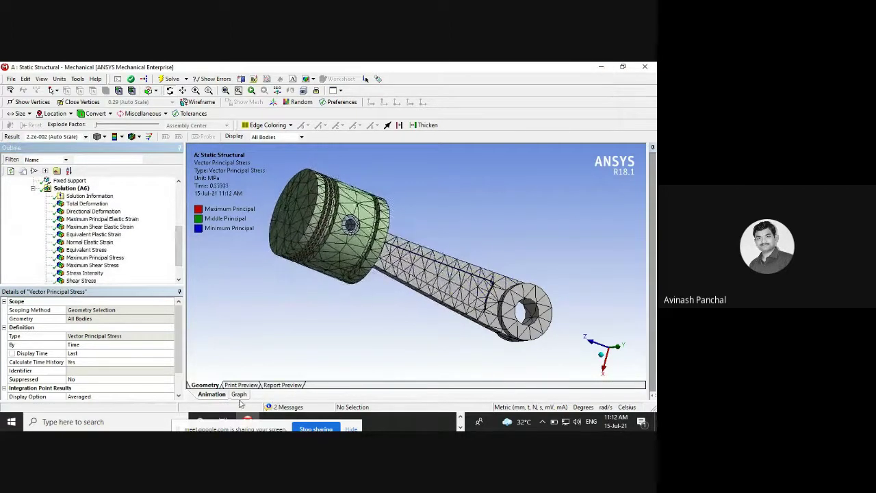
Switch to Workbench, link the Static Structural Geometry to the Steady-State Thermal Geometry, and open the thermal system's Model
click(601, 67)
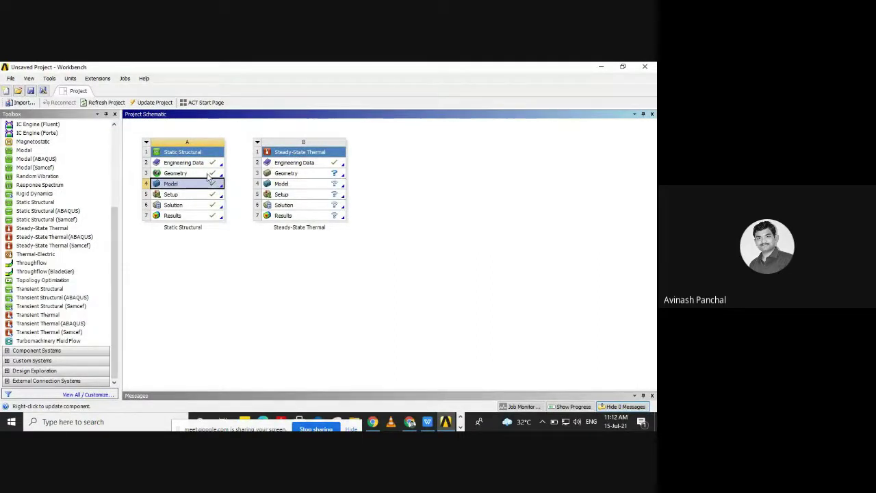
drag(210, 174, 268, 173)
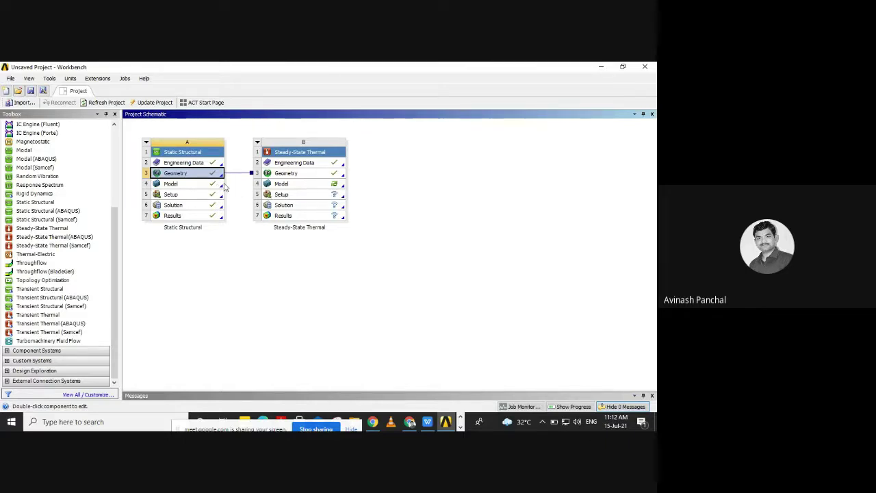
double_click(297, 187)
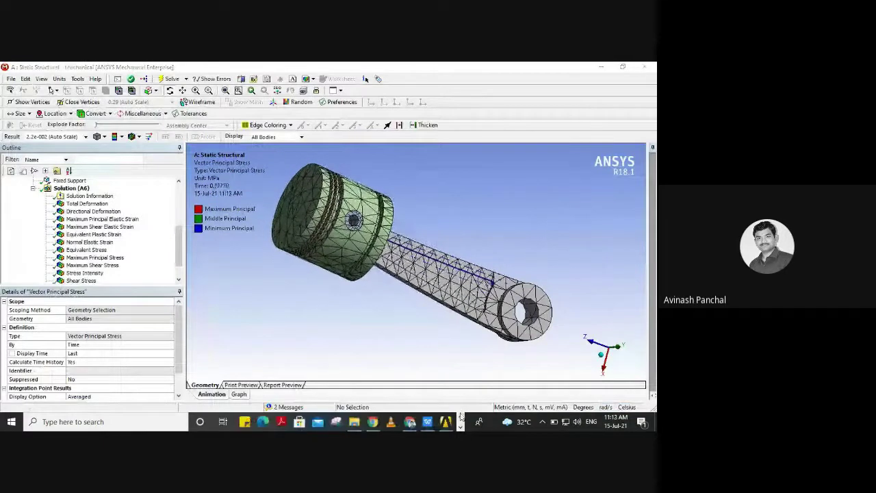
Replay the Vector Principal Stress animation in the Static Structural Mechanical window and return to the Workbench project schematic
click(446, 424)
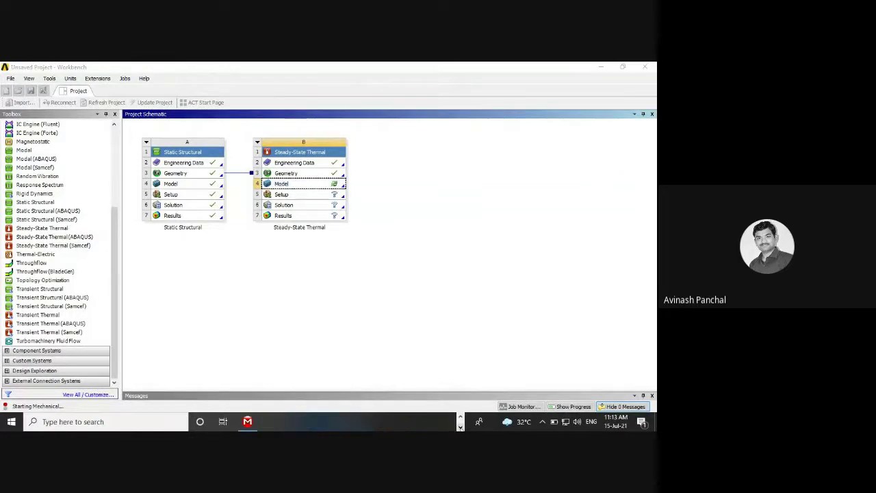
click(248, 422)
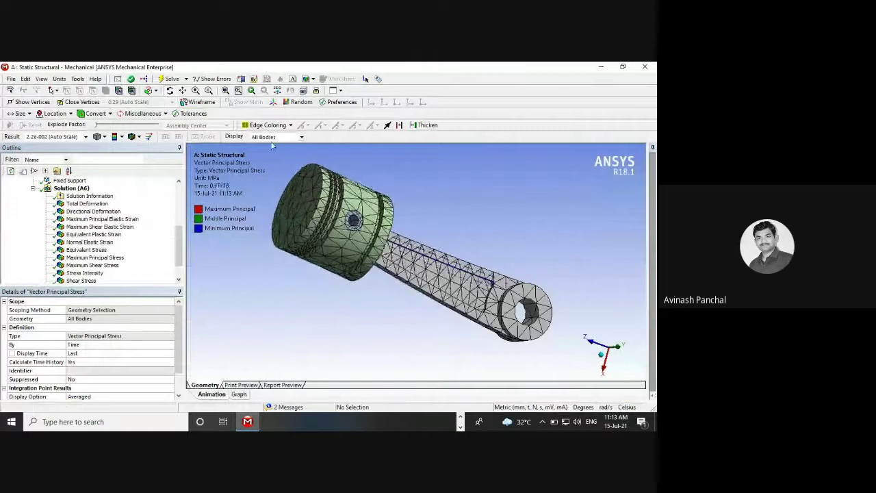
click(239, 395)
click(226, 160)
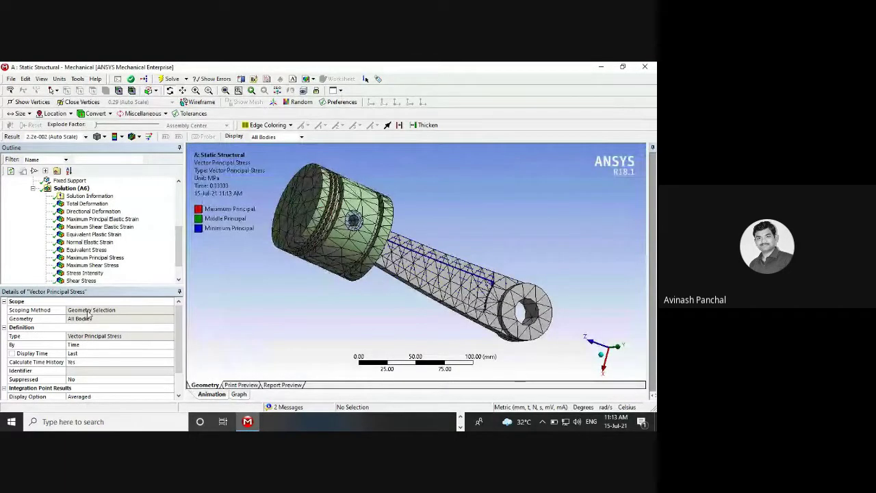
click(446, 421)
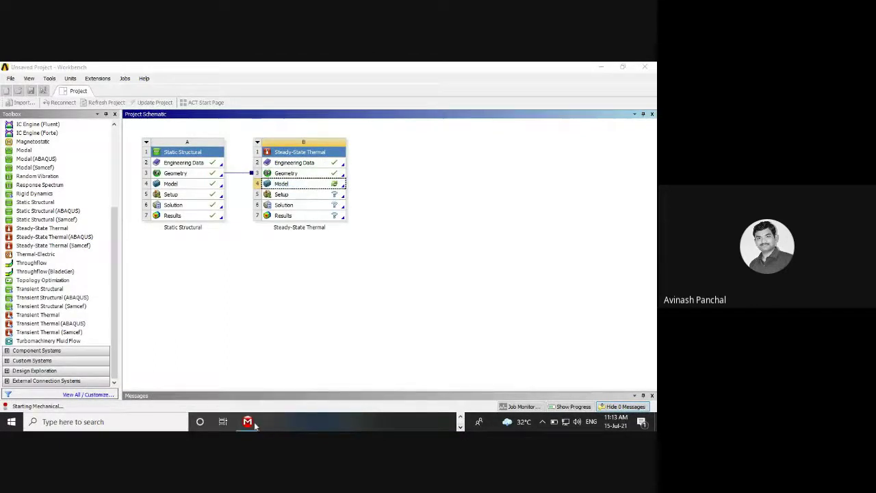
View the meshed piston and rod from another angle in the Static Structural Mechanical window, and switch to the Steady-State Thermal Mechanical window
click(249, 422)
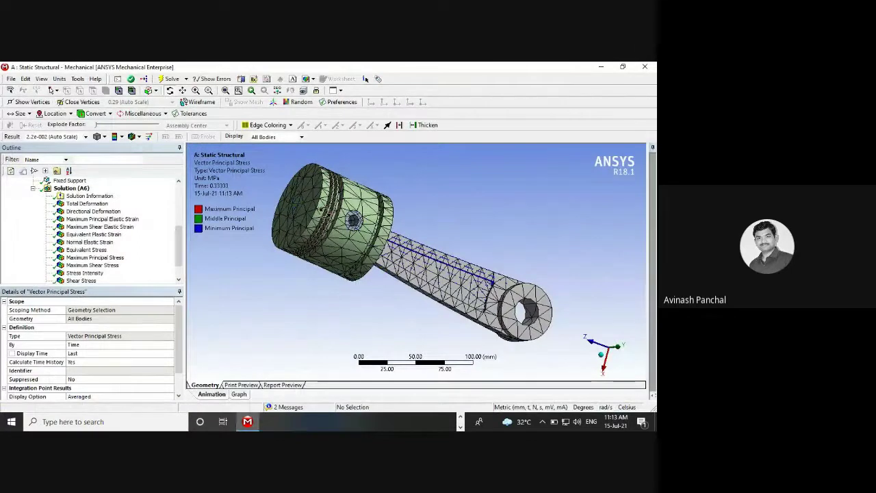
drag(317, 290, 389, 231)
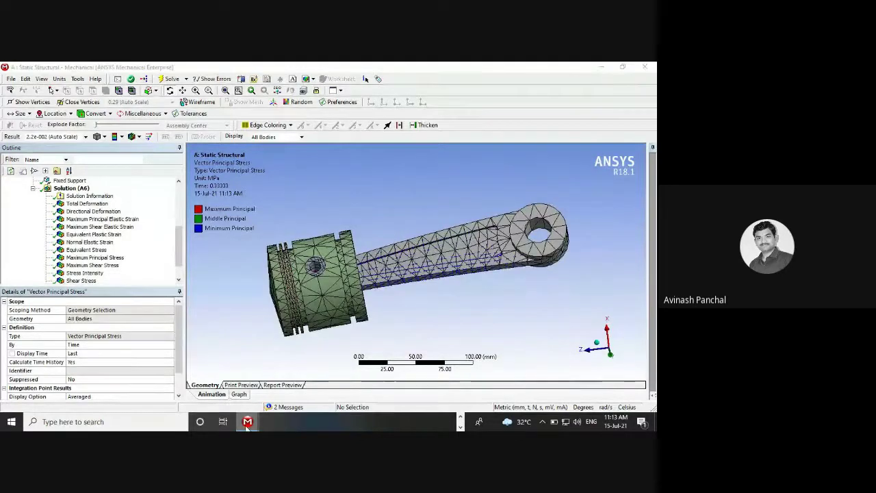
mouse_move(248, 422)
click(319, 376)
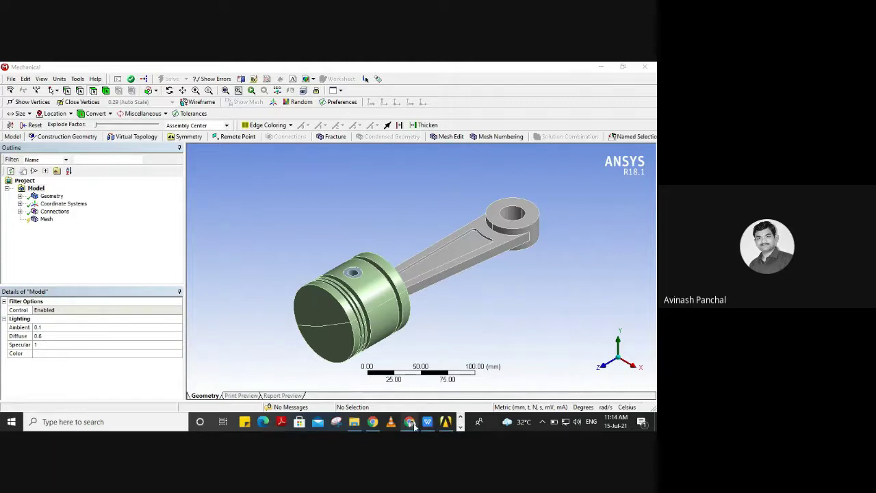
click(410, 421)
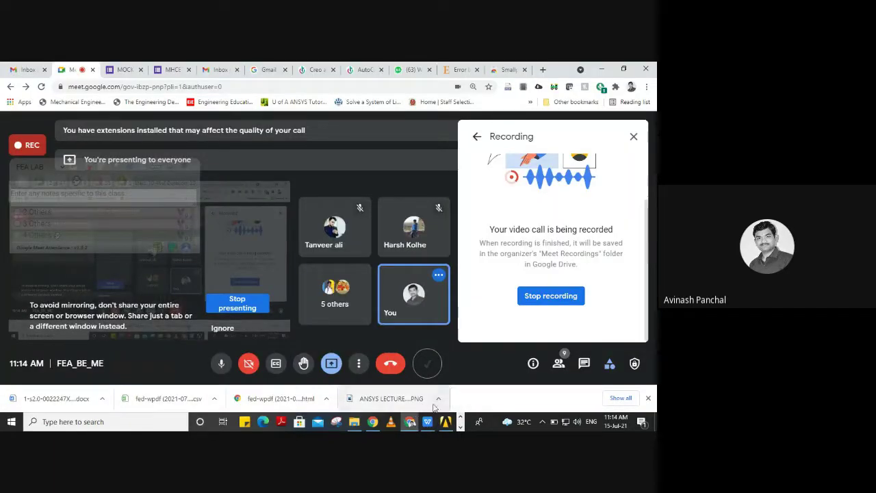
click(460, 427)
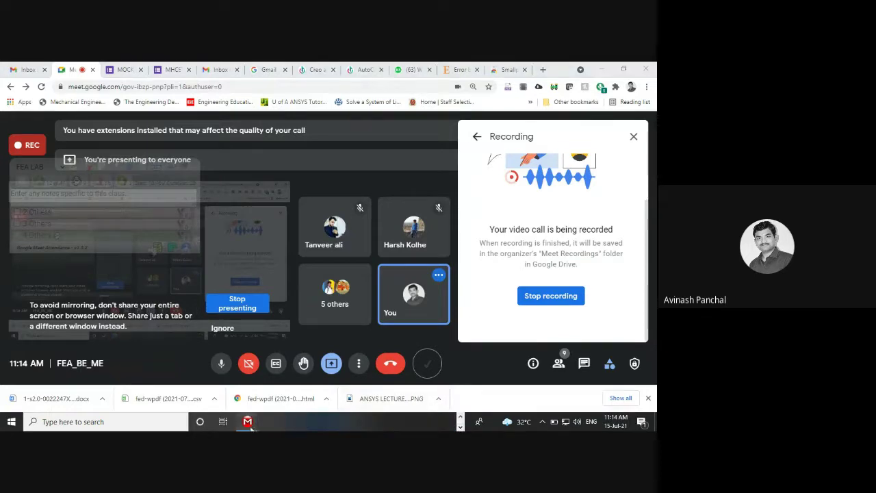
click(248, 421)
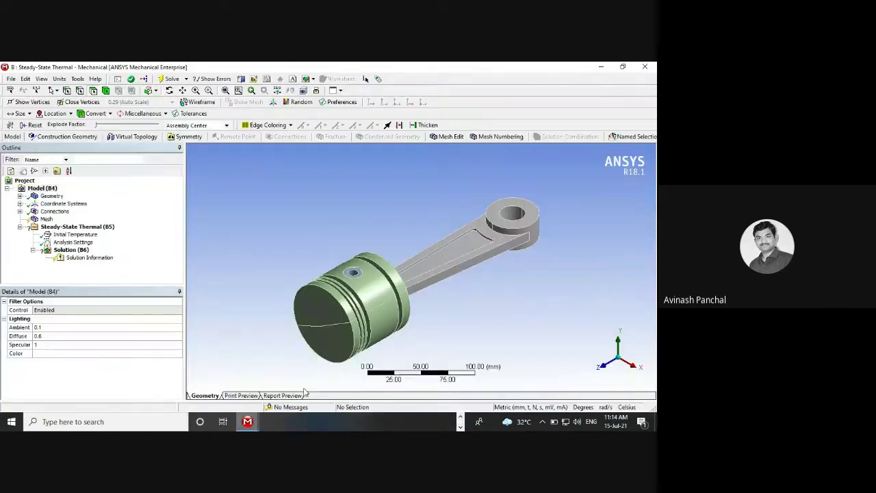
Switch to the Workbench project schematic and try to link the Static Structural Model to the Steady-State Thermal Model
click(48, 219)
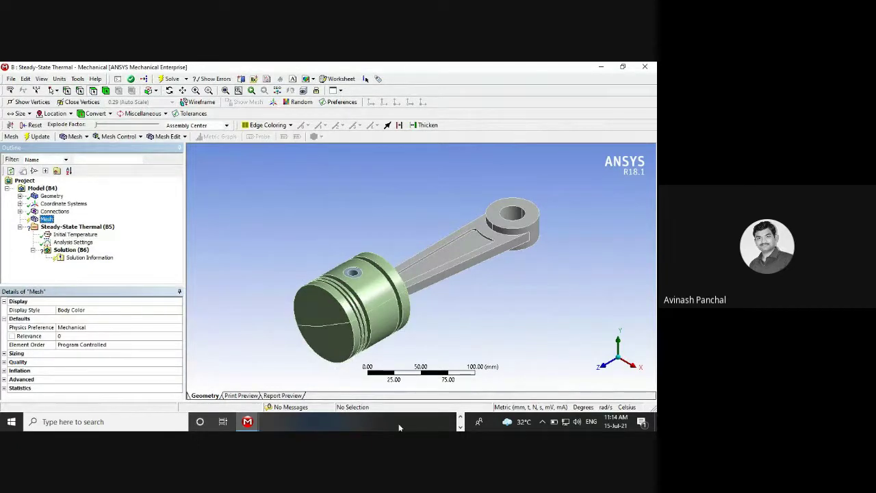
click(446, 421)
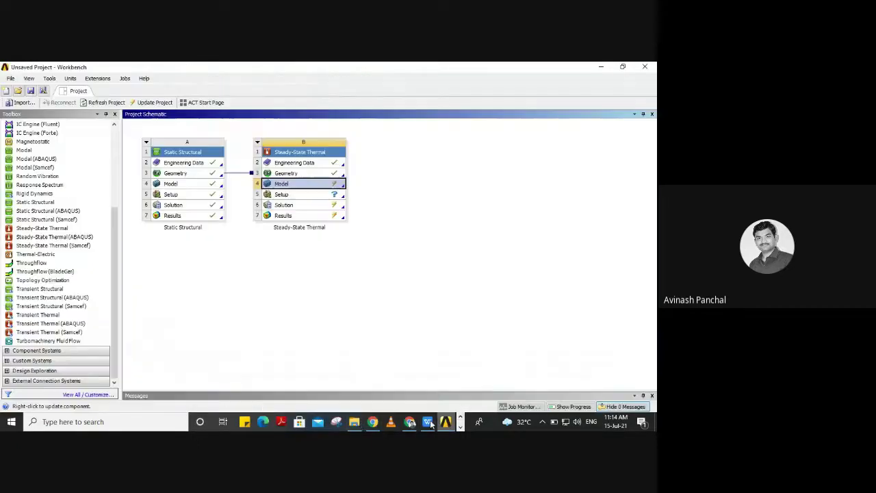
click(208, 184)
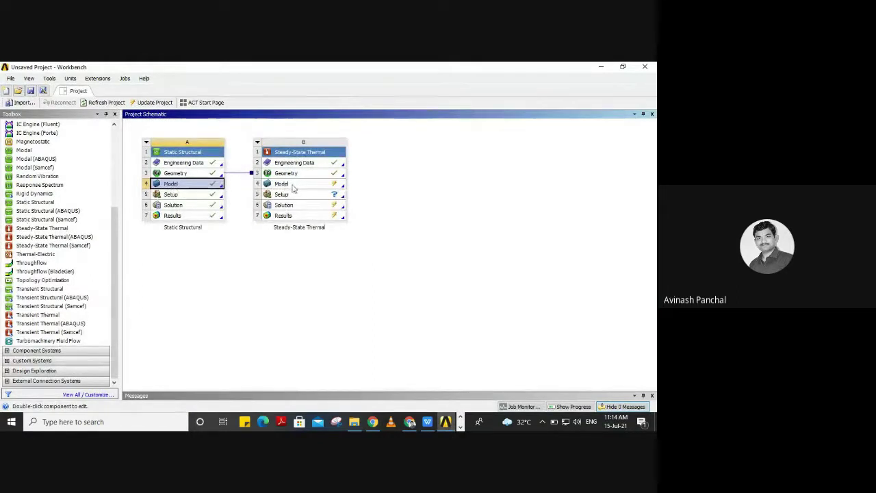
drag(208, 183, 275, 187)
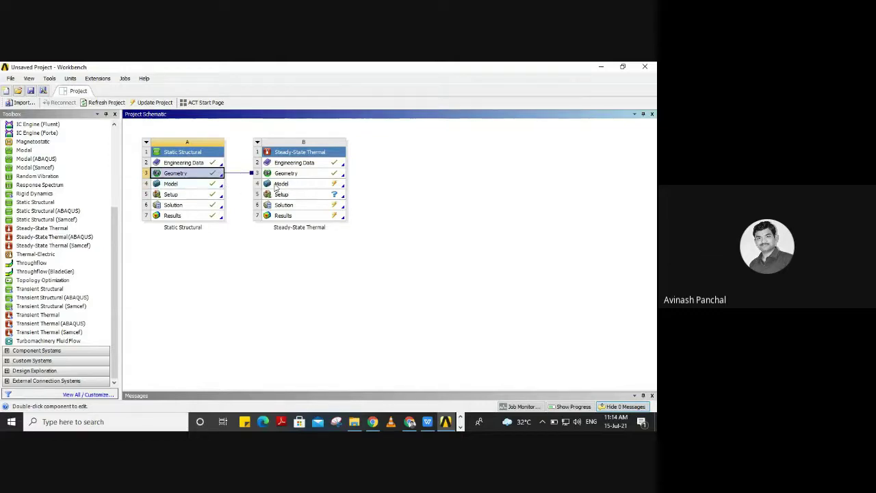
click(386, 291)
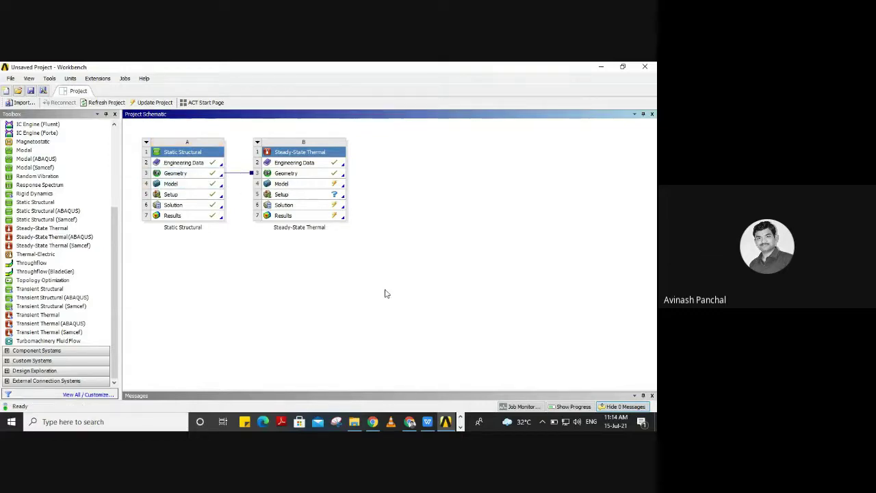
Return to the Steady-State Thermal Mechanical window and generate the mesh of the piston and connecting rod
click(460, 428)
mouse_move(253, 421)
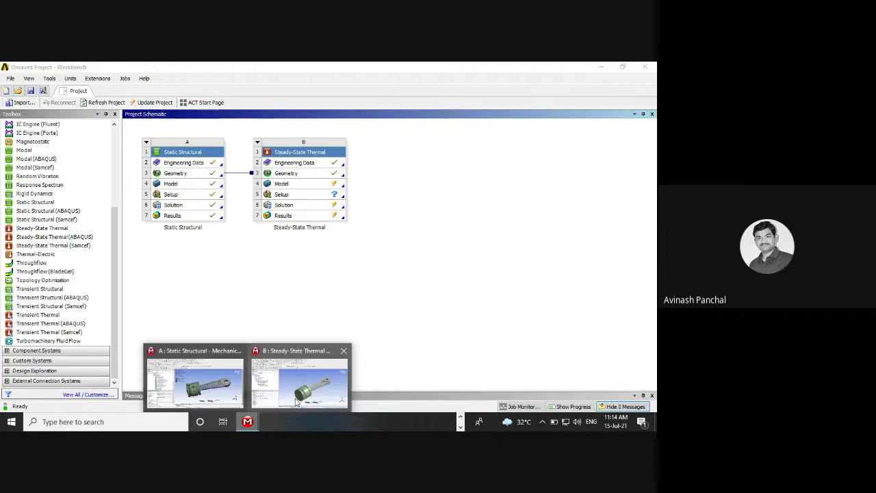
click(294, 373)
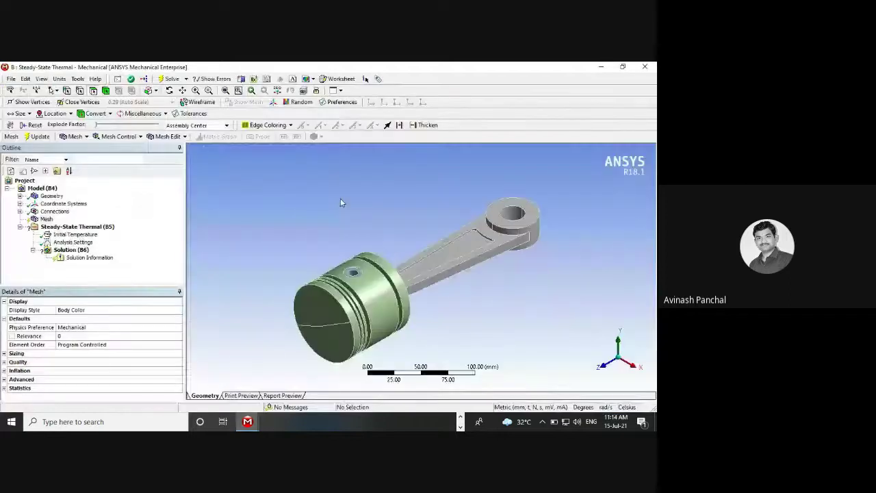
click(46, 219)
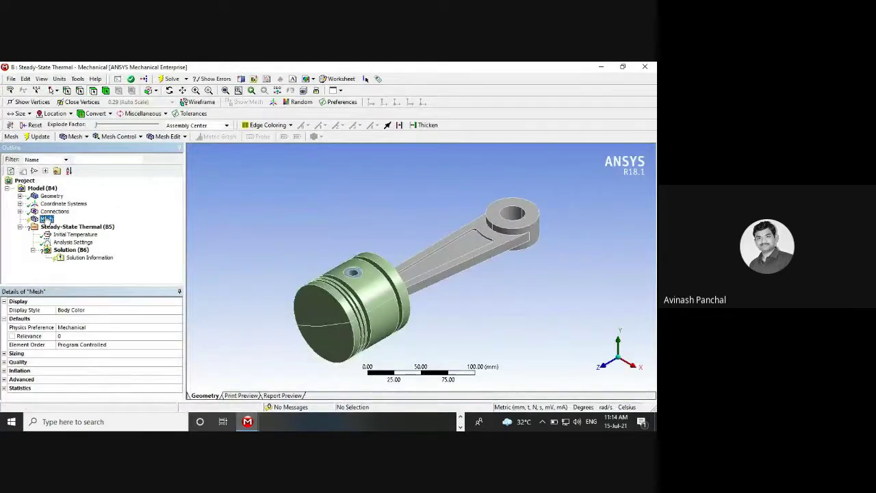
right_click(46, 219)
click(73, 251)
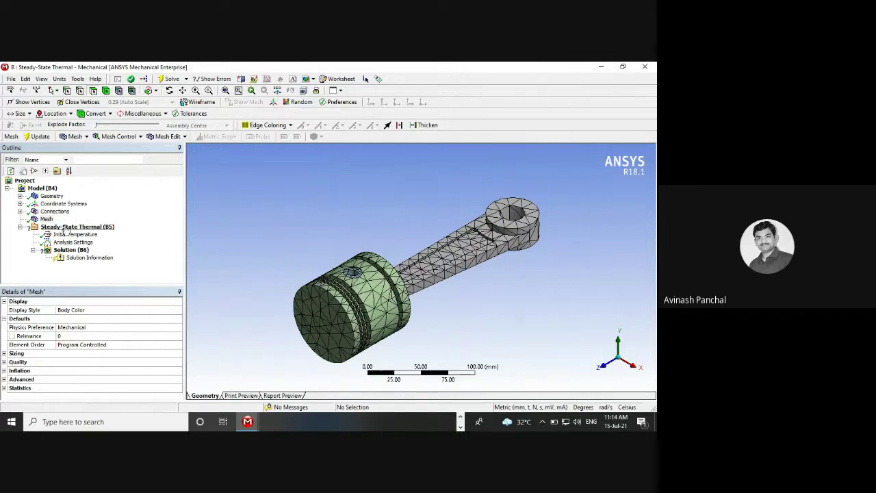
Insert Temperature, Heat Flow and Convection loads into the Steady-State Thermal analysis
click(65, 228)
right_click(67, 227)
mouse_move(103, 231)
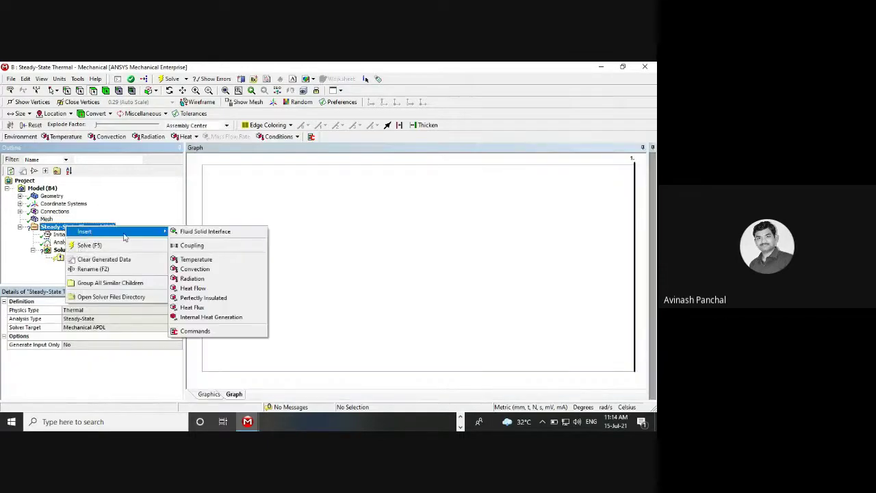
click(196, 260)
click(79, 226)
right_click(89, 228)
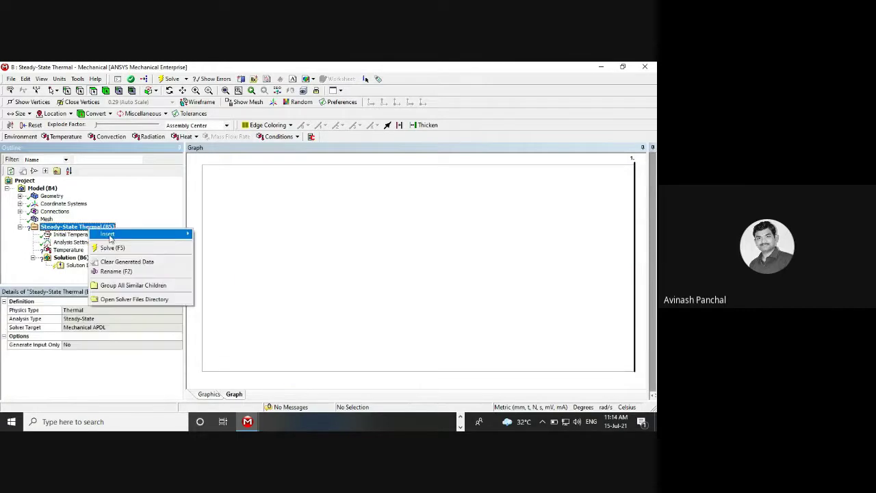
mouse_move(112, 236)
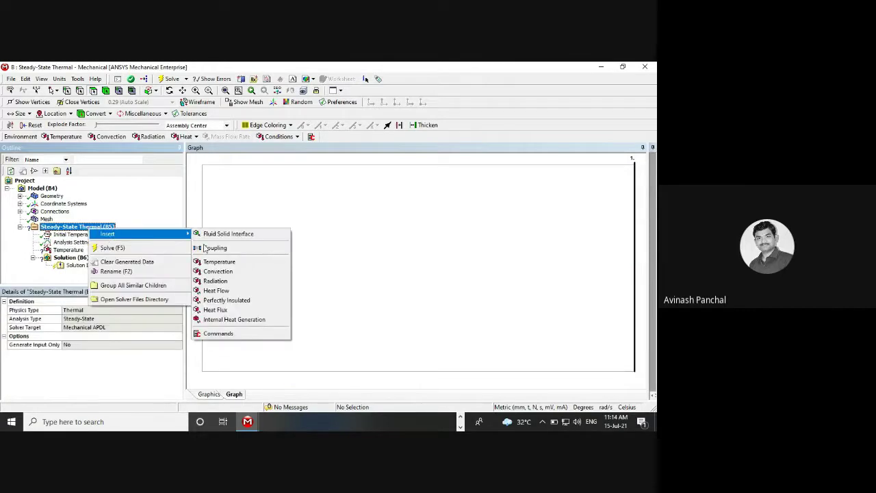
click(215, 291)
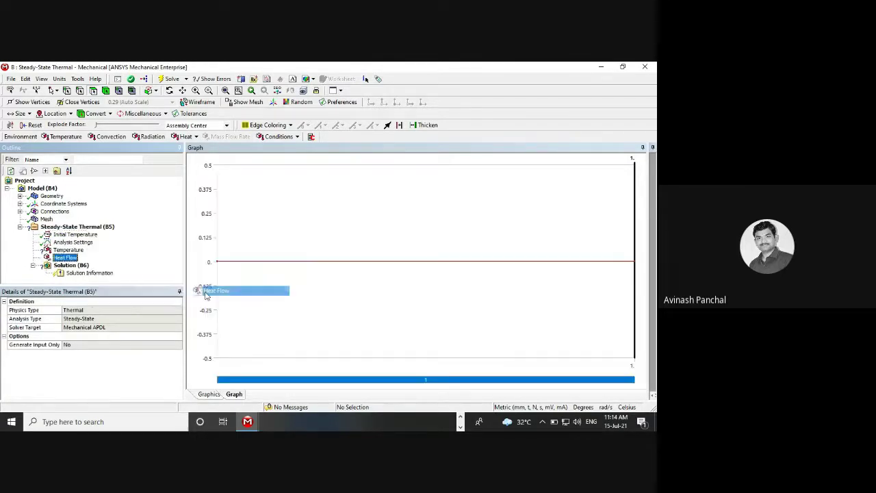
right_click(84, 227)
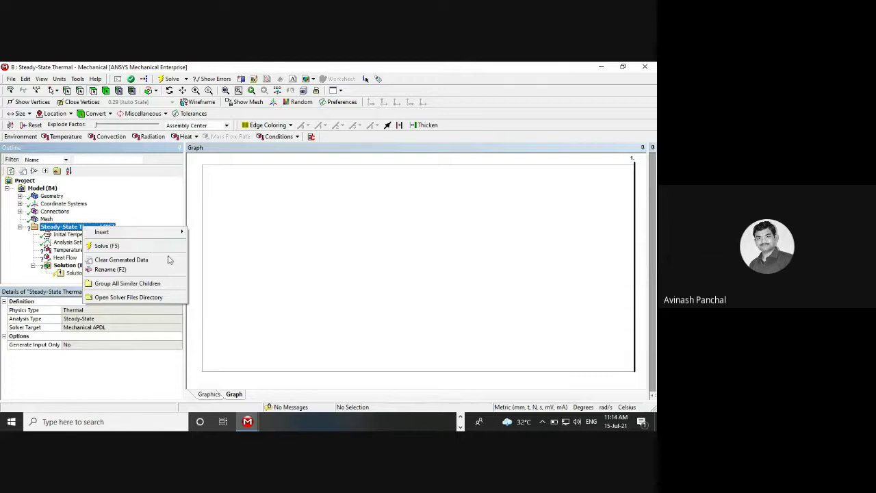
mouse_move(137, 232)
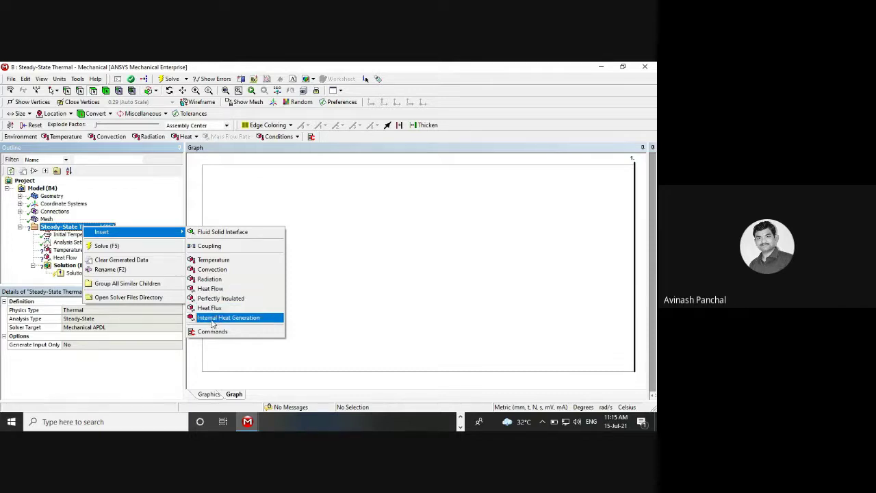
click(214, 270)
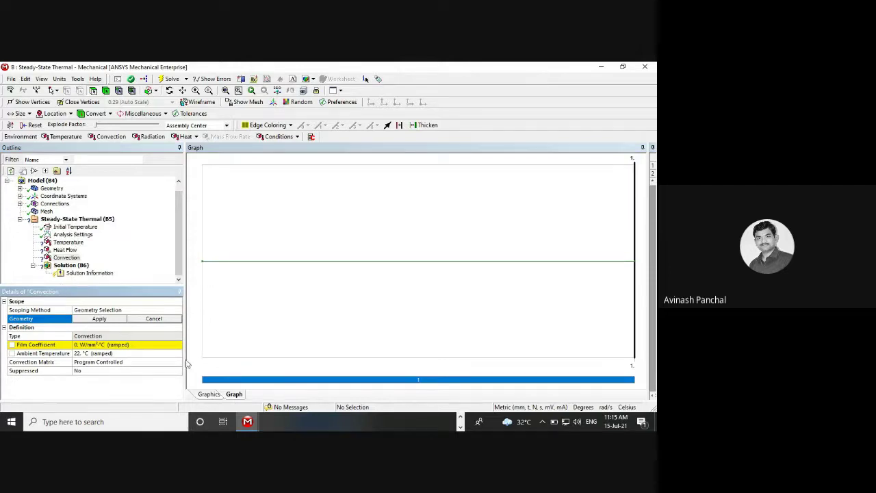
Scope the Temperature load to the two faces of the piston crown and set its magnitude to 3000 °C
click(209, 394)
click(63, 242)
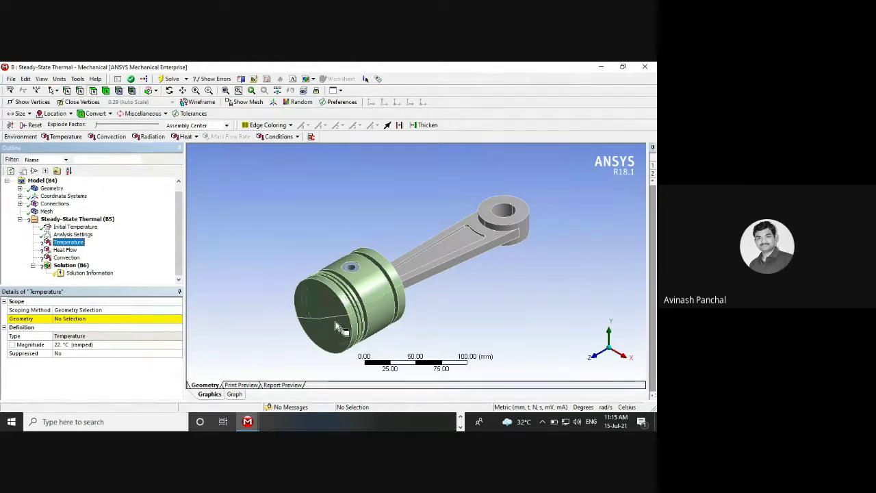
click(103, 318)
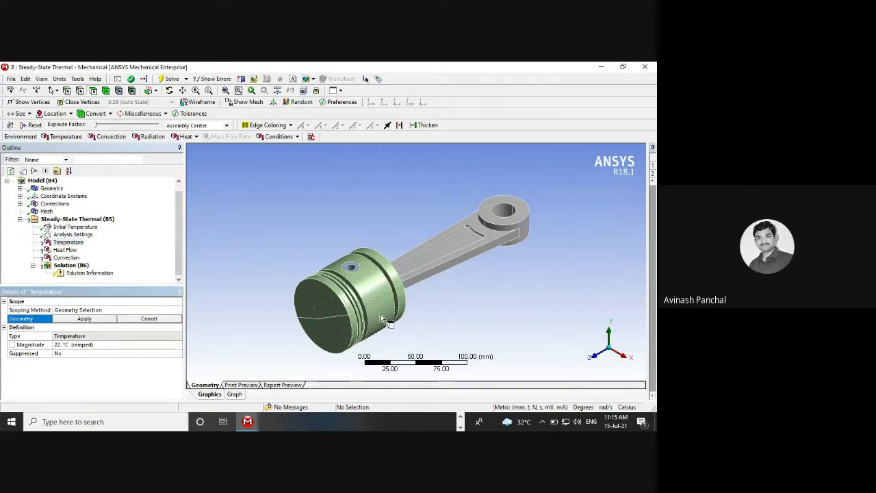
click(328, 333)
ctrl+click(315, 309)
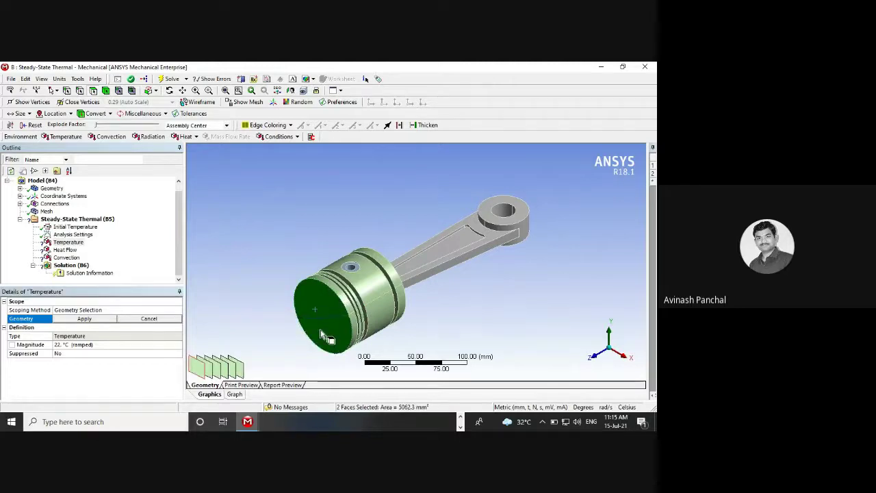
click(83, 319)
click(63, 346)
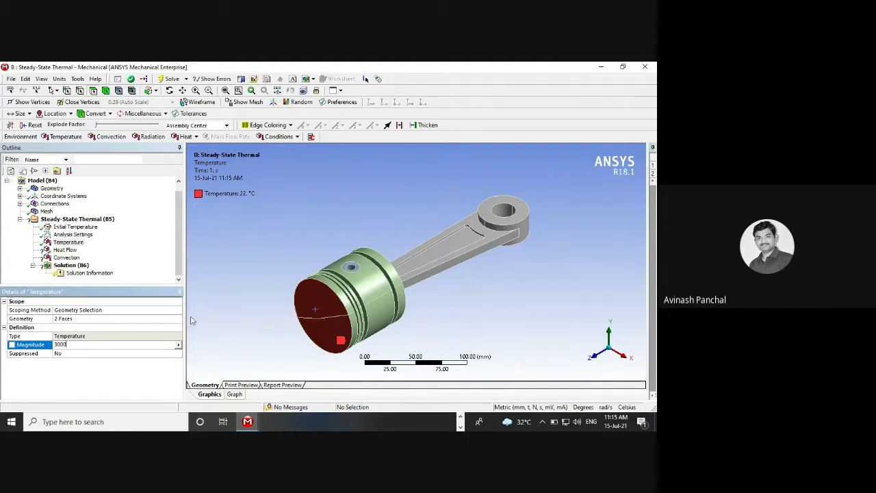
key(Return)
Insert a second Temperature load into the Steady-State Thermal analysis and open its geometry selection
right_click(72, 219)
click(197, 253)
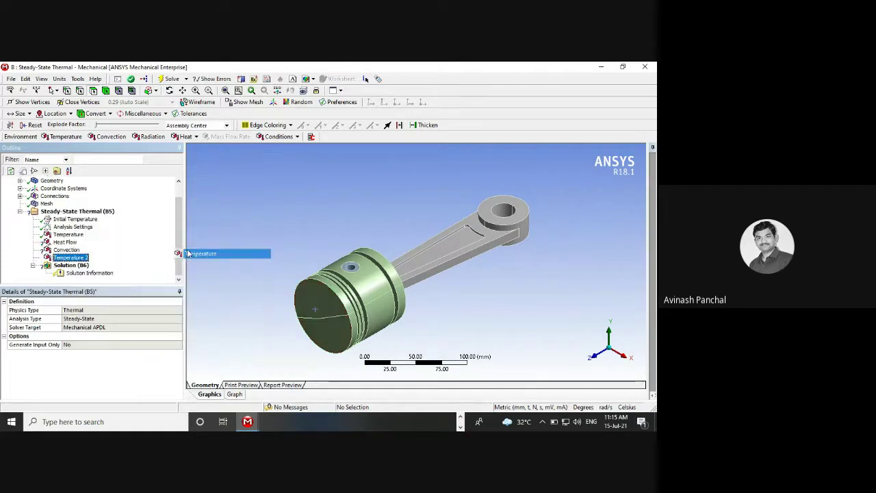
click(69, 260)
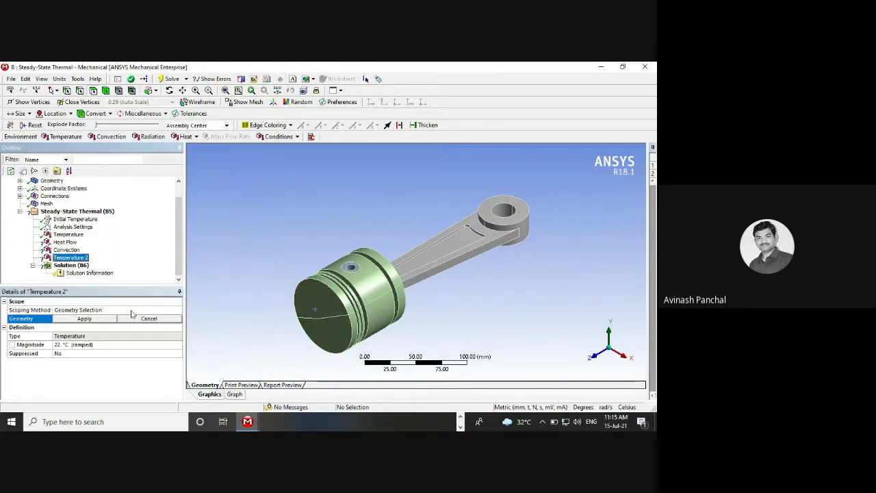
Select the 13 outer cylindrical and ring-groove faces on the visible side of the piston for the second Temperature load
click(368, 288)
ctrl+click(362, 328)
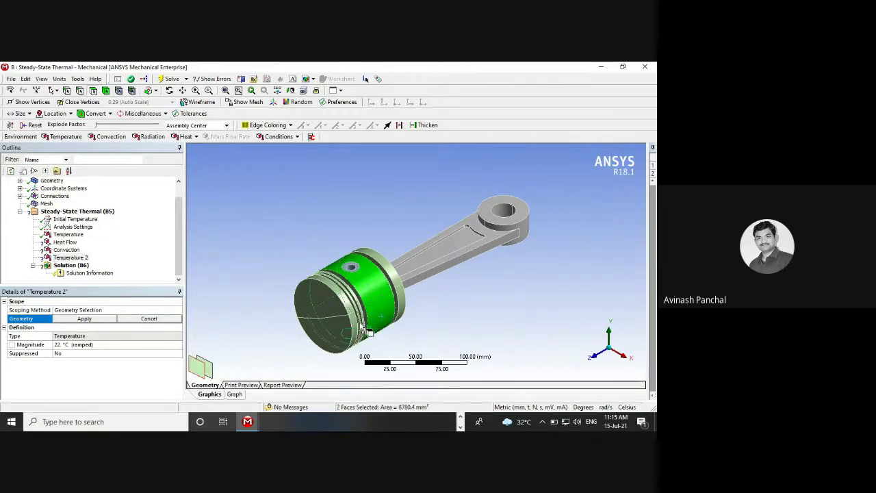
ctrl+click(363, 323)
ctrl+click(365, 314)
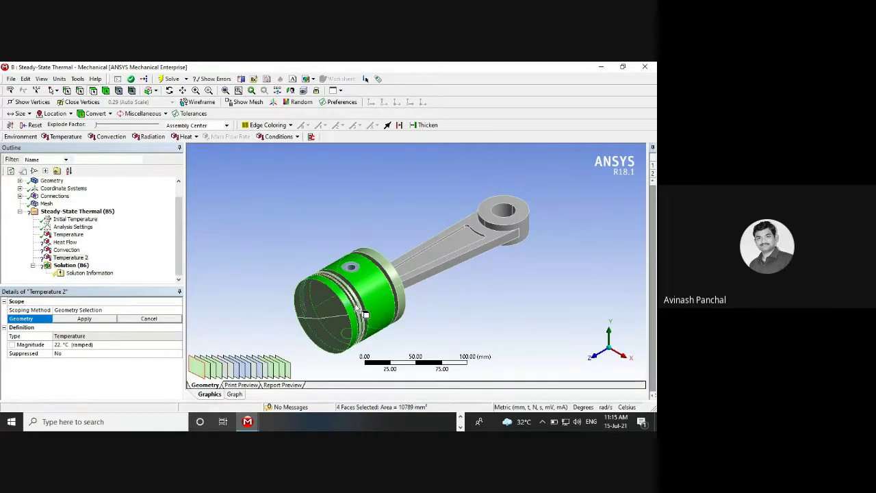
ctrl+click(365, 315)
ctrl+click(369, 325)
ctrl+click(365, 319)
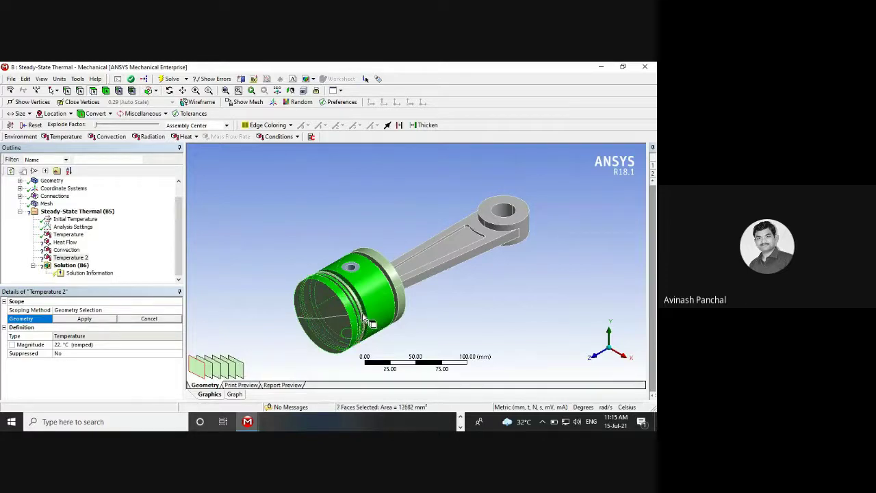
ctrl+click(367, 322)
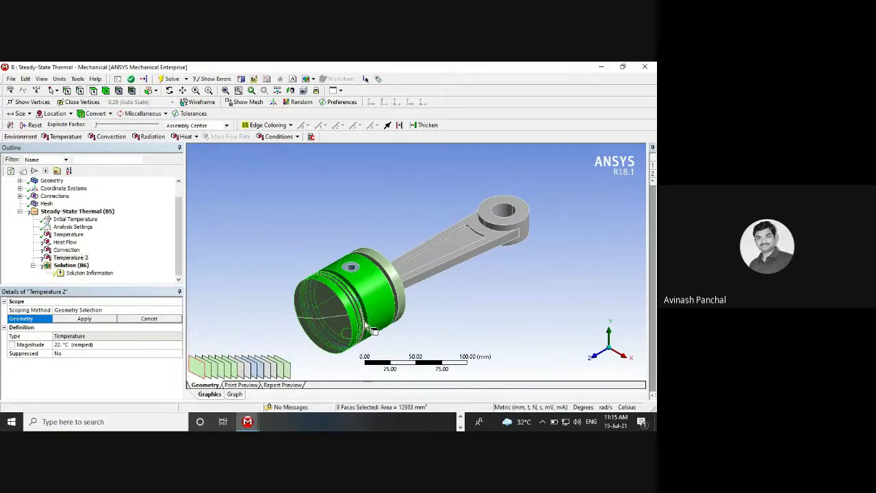
ctrl+click(395, 305)
ctrl+click(390, 282)
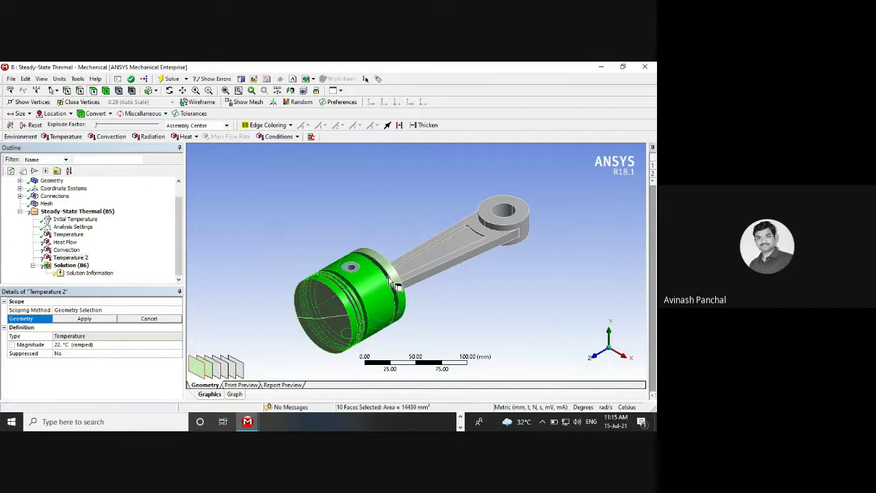
ctrl+click(393, 286)
ctrl+click(368, 277)
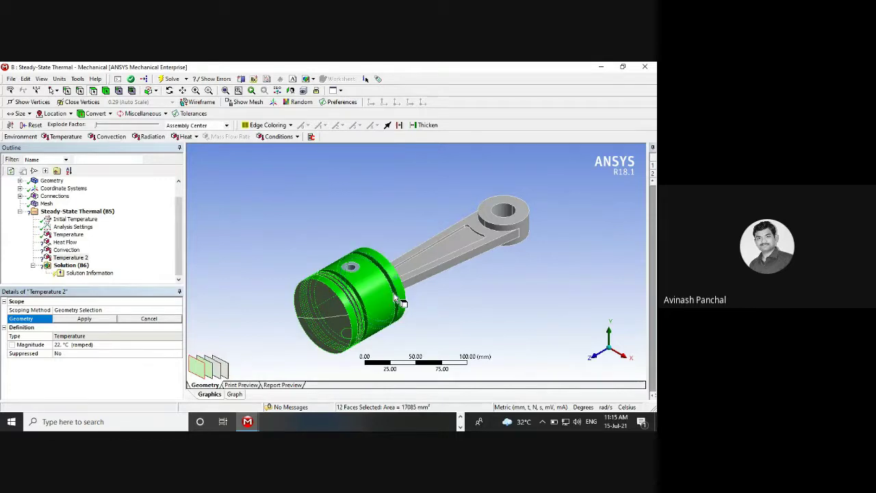
ctrl+click(356, 271)
Add the ring face around the pin hole and the adjacent piston groove faces to the second Temperature load's selection
middle_drag(396, 305, 329, 236)
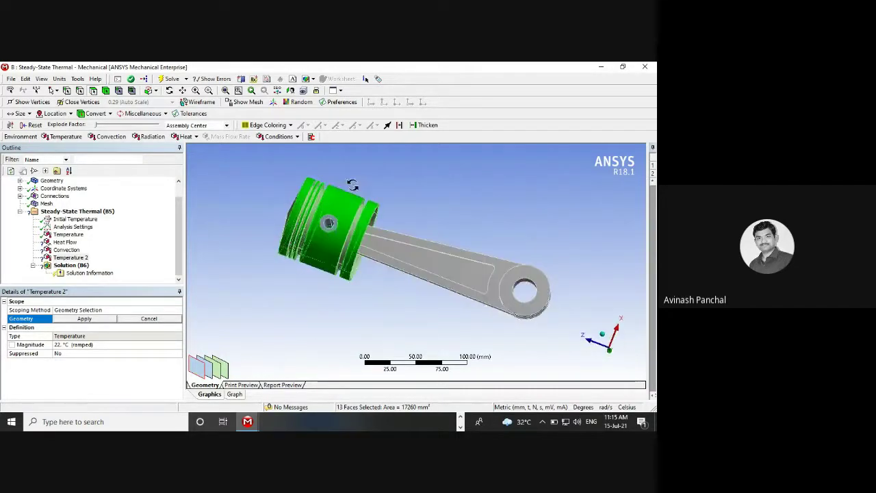
ctrl+click(336, 226)
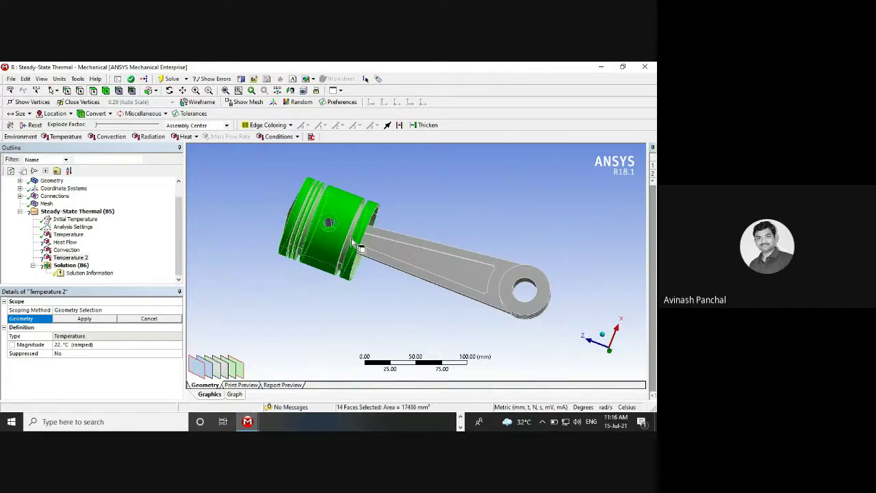
ctrl+click(348, 278)
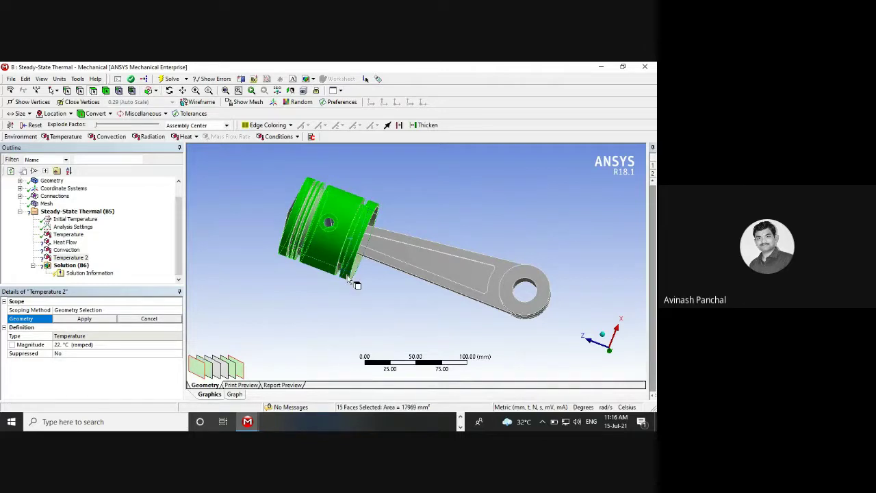
ctrl+click(308, 241)
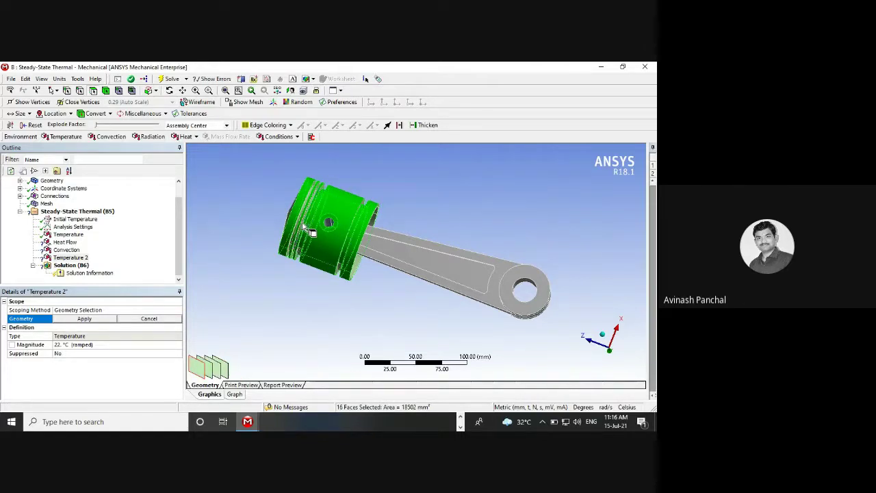
ctrl+click(301, 223)
ctrl+click(357, 259)
Add the four remaining groove faces on the piston's other side and scope the second Temperature load to all 22 faces
middle_drag(356, 240, 317, 342)
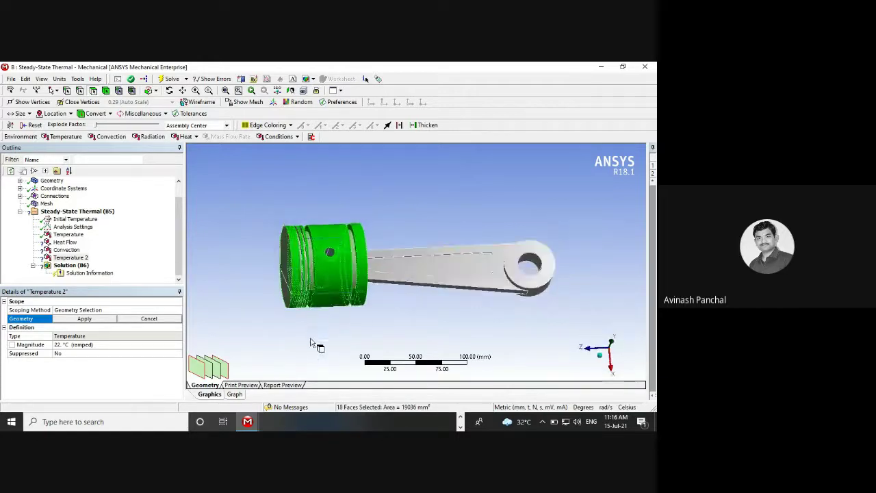
ctrl+click(361, 274)
ctrl+click(309, 279)
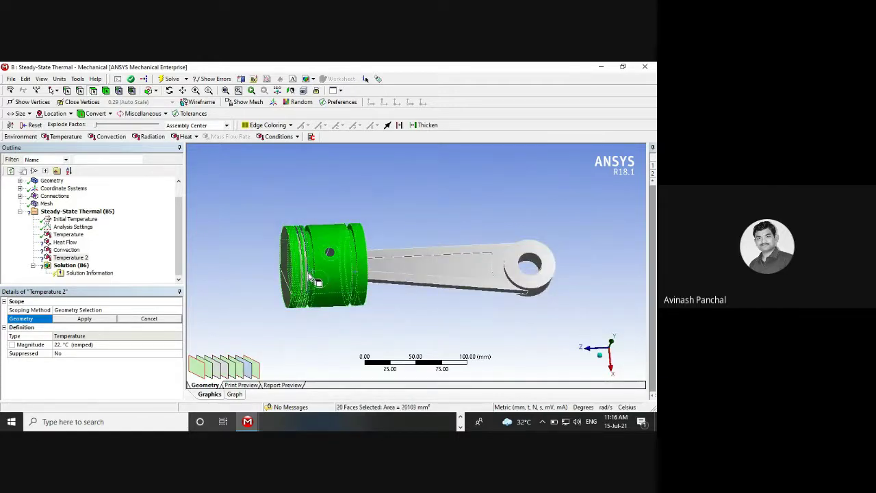
ctrl+click(306, 283)
ctrl+click(304, 277)
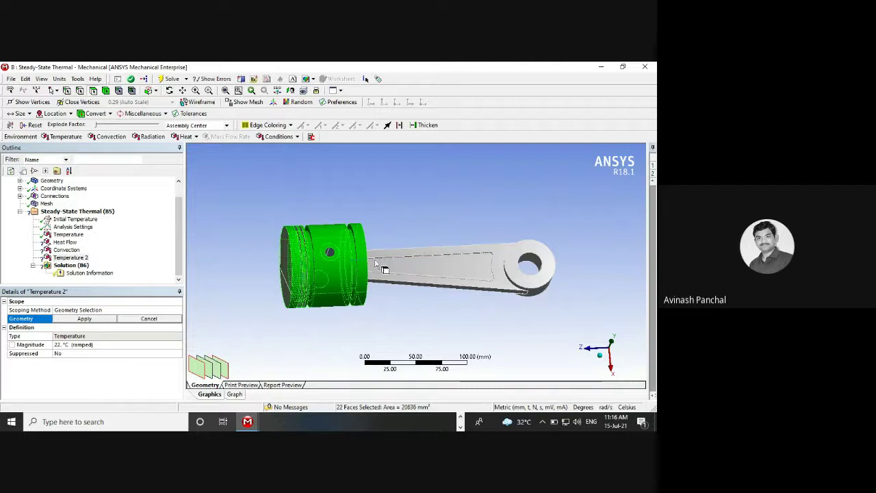
middle_drag(345, 202, 288, 151)
click(93, 320)
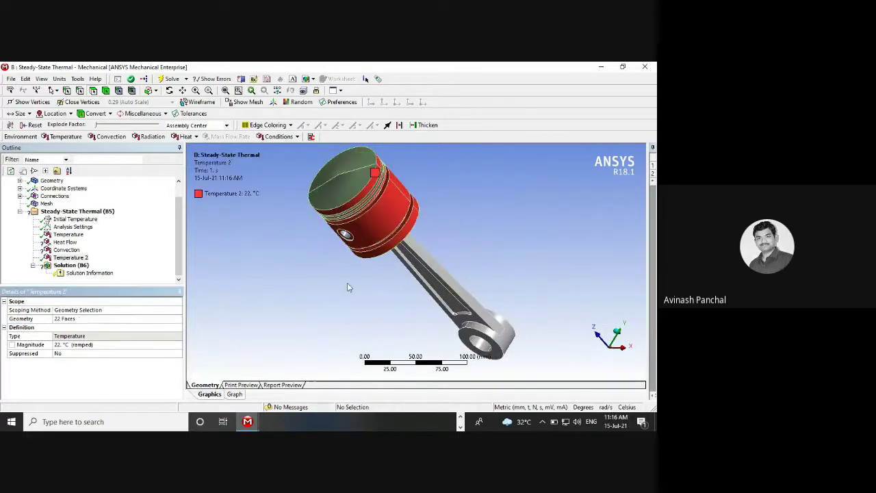
Set the magnitude of the second Temperature load to 500 °C
middle_drag(439, 210, 438, 158)
click(68, 345)
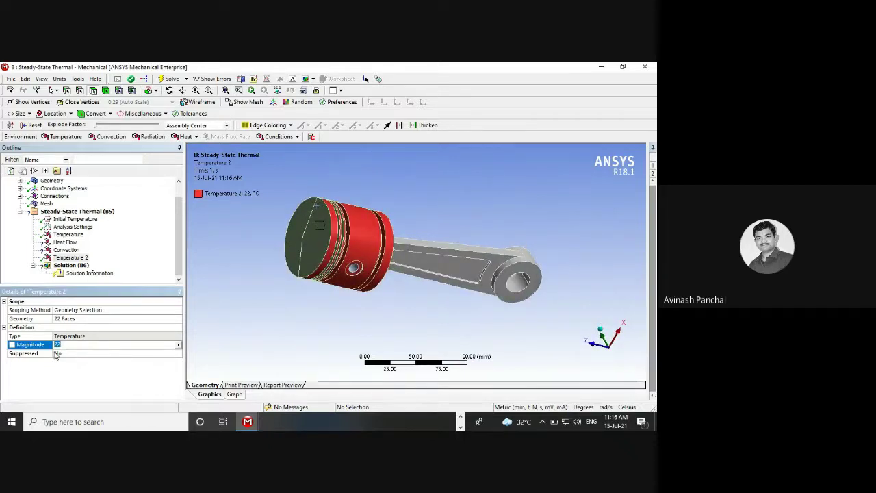
text(5000)
key(Return)
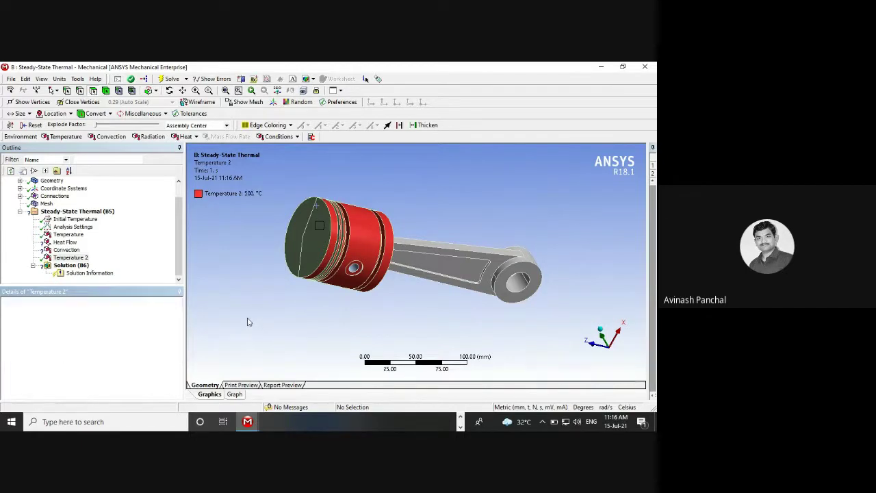
Scope the Heat Flow load to the two piston crown faces and set its magnitude to 0.3 W
click(65, 243)
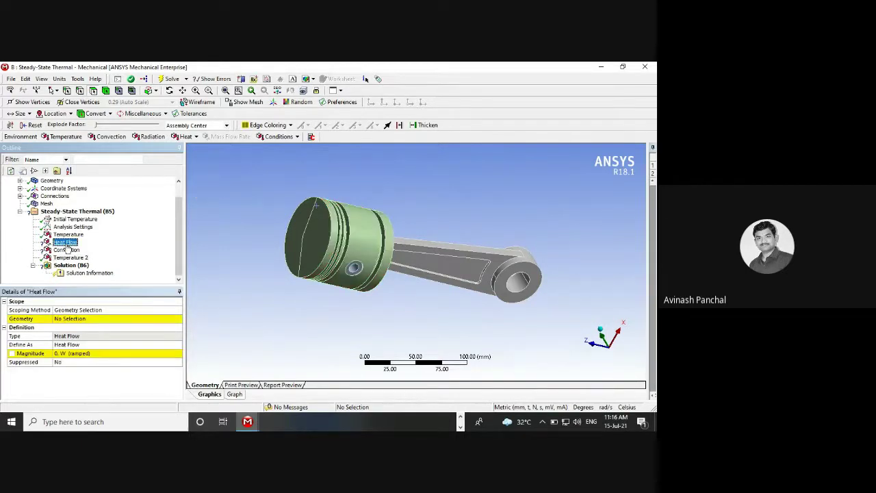
click(73, 320)
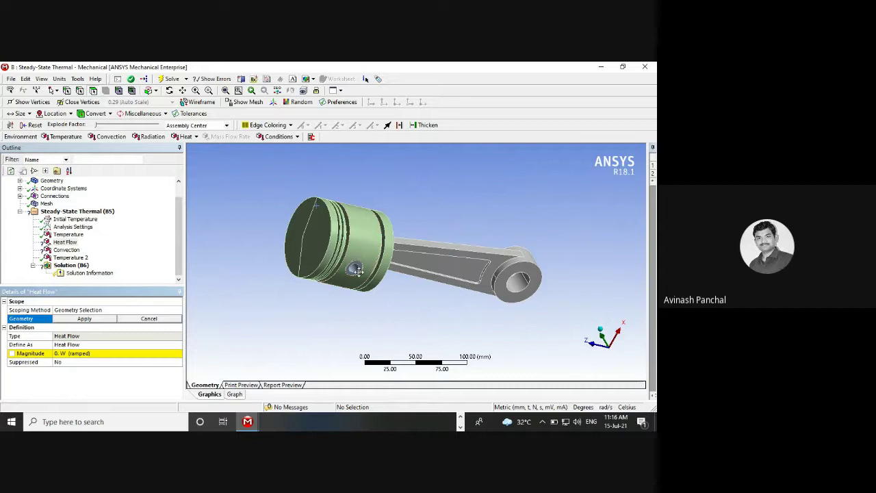
click(317, 235)
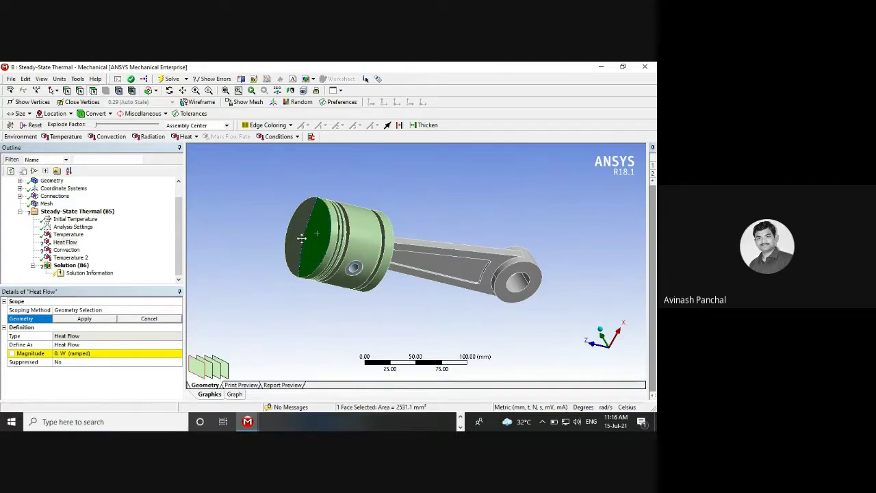
ctrl+click(287, 232)
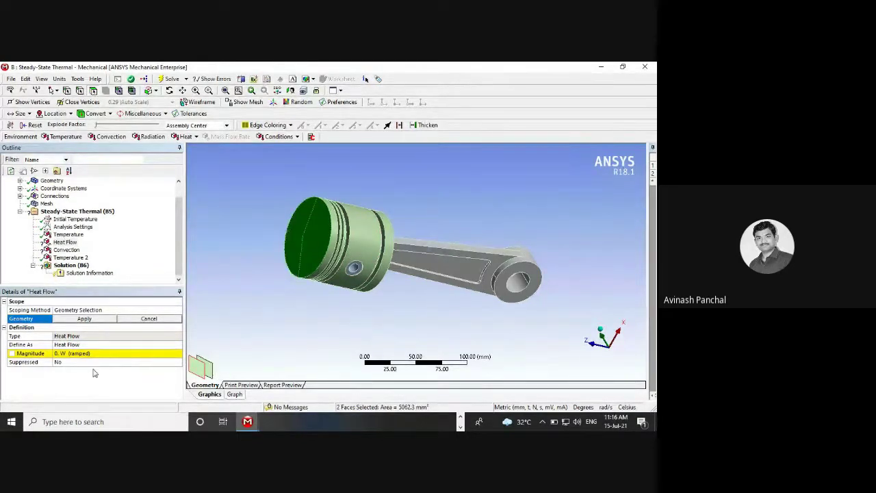
click(58, 353)
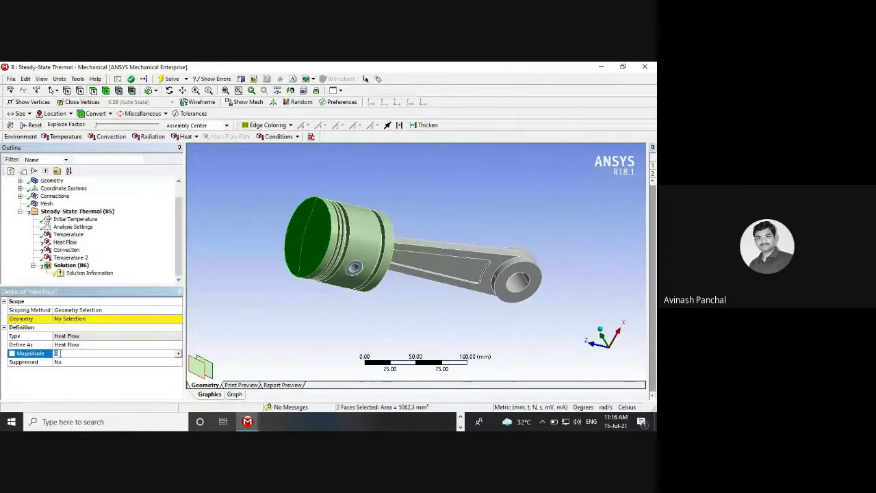
text(.3)
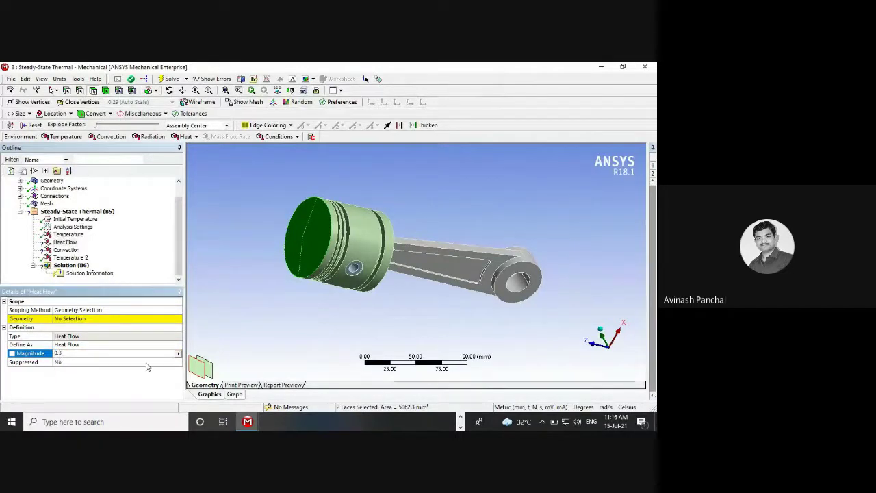
key(Return)
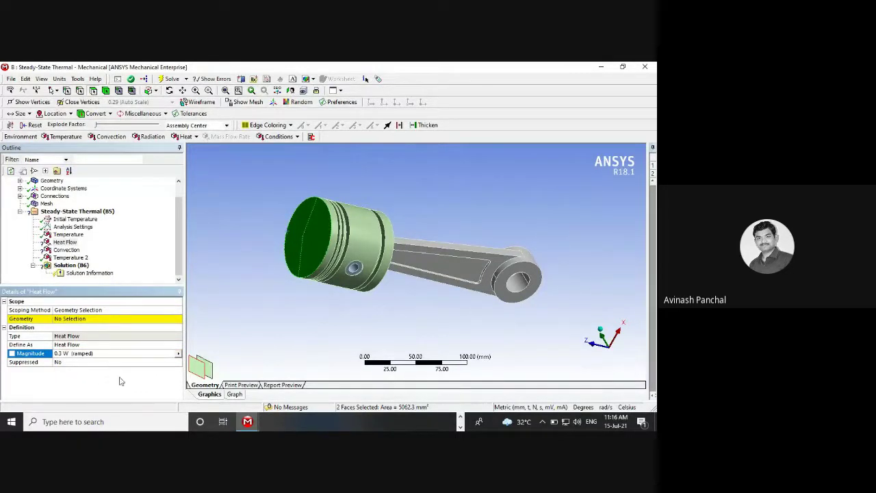
click(70, 319)
click(85, 319)
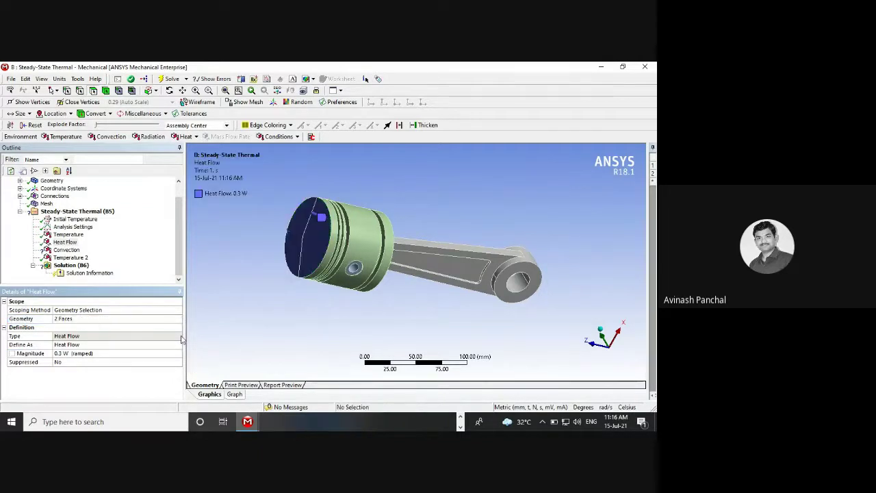
Scope the Convection load to the two piston crown faces and set its film coefficient to 0.2 W/mm²·°C
click(66, 250)
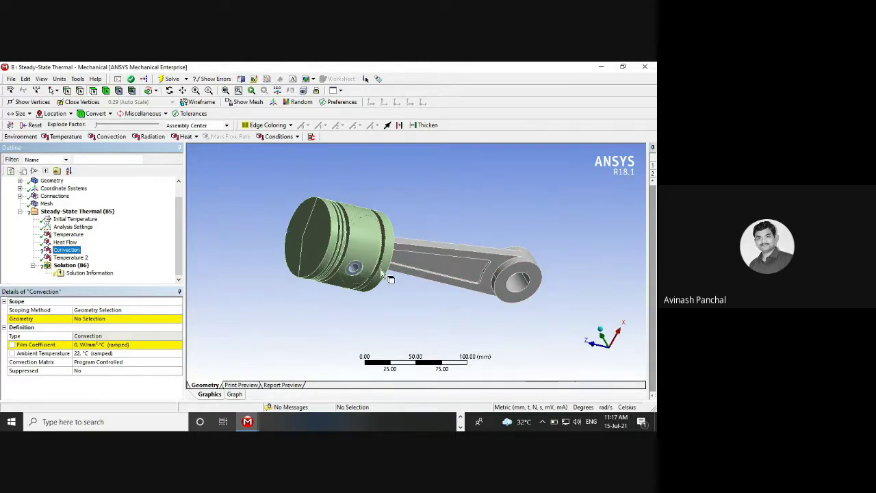
click(298, 243)
ctrl+click(318, 273)
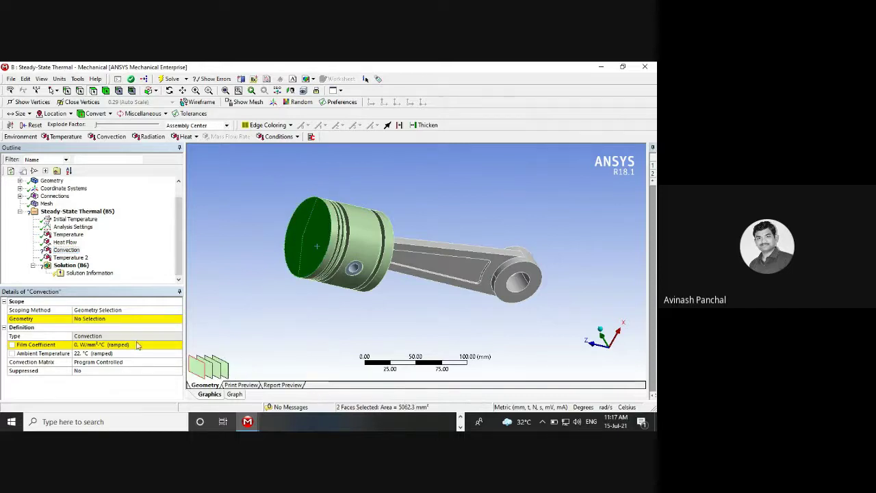
click(96, 319)
click(93, 322)
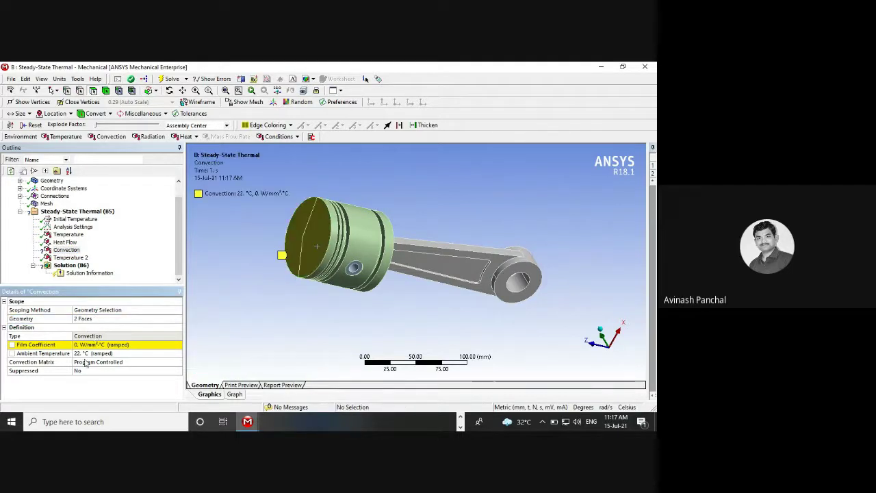
click(77, 345)
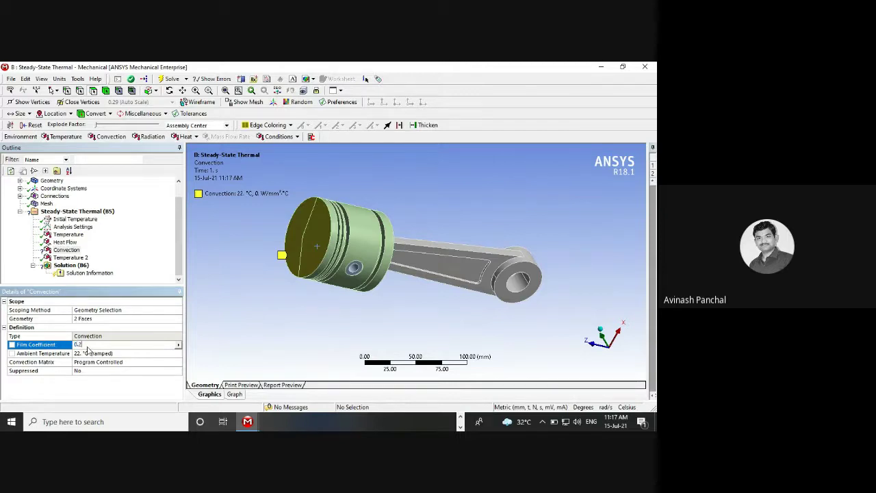
key(Return)
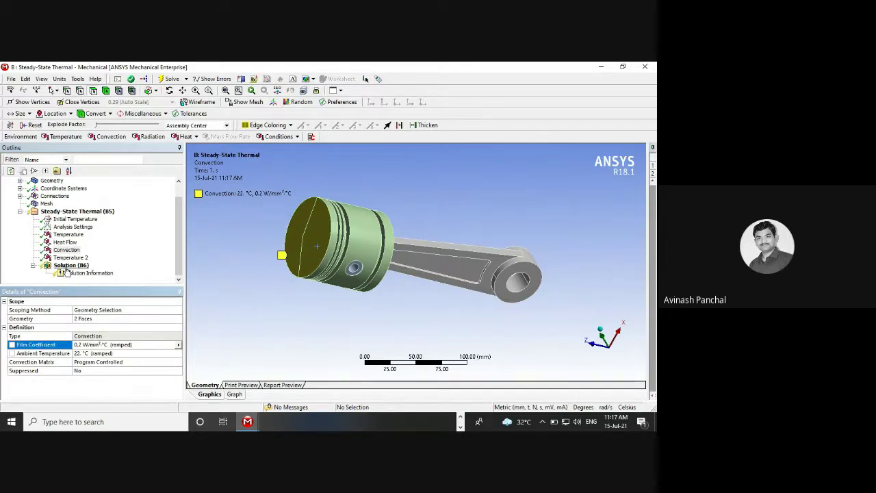
click(71, 267)
right_click(72, 266)
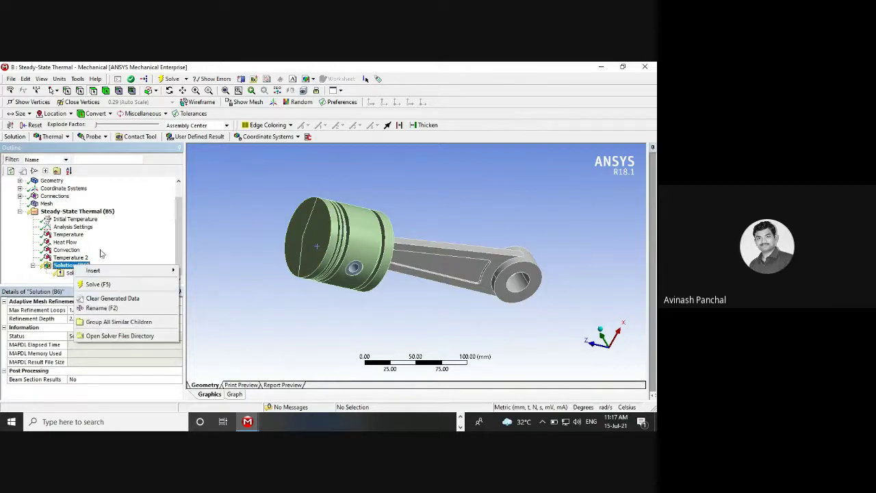
click(136, 240)
click(82, 213)
right_click(85, 212)
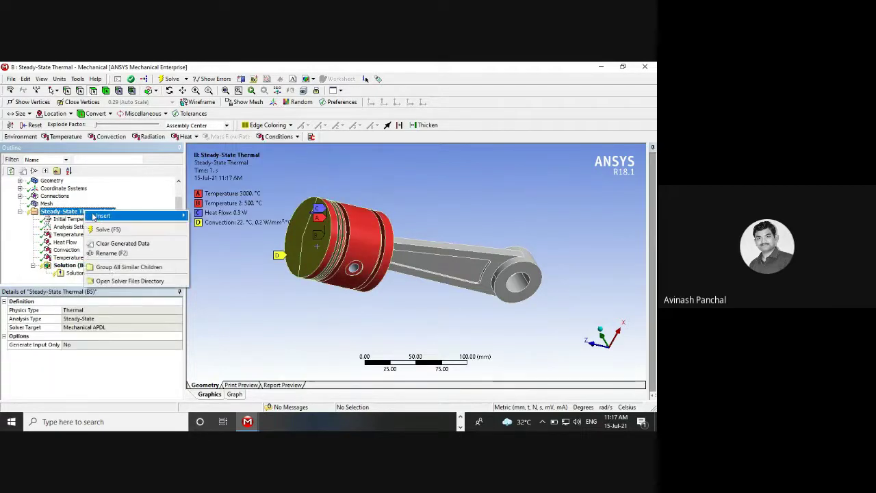
mouse_move(97, 217)
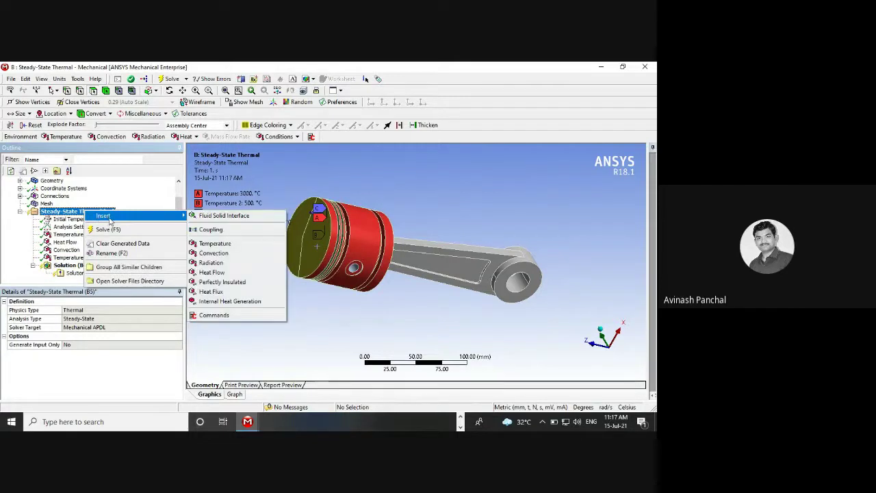
click(104, 230)
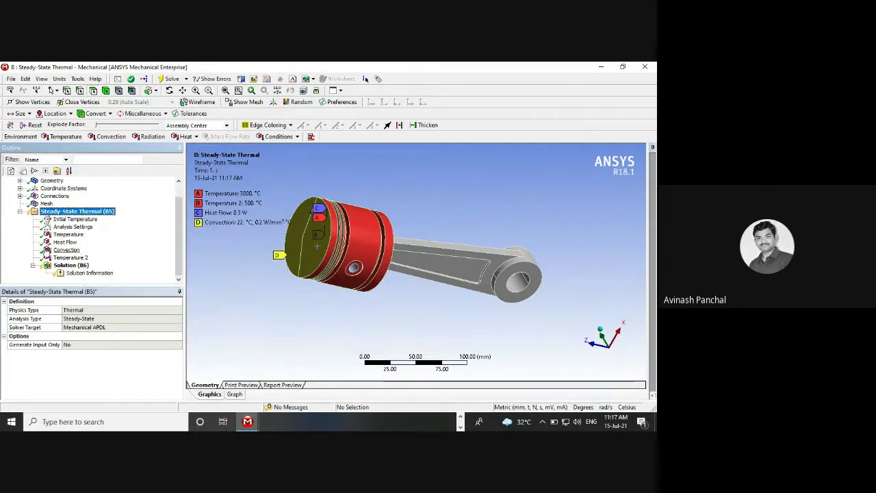
Solve the Steady-State Thermal analysis from its Solution branch
click(68, 266)
right_click(89, 266)
click(104, 283)
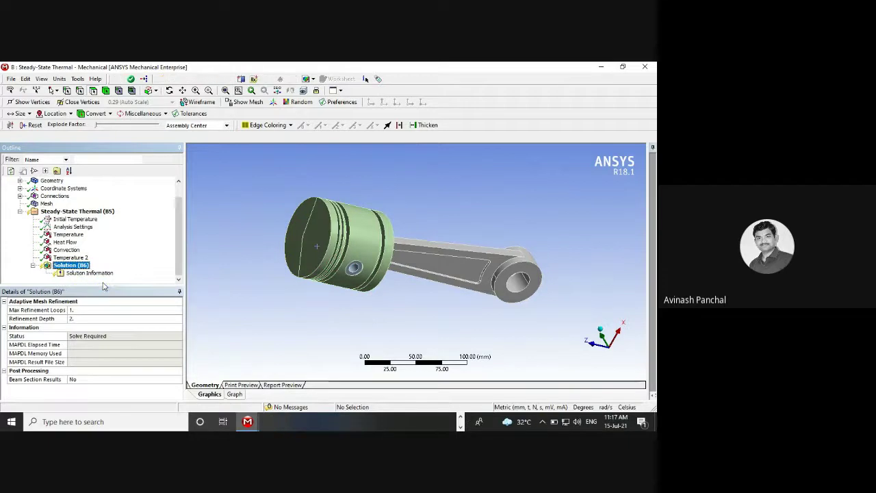
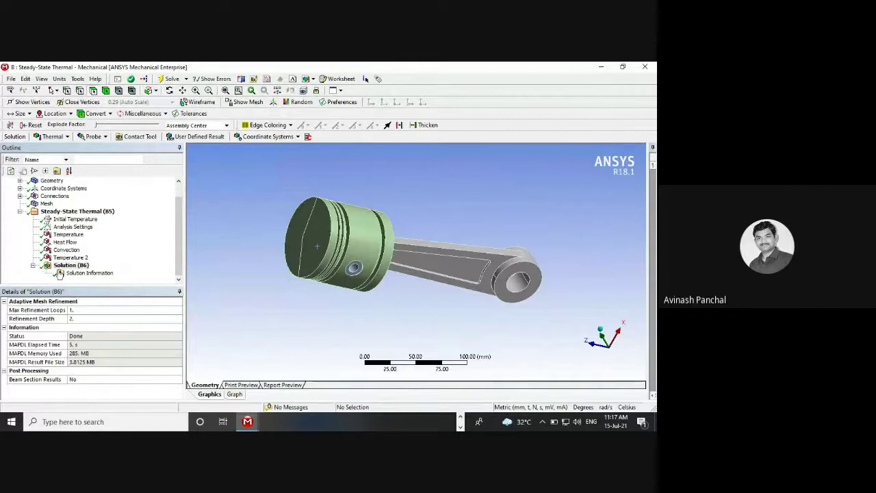
Add a thermal Temperature result for all bodies to the Steady-State Thermal Solution branch
right_click(69, 267)
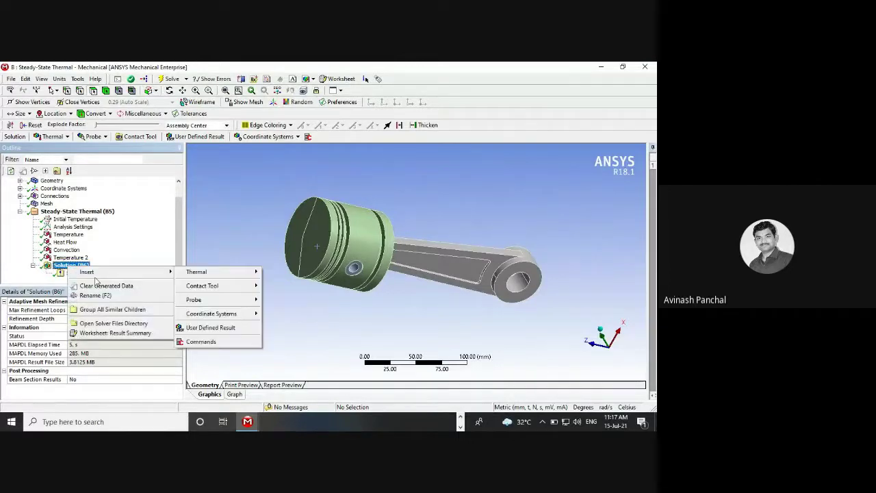
mouse_move(158, 271)
mouse_move(236, 276)
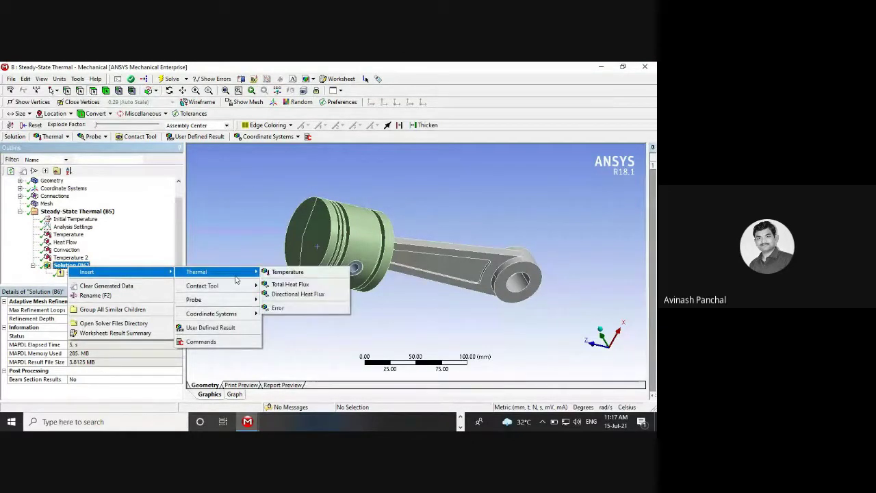
click(291, 272)
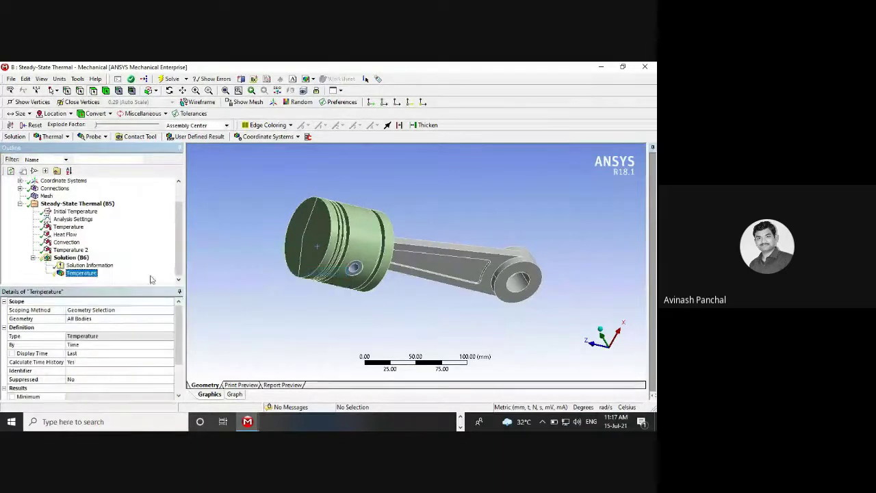
Add a Total Heat Flux result to the Steady-State Thermal Solution branch
click(71, 250)
right_click(71, 250)
click(63, 257)
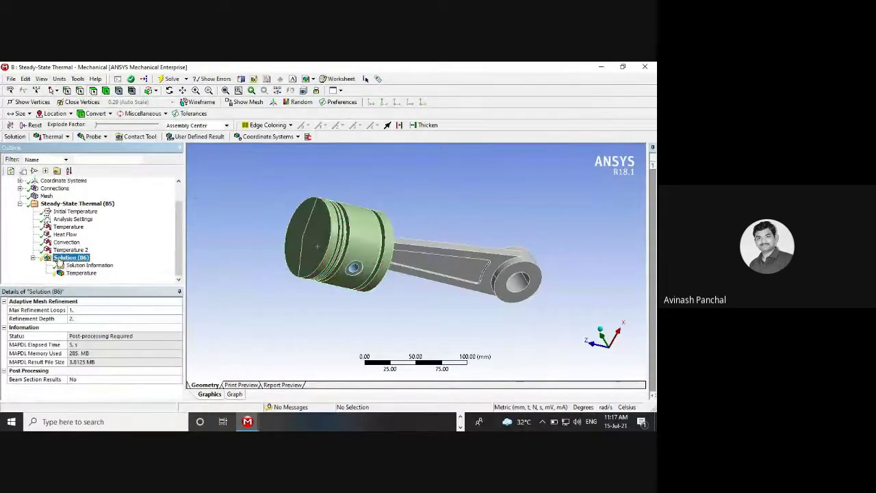
right_click(60, 258)
mouse_move(101, 267)
mouse_move(205, 266)
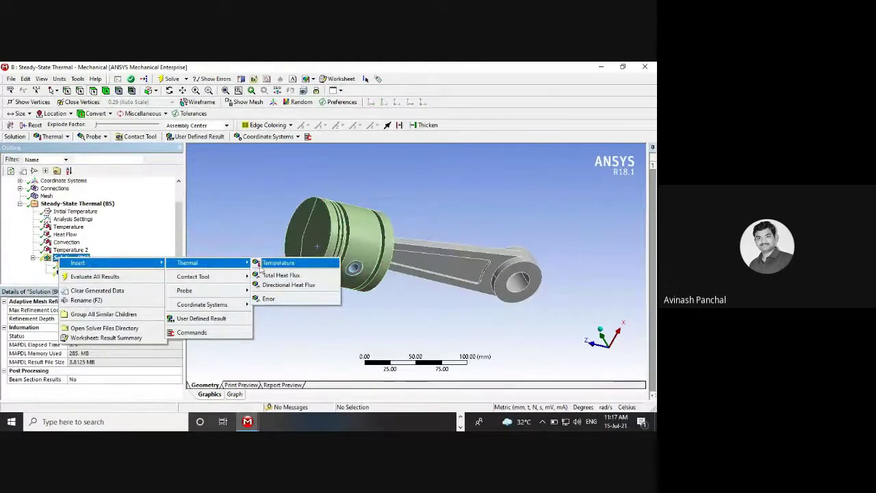
click(266, 276)
Add a Directional Heat Flux result to the Steady-State Thermal Solution branch
right_click(77, 251)
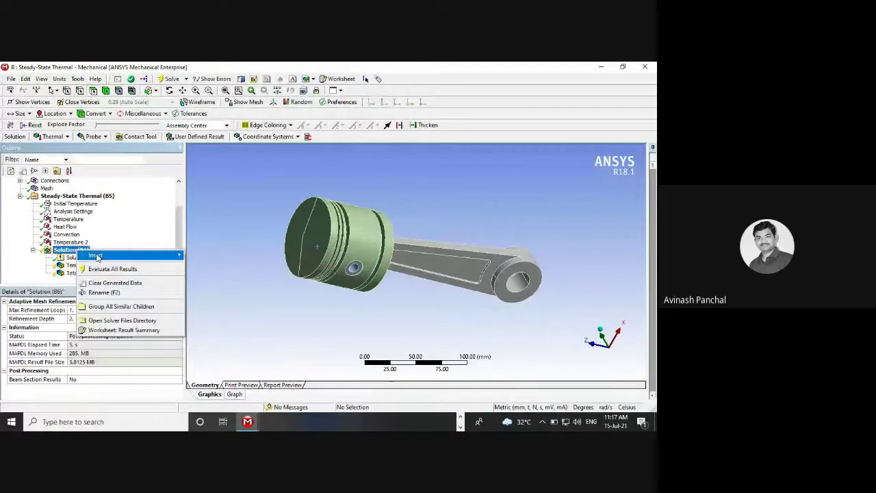
mouse_move(134, 258)
mouse_move(219, 255)
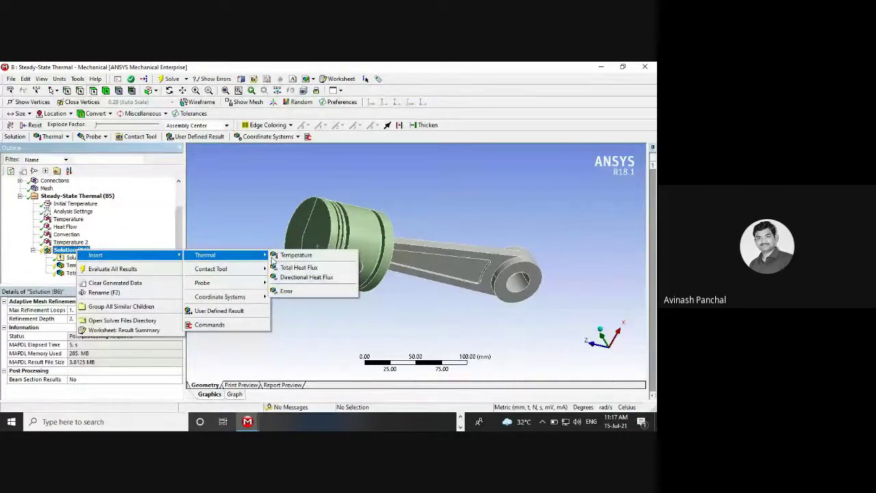
click(295, 278)
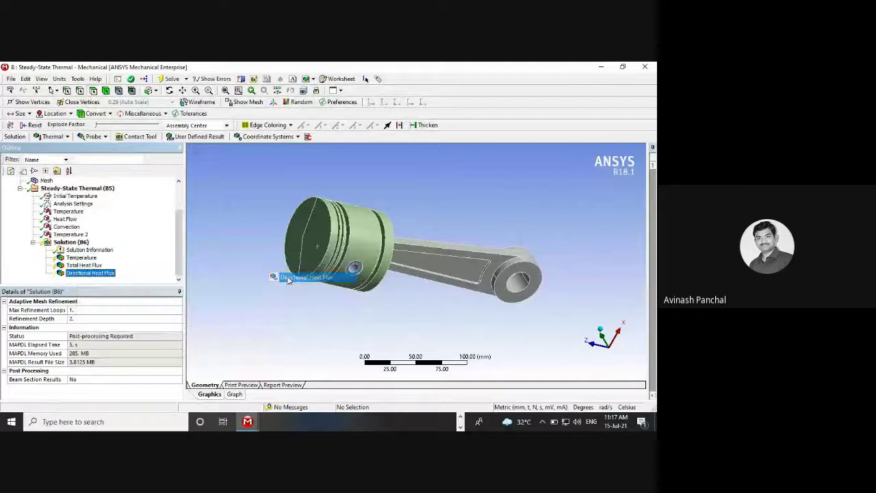
Add a Temperature probe to the Solution branch and delete it again
right_click(71, 242)
mouse_move(130, 245)
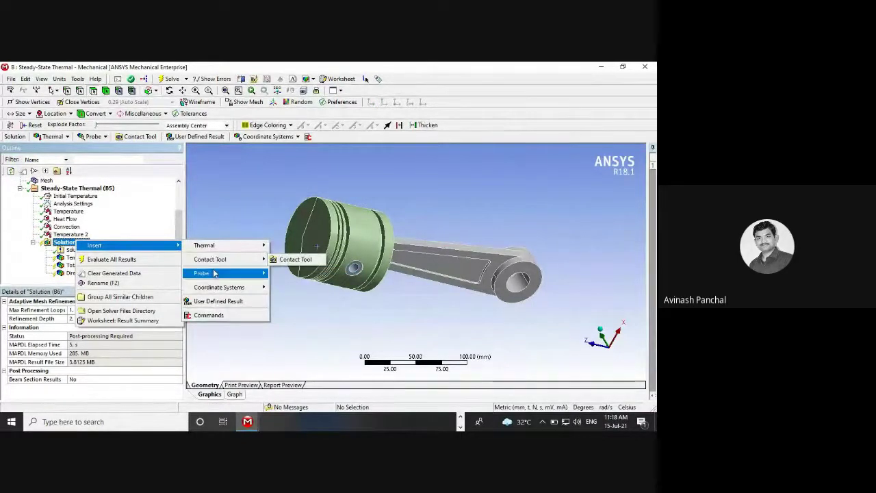
mouse_move(214, 274)
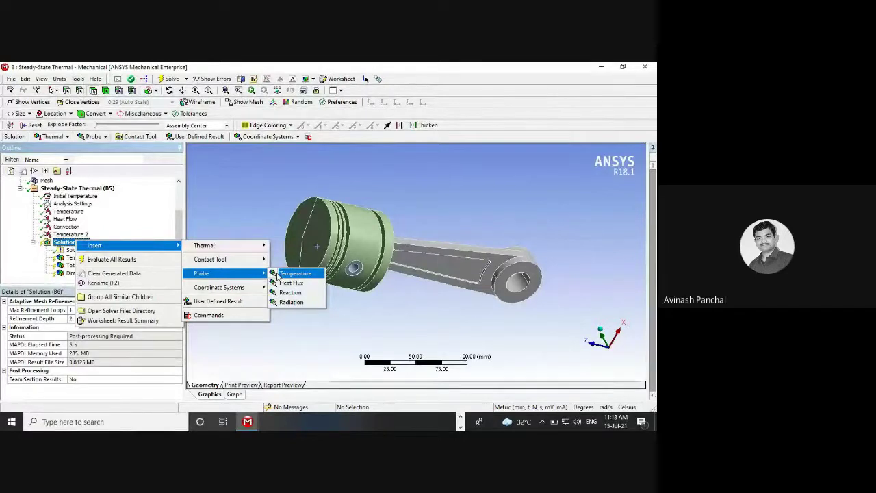
click(277, 275)
right_click(91, 273)
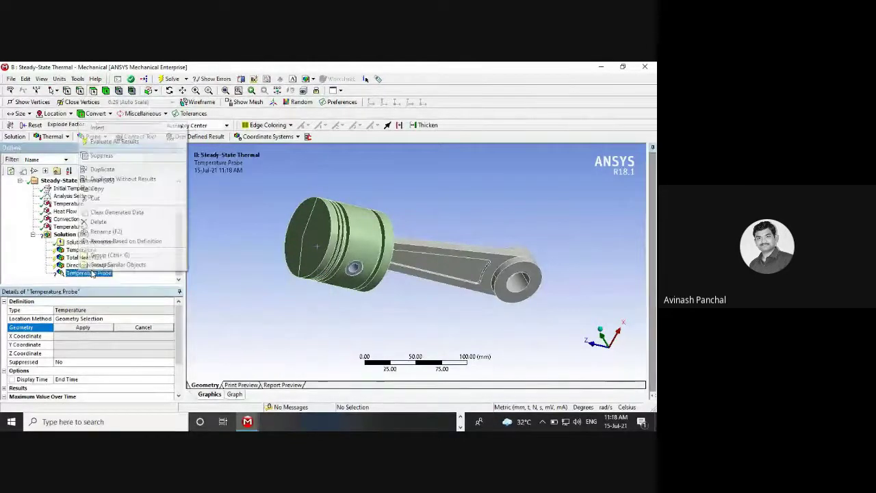
click(98, 221)
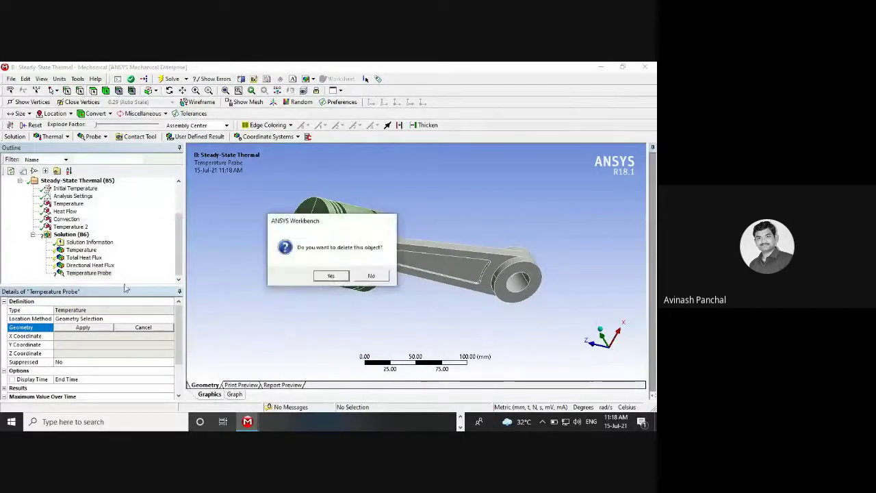
click(322, 277)
Evaluate all results in the Steady-State Thermal Solution branch
right_click(71, 243)
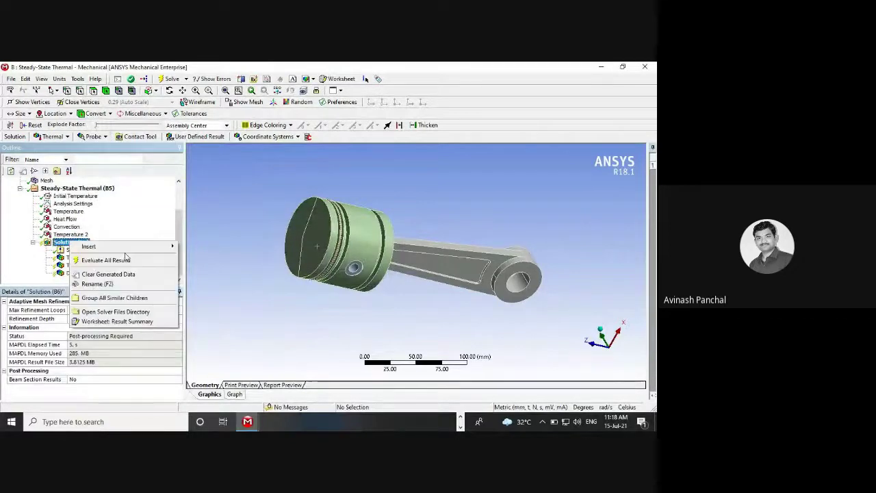
mouse_move(93, 245)
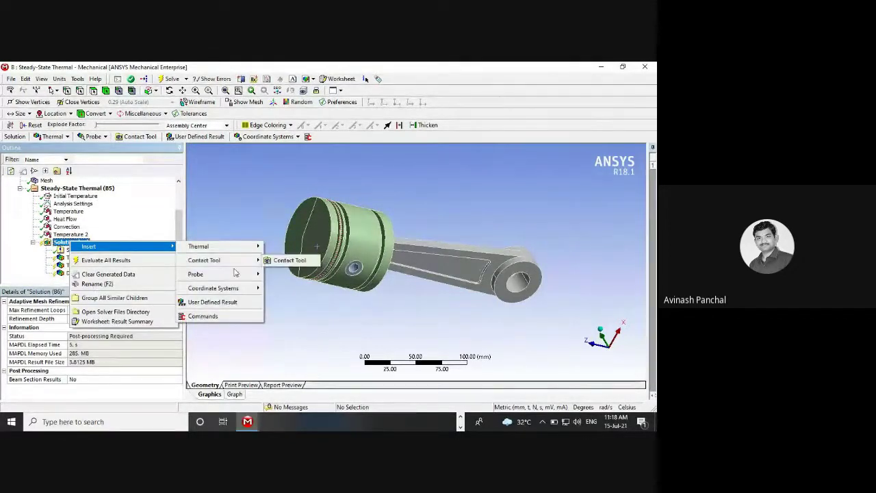
mouse_move(234, 288)
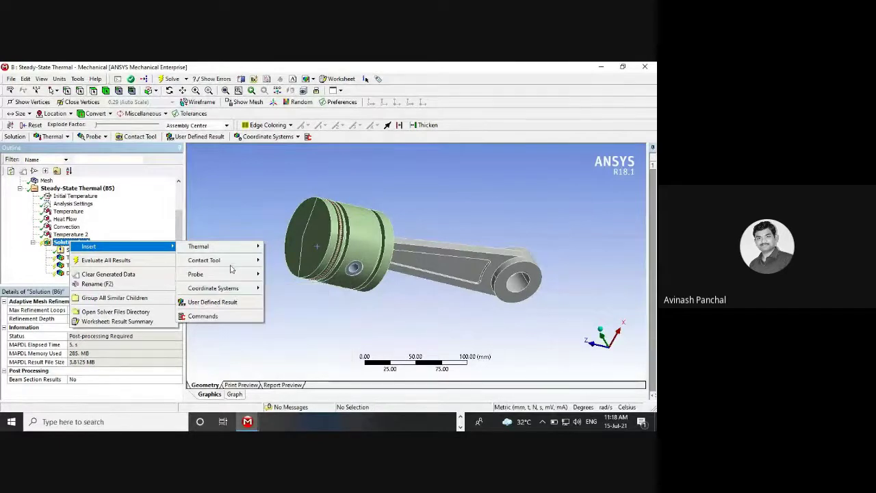
mouse_move(228, 253)
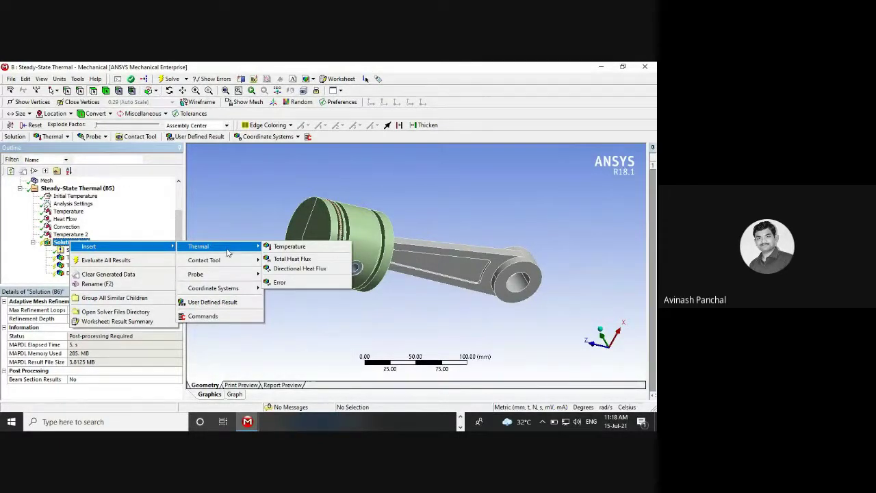
click(132, 260)
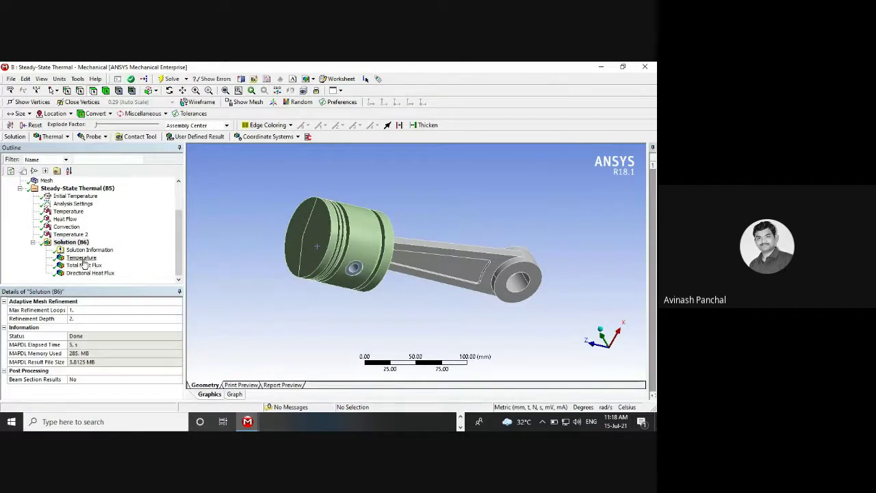
Compare the Temperature, Total Heat Flux and Directional Heat Flux contour plots on the piston and connecting rod
click(82, 258)
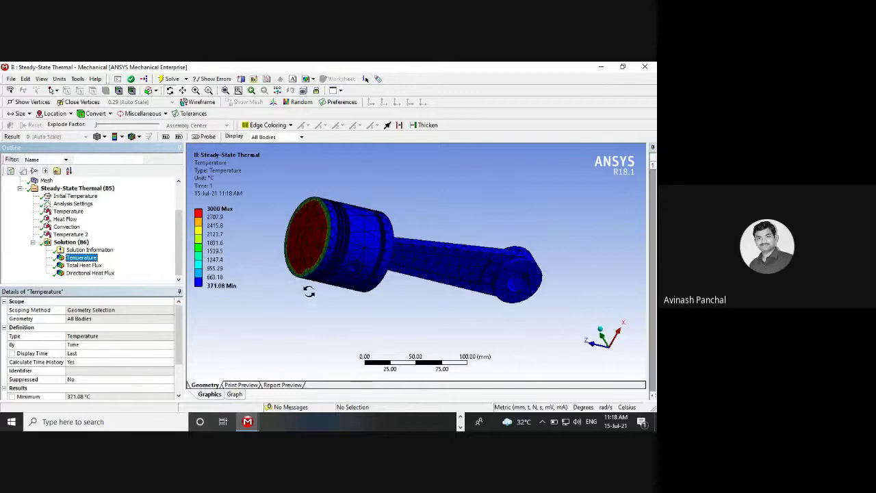
drag(309, 292, 295, 252)
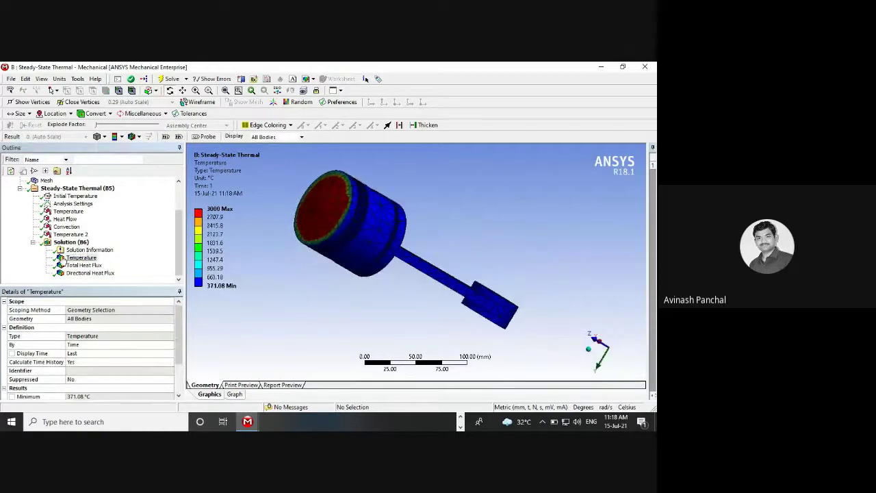
click(80, 265)
click(79, 273)
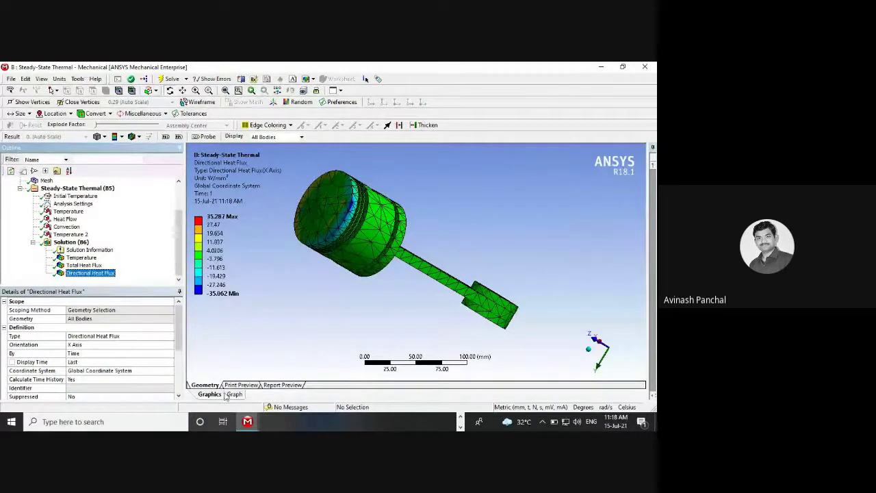
click(82, 258)
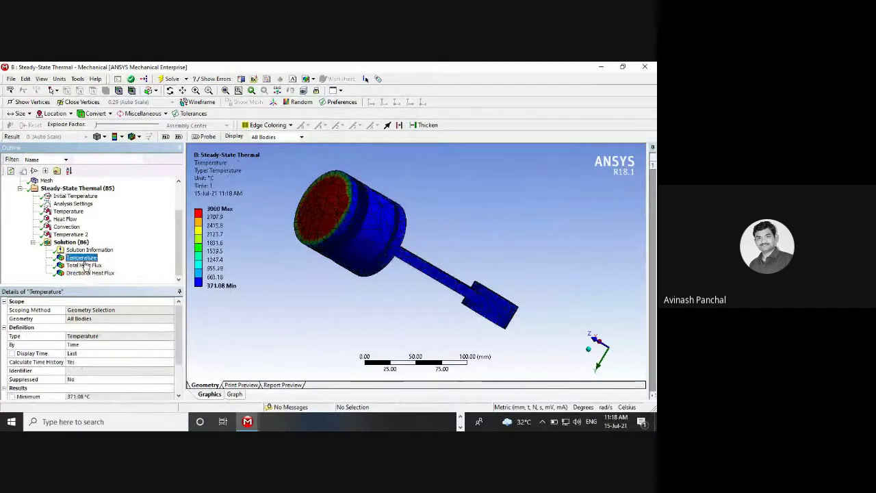
click(85, 265)
click(80, 258)
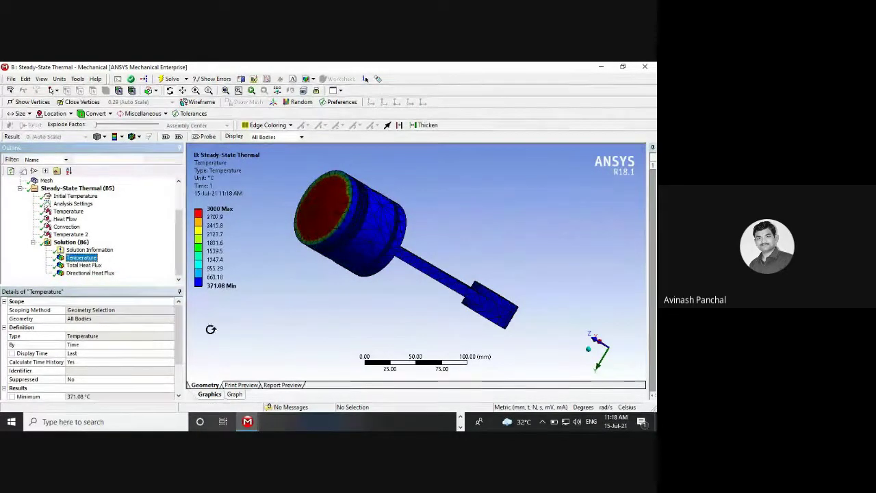
Play the Temperature result animation and examine the temperature distribution on the piston crown up close
click(234, 394)
click(224, 158)
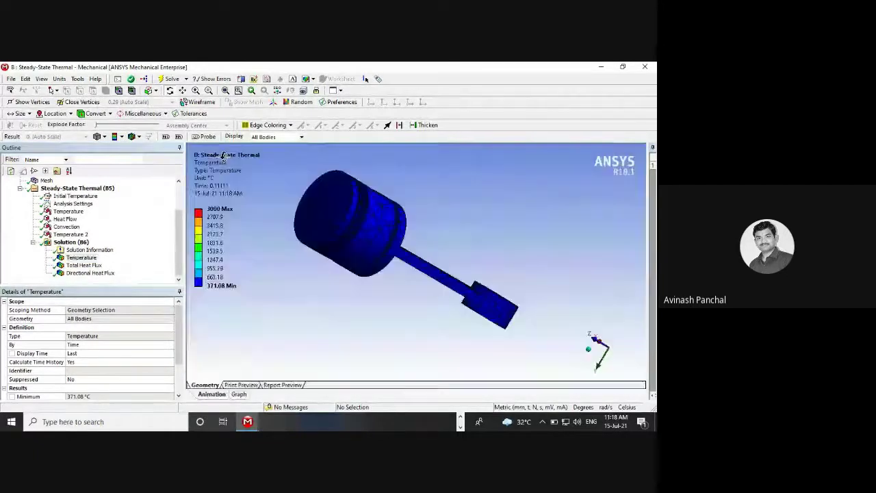
middle_drag(267, 201, 339, 250)
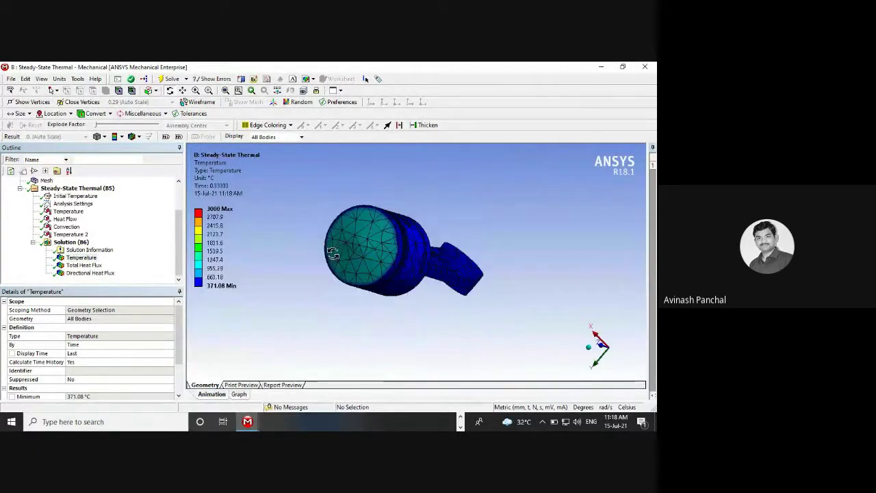
right_click(338, 253)
click(333, 237)
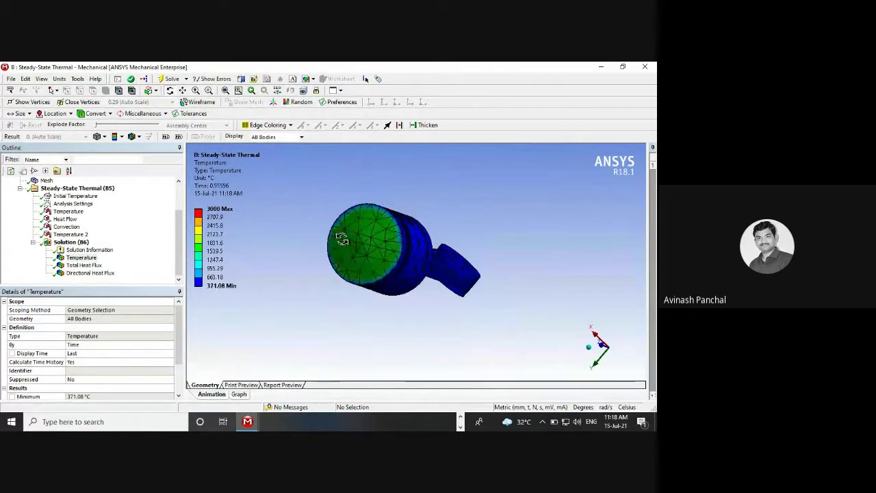
right_click(343, 237)
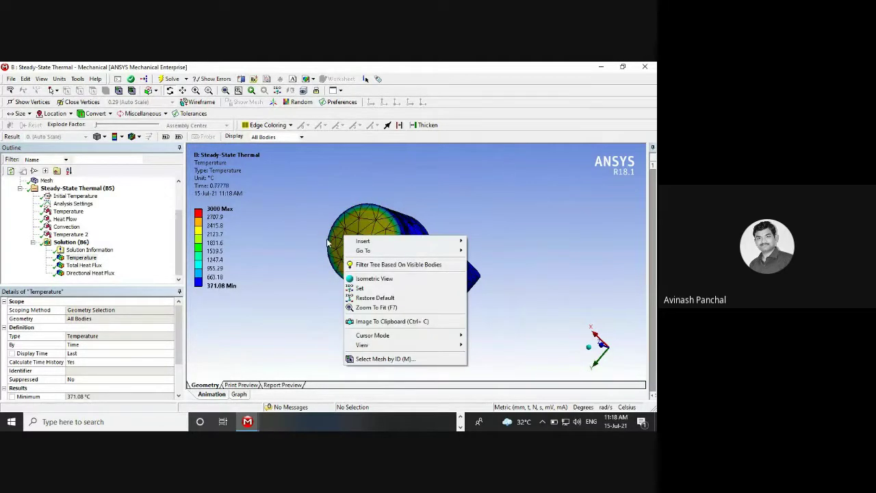
click(327, 238)
right_click(327, 239)
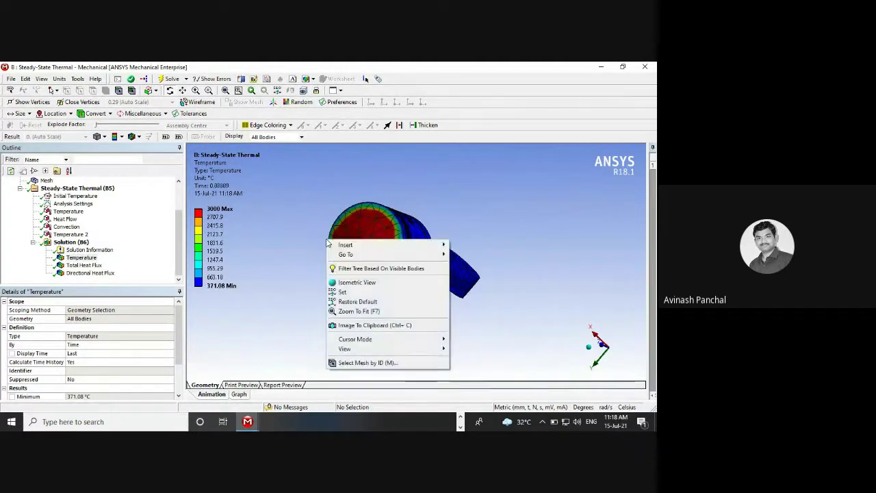
click(319, 234)
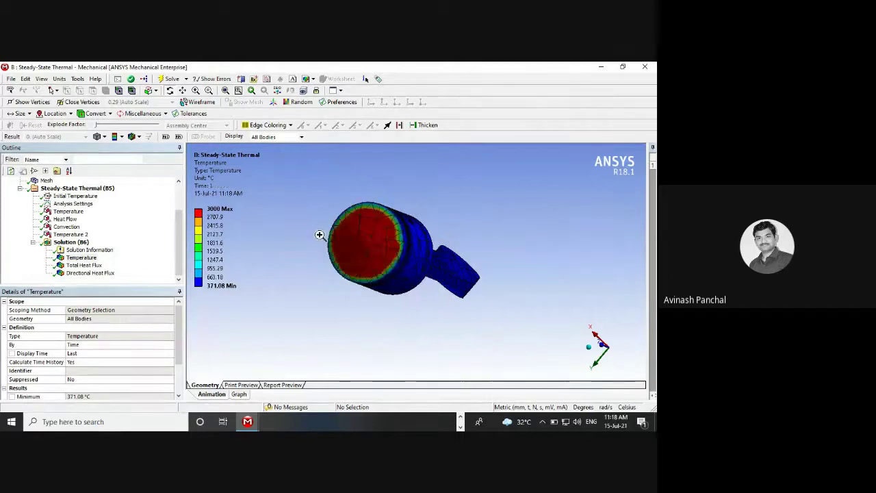
drag(321, 235, 354, 227)
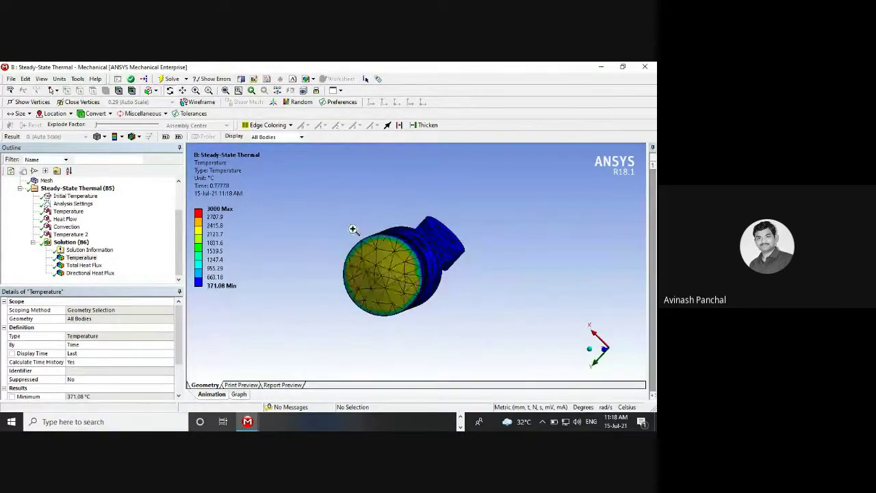
mouse_move(383, 254)
mouse_down()
mouse_move(358, 231)
mouse_move(329, 226)
mouse_move(383, 259)
mouse_up()
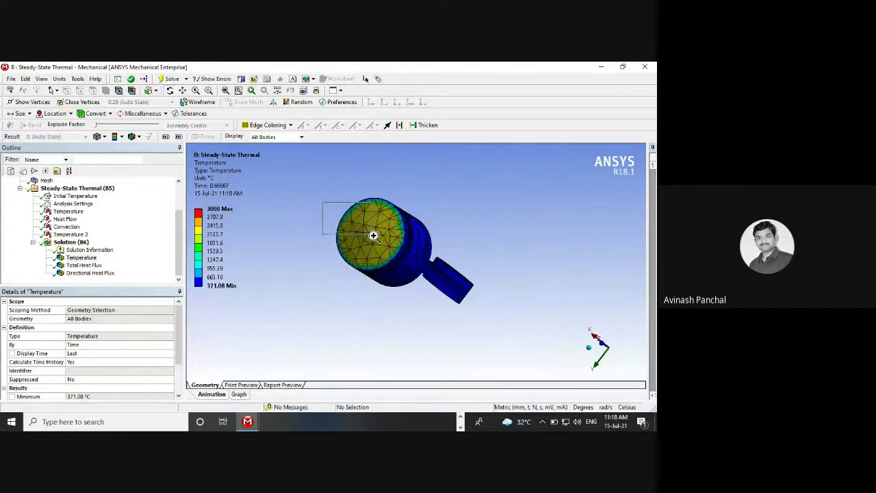
right_drag(373, 235, 428, 270)
drag(429, 272, 411, 251)
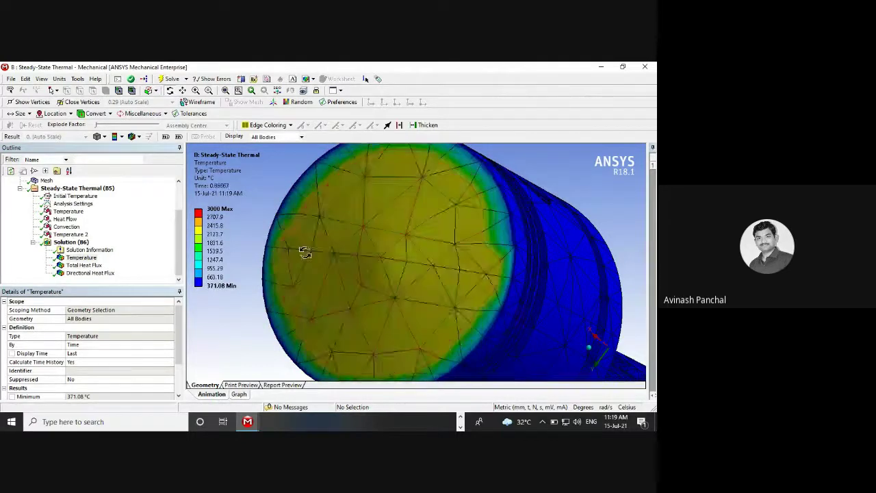
Switch to the Static Structural Mechanical window and review its strain and stress results, ending on the Total Deformation plot
mouse_move(246, 421)
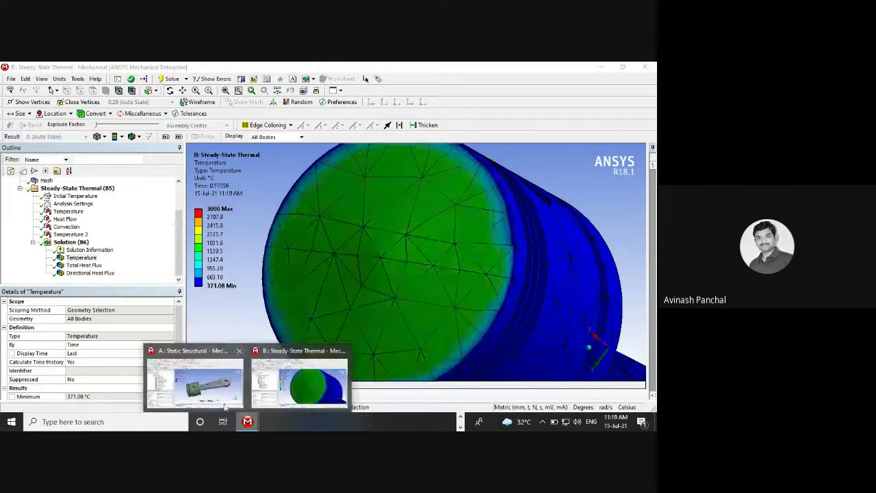
click(195, 384)
click(94, 234)
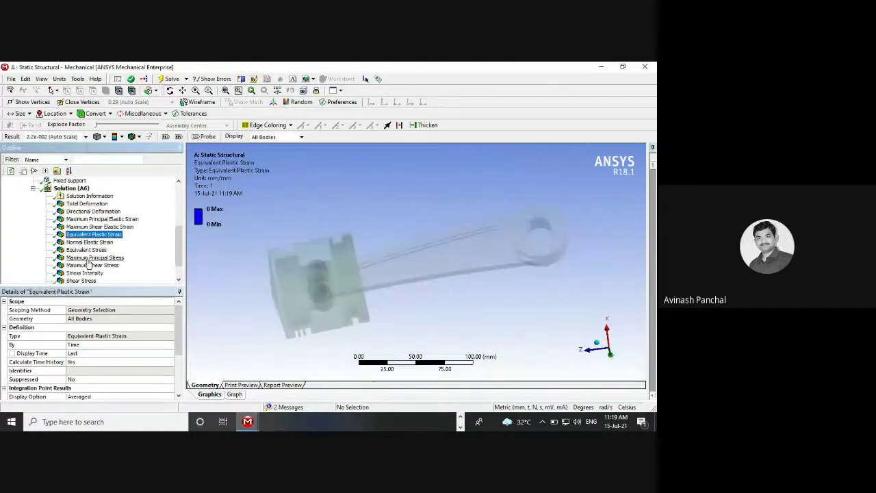
click(92, 265)
click(87, 204)
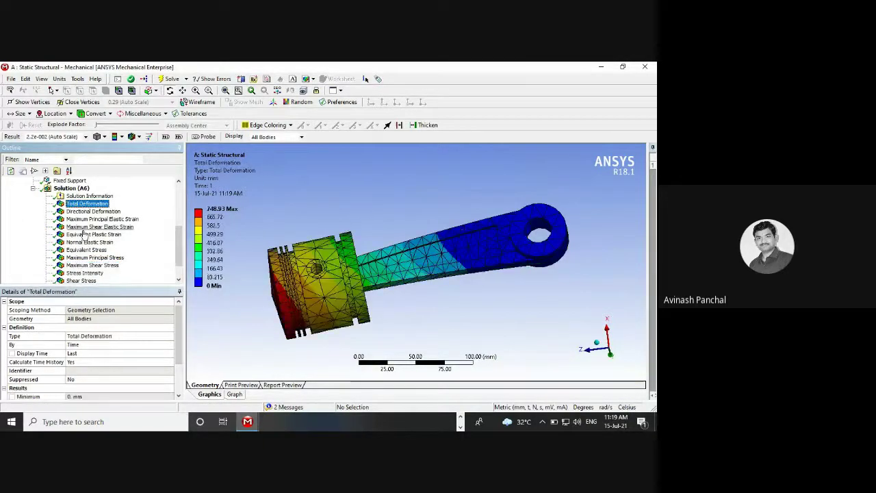
scroll(85, 245, up, 5)
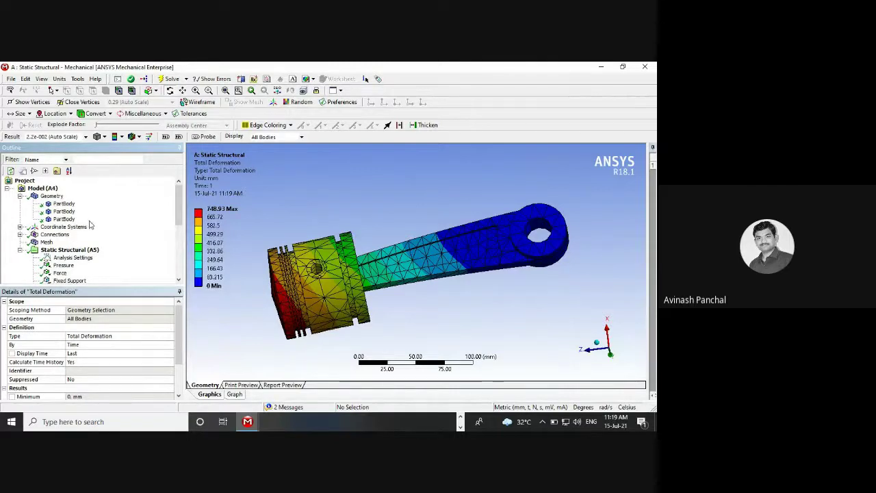
scroll(90, 225, down, 1)
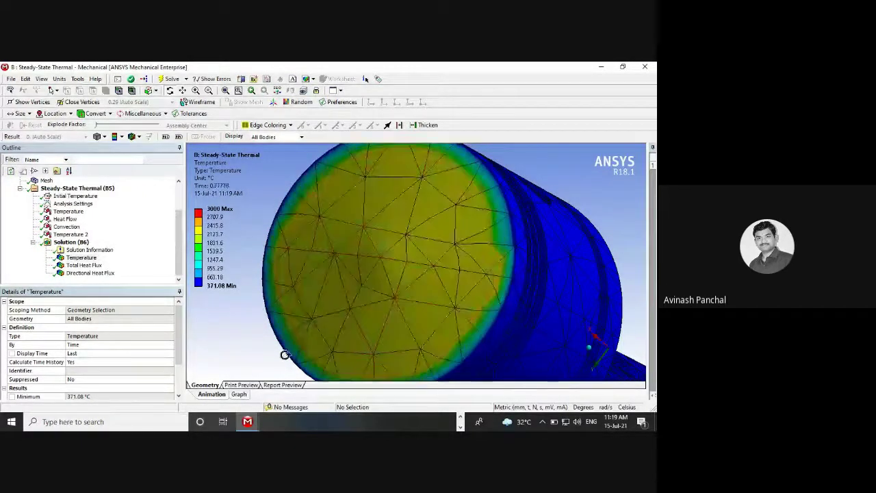
Switch to the Google Meet call in Chrome and stop the recording of the meeting
click(461, 416)
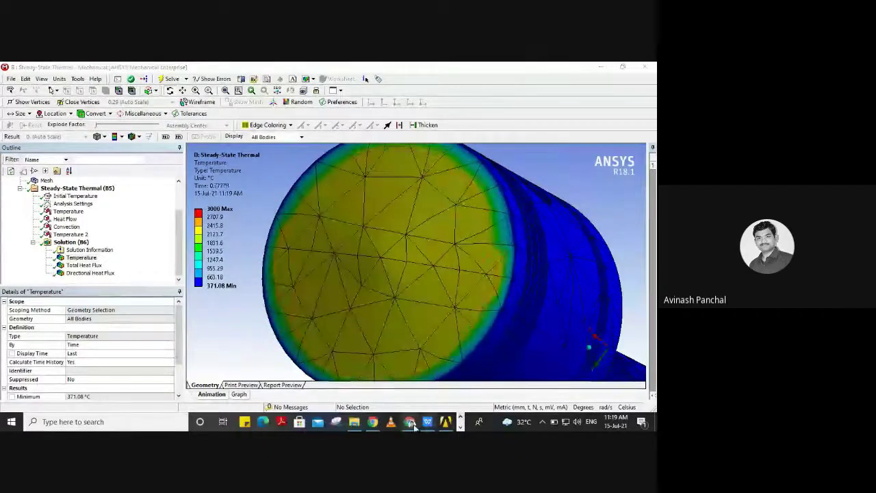
click(409, 422)
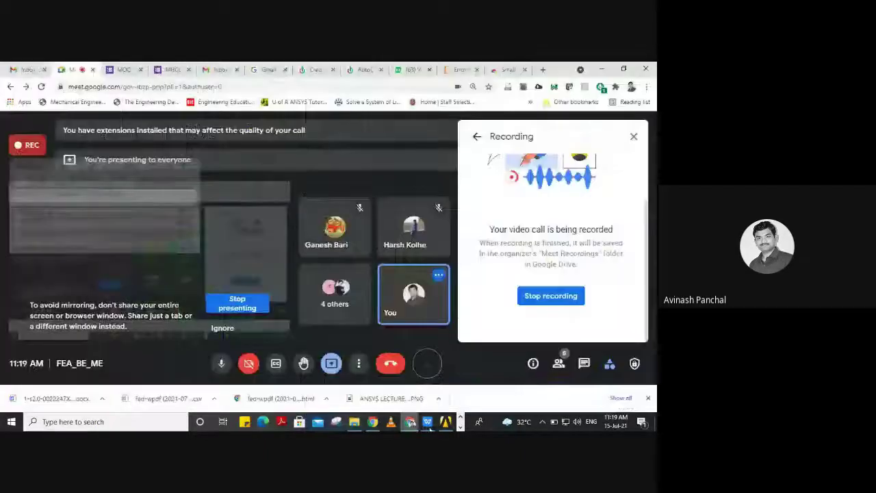
click(547, 302)
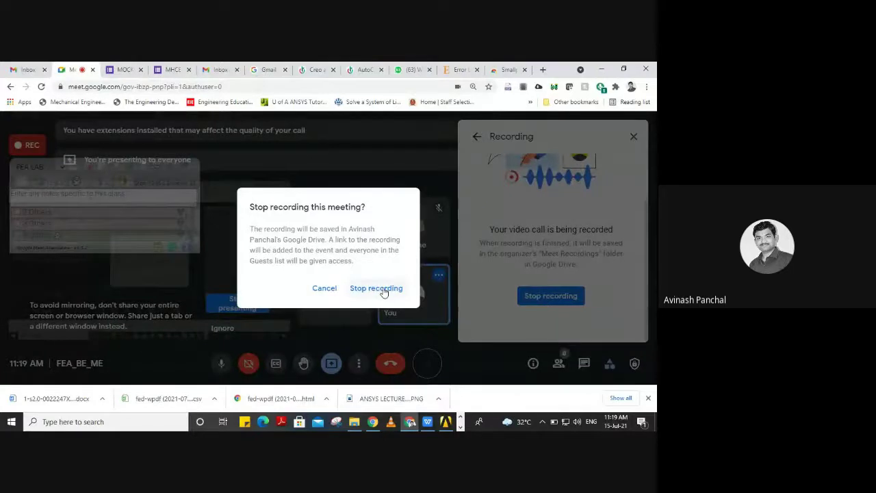
click(312, 294)
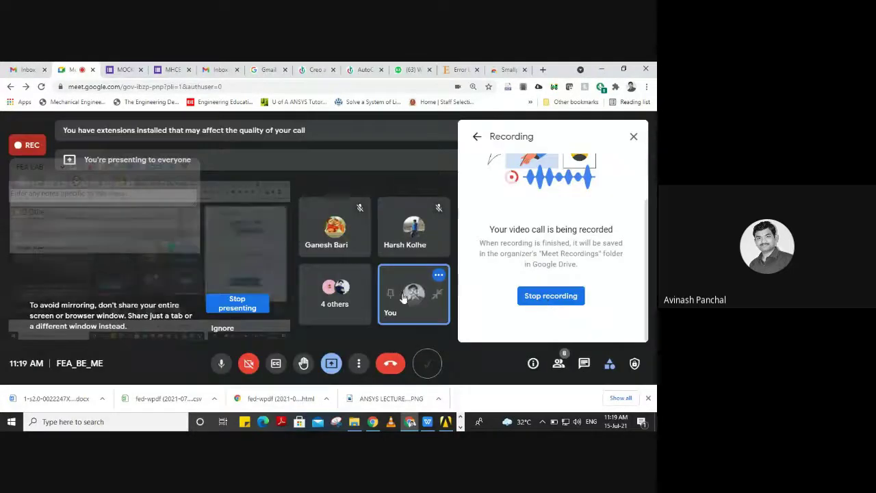
click(532, 298)
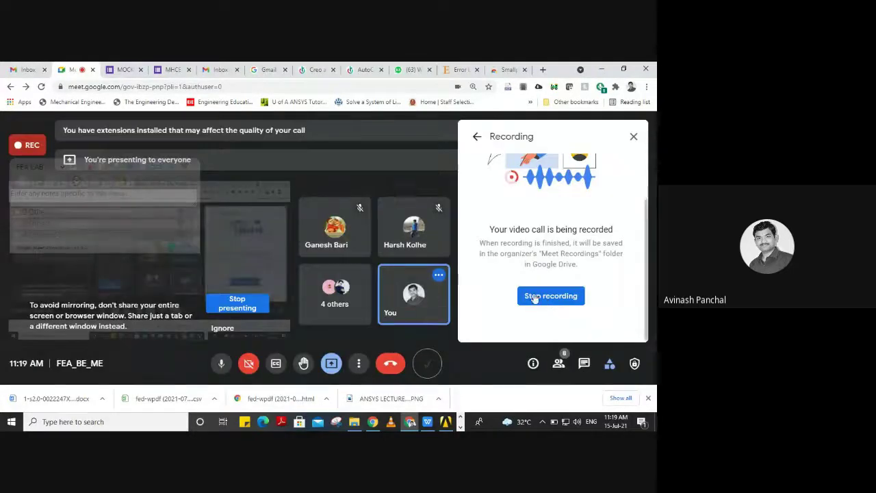